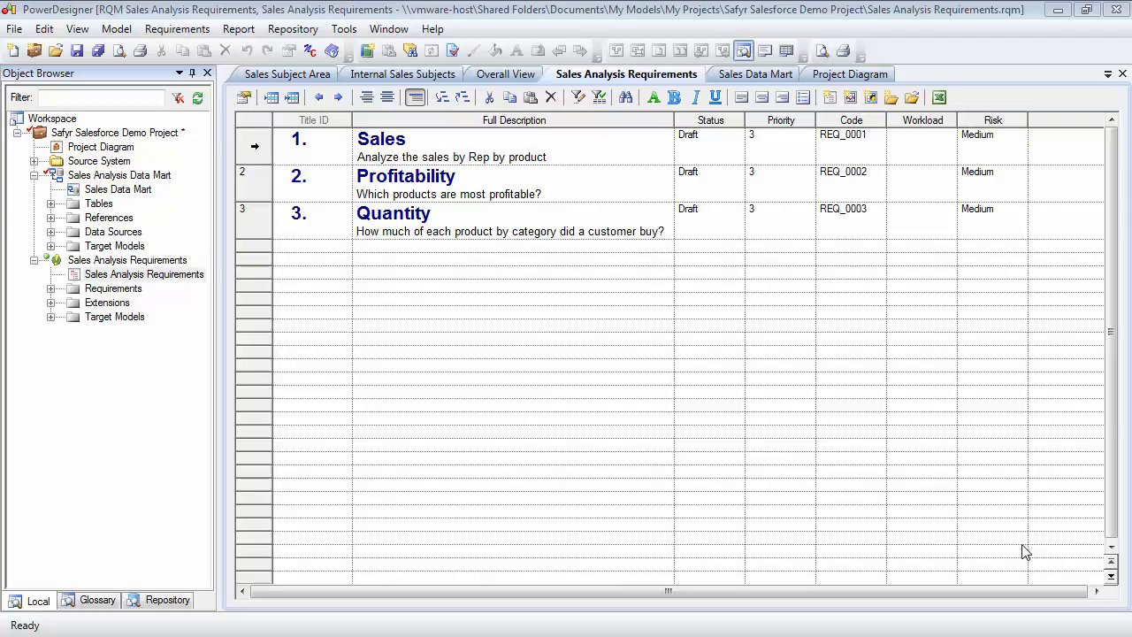
Step: Open the Sales Data Mart diagram of the Sales Analysis Data Mart model
double_click(73, 191)
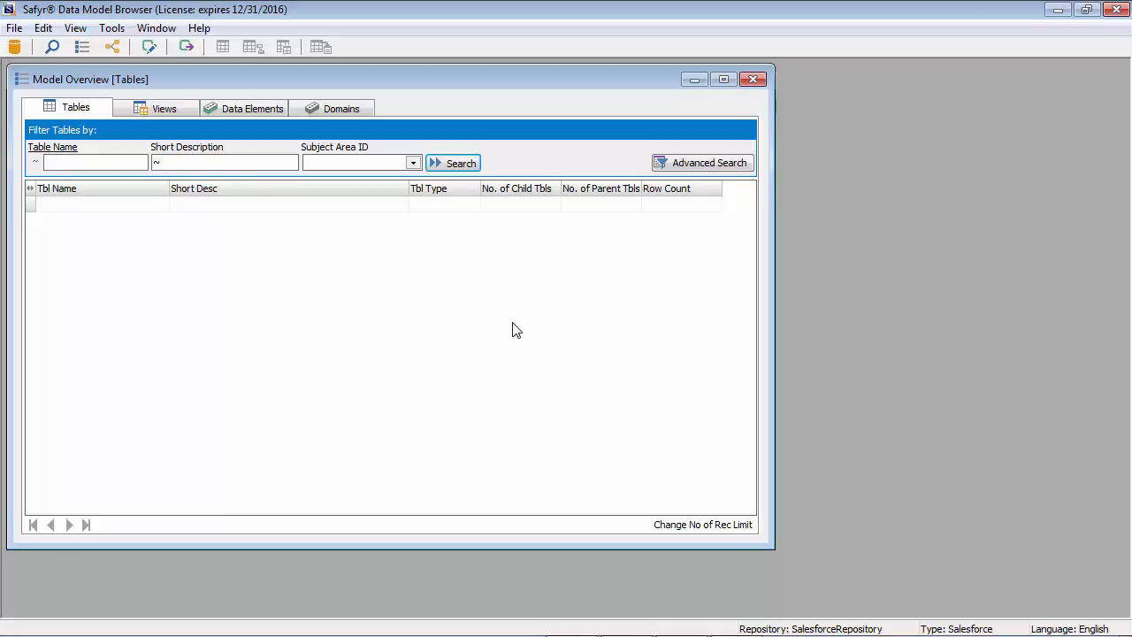
Step: In the Safyr Data Model Browser, list all tables and sort them by number of child tables, highest first
left_click(458, 172)
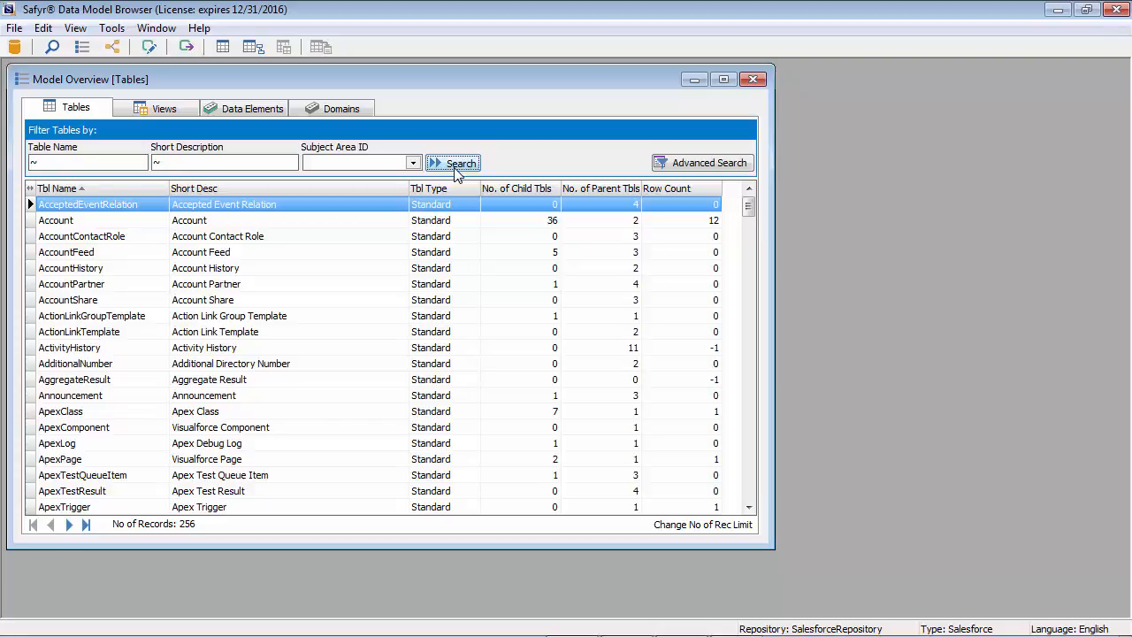
left_click(456, 168)
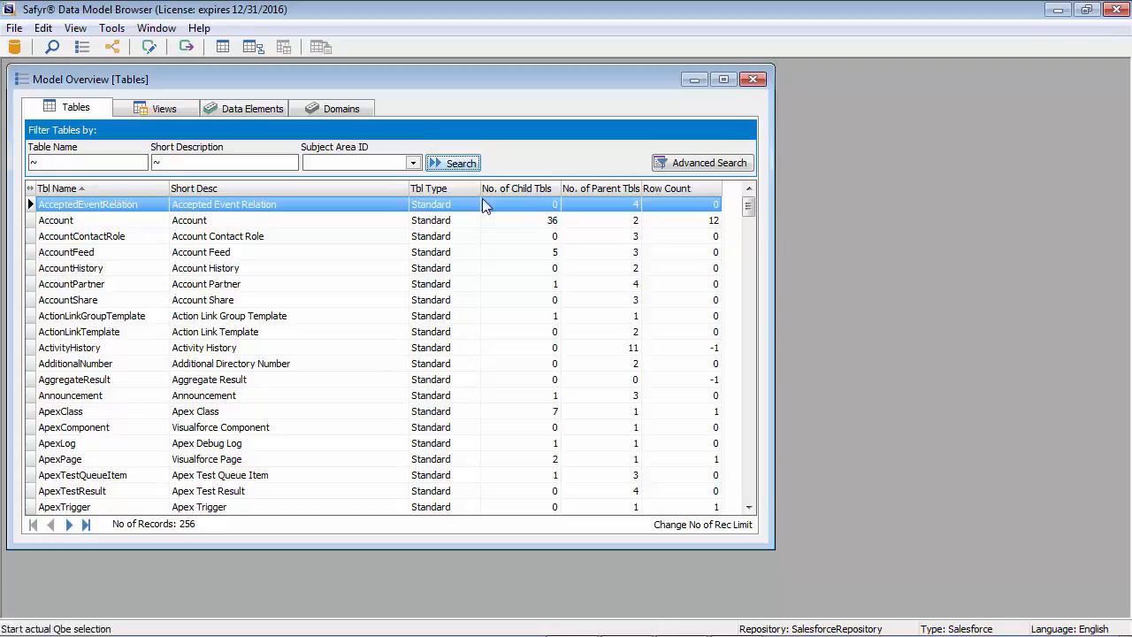
left_click(532, 190)
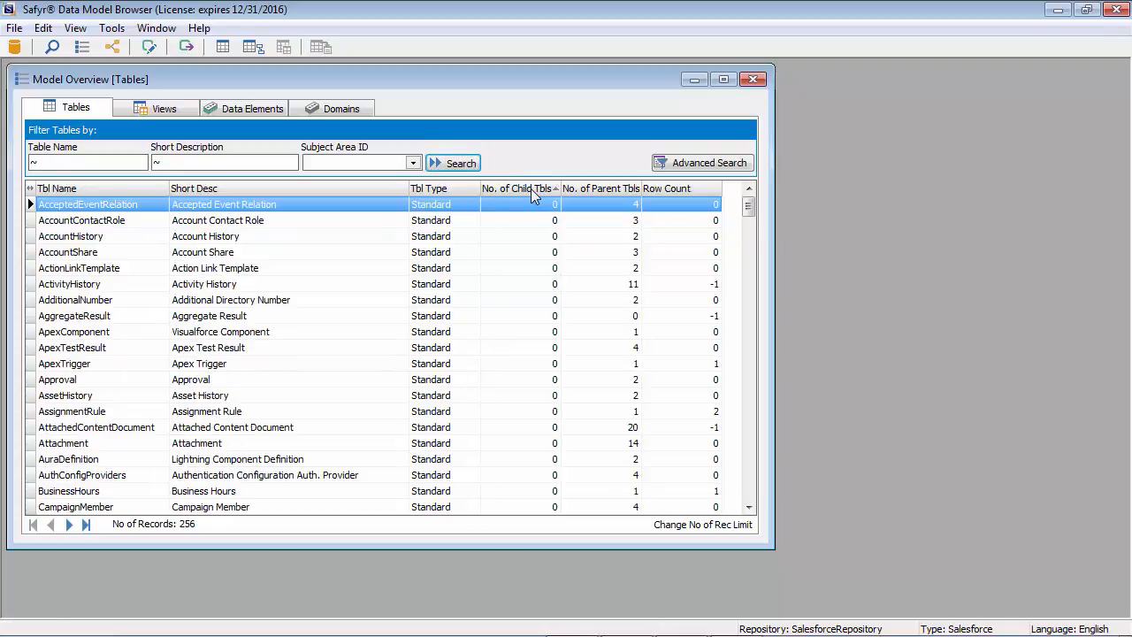
left_click(530, 188)
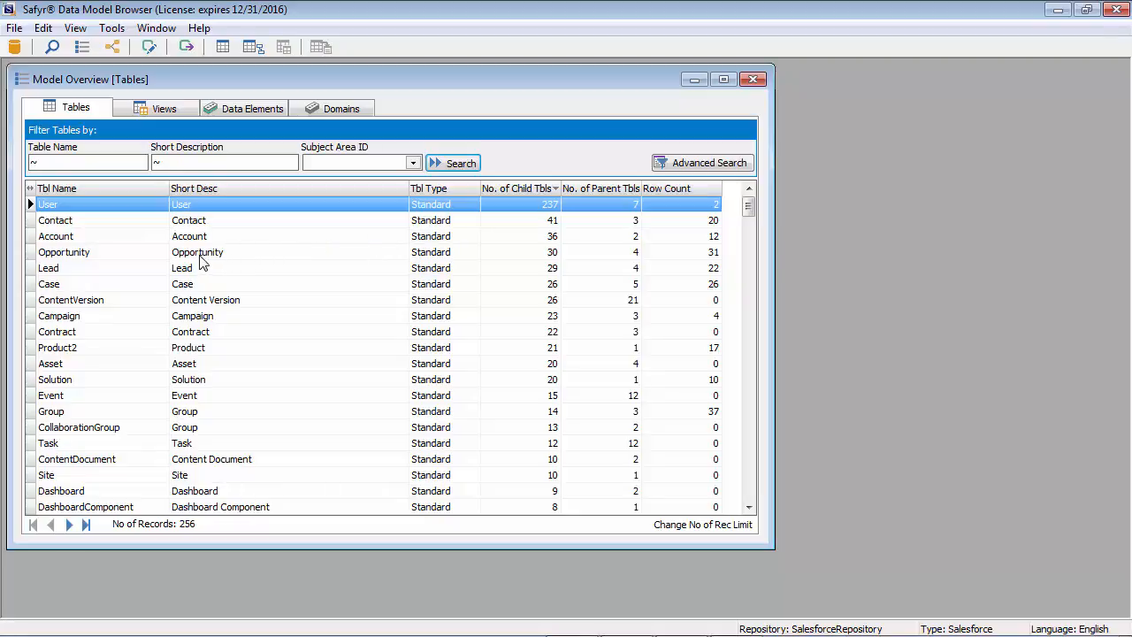
Step: Filter the table list to names beginning with Opp
left_click(104, 163)
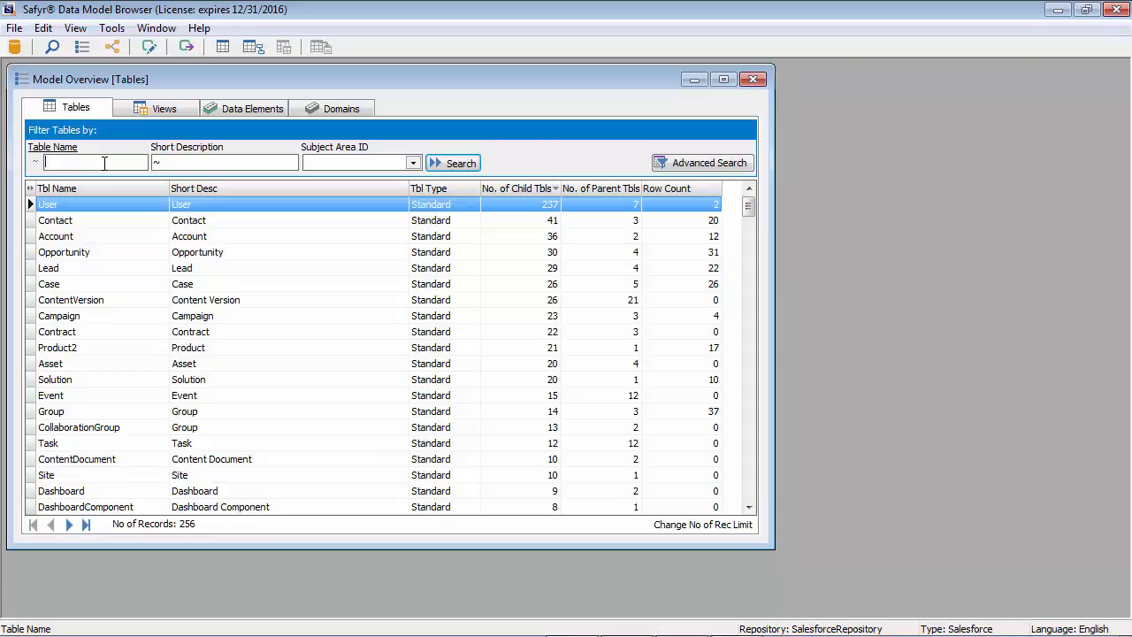
type("Opp")
left_click(437, 164)
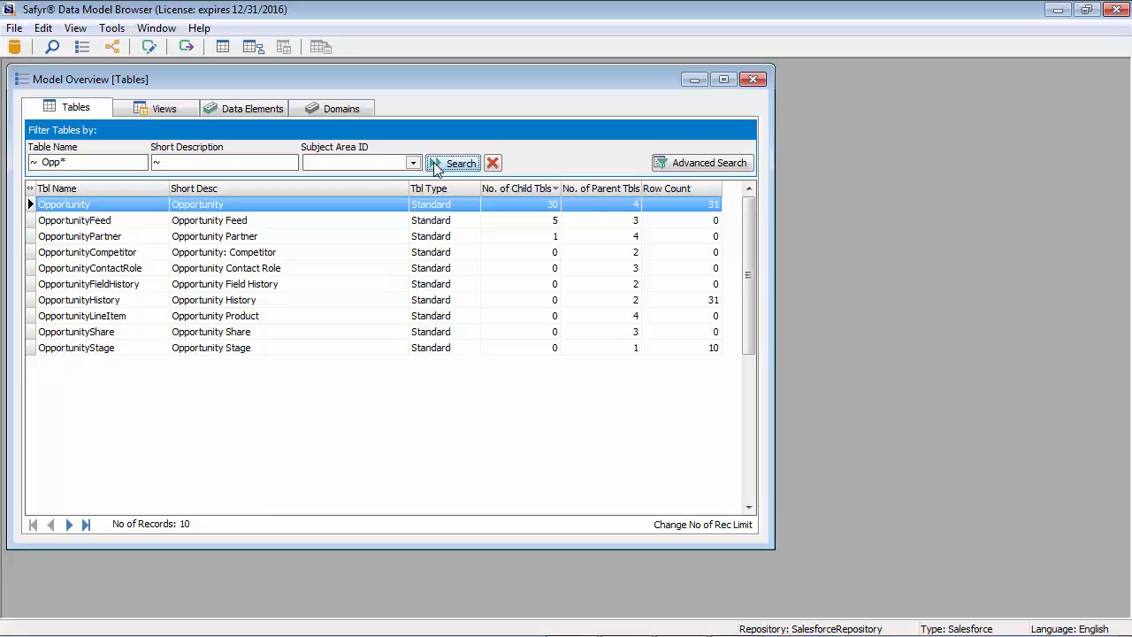
Step: Review the OpportunityLineItem table's UnitPrice field, general table information, relationships and indexes, closing the details when done
double_click(88, 316)
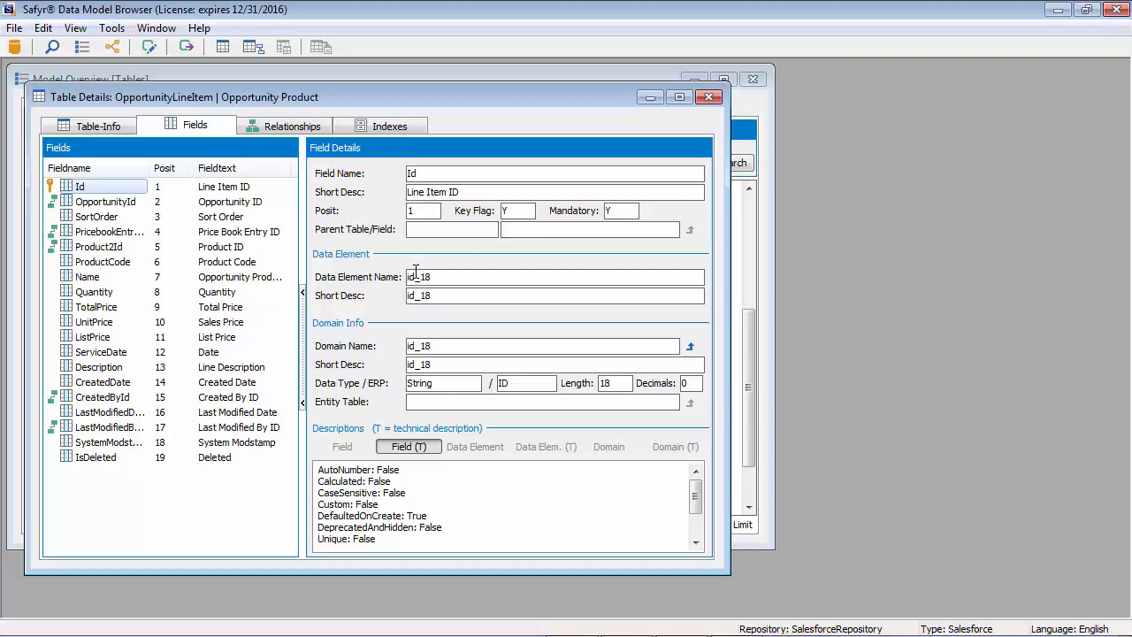
left_click(67, 324)
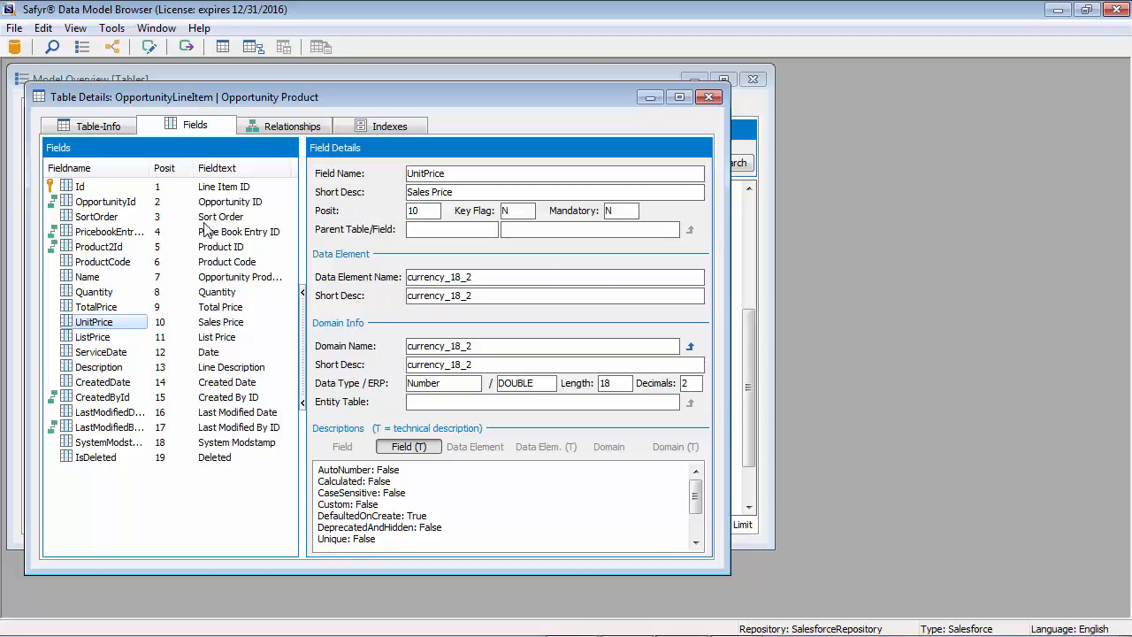
left_click(107, 127)
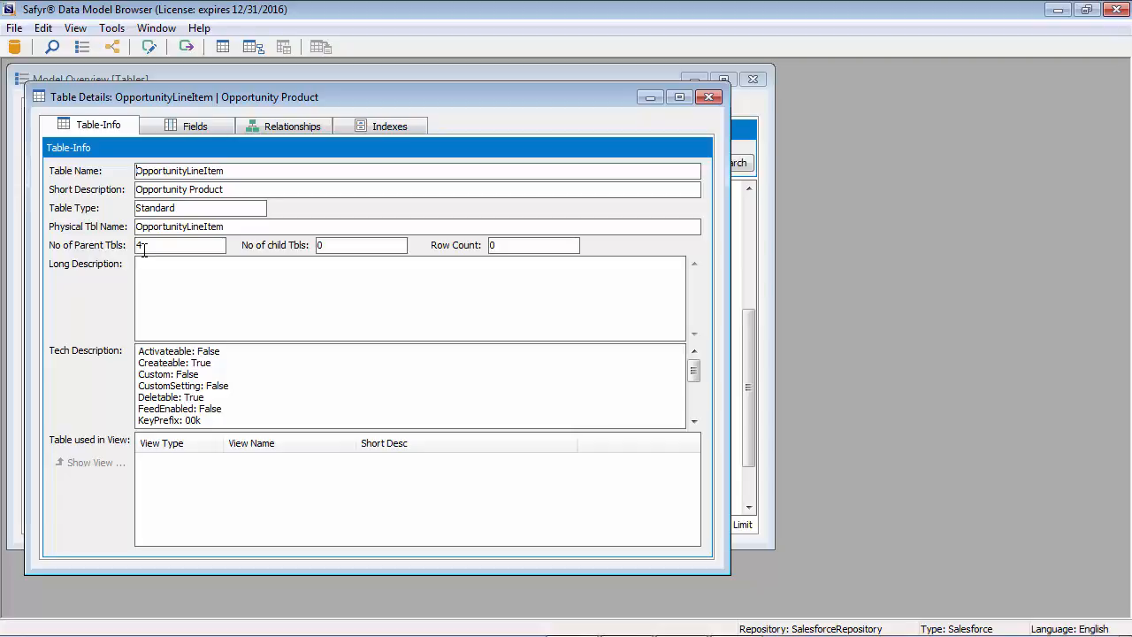
left_click(266, 126)
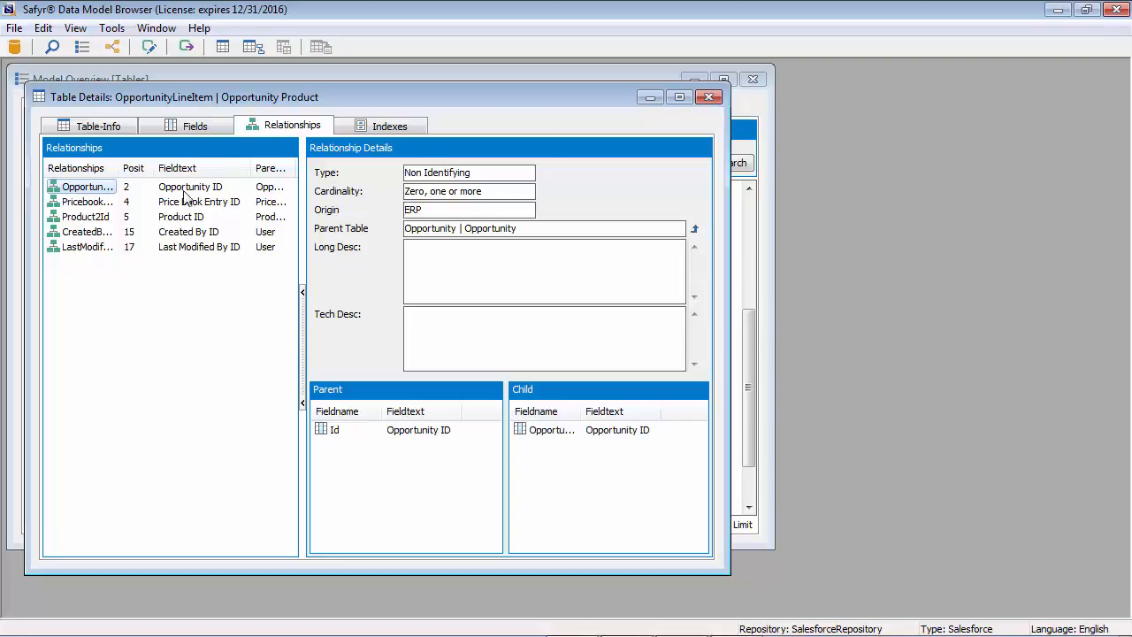
left_click(375, 126)
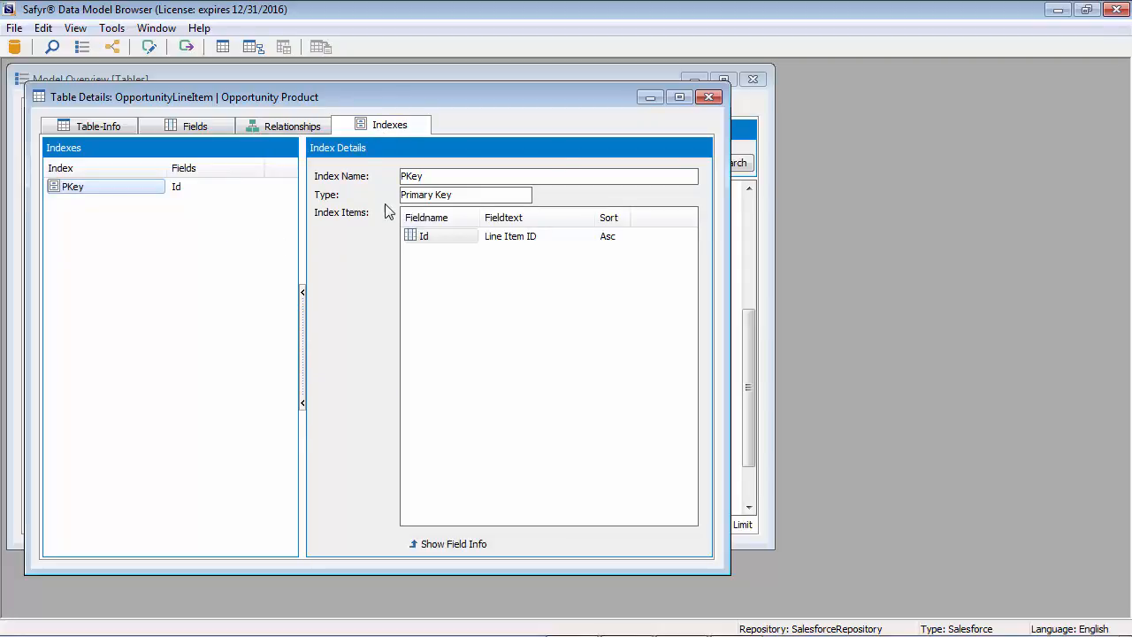
left_click(708, 98)
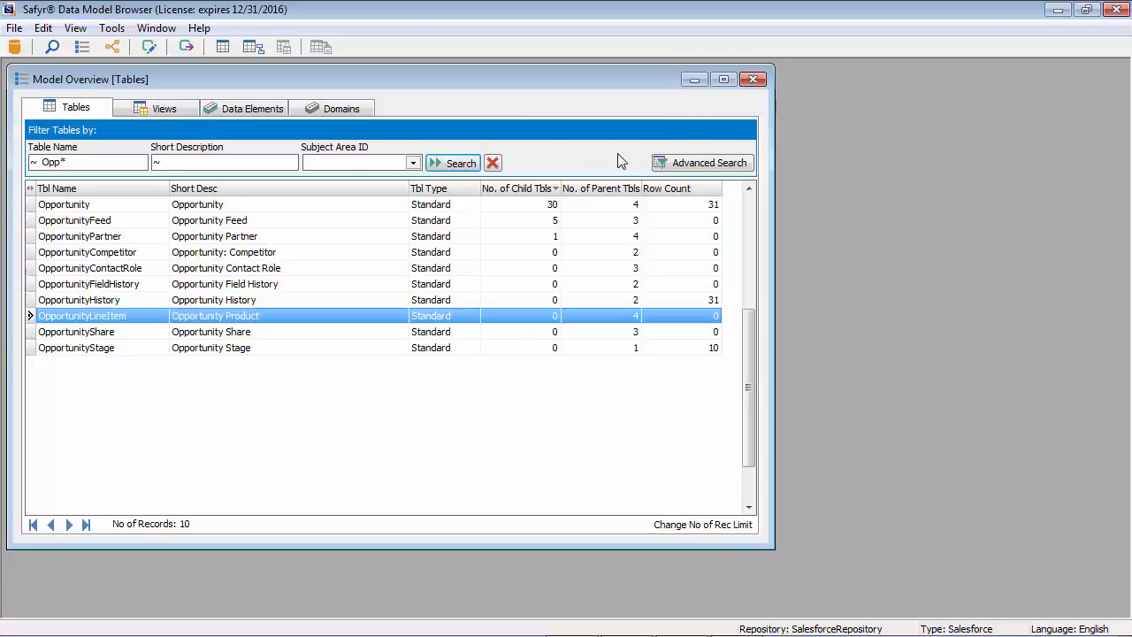
Step: View the parent and child tables related to OpportunityLineItem, then close the relationships window
right_click(44, 321)
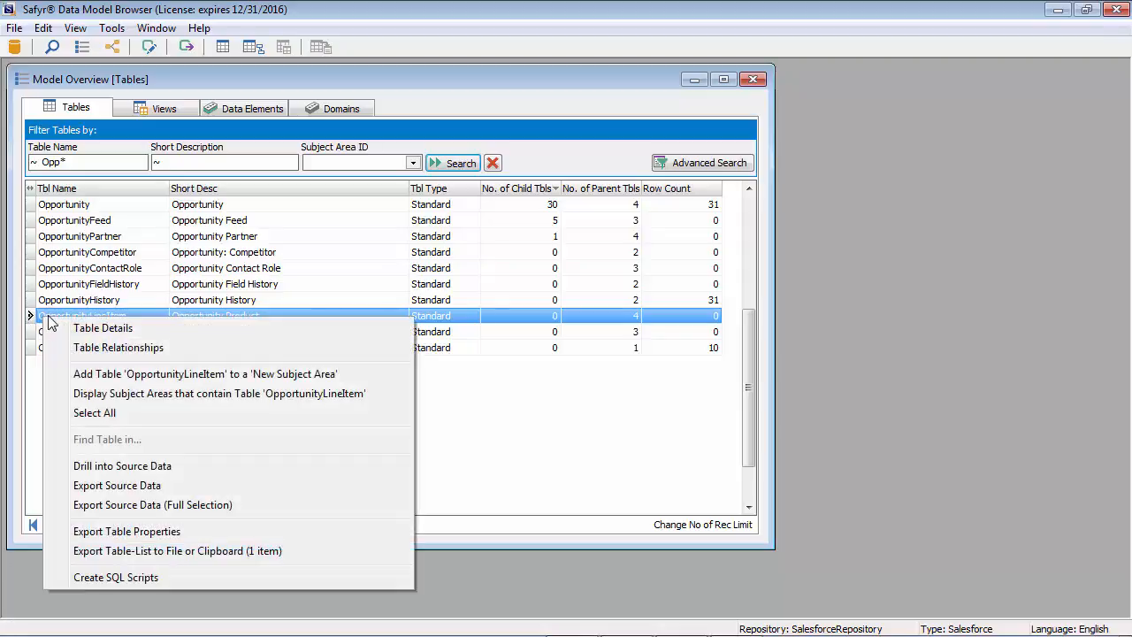
left_click(112, 348)
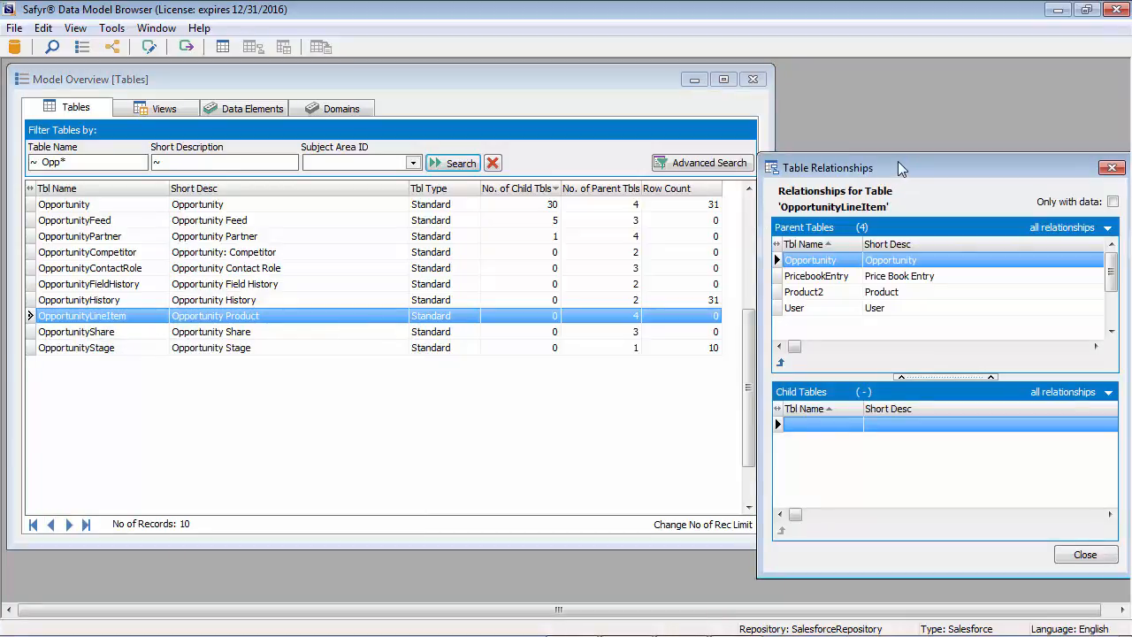
left_click_drag(901, 168, 396, 99)
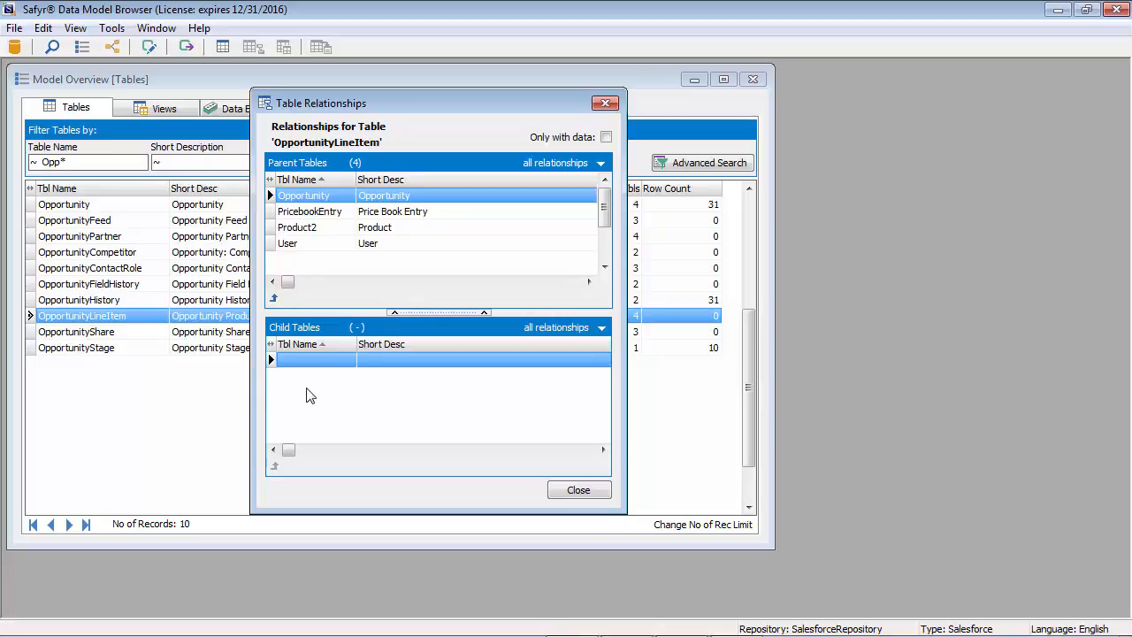
left_click(571, 490)
Step: View the parent and child tables related to the Opportunity table, then close the relationships window
right_click(53, 205)
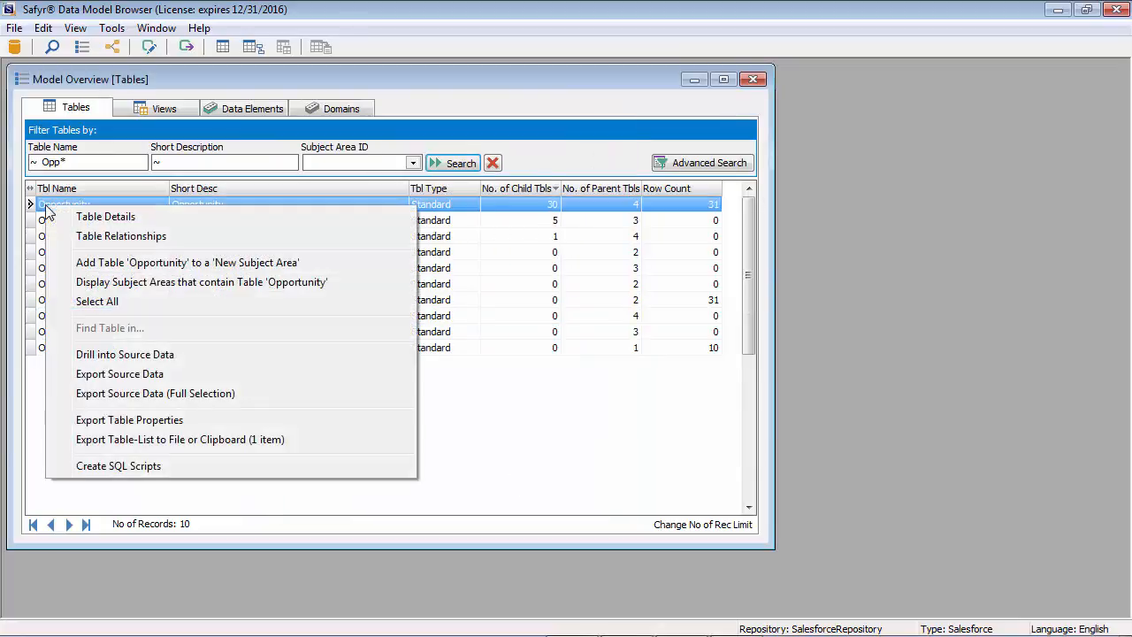
left_click(101, 235)
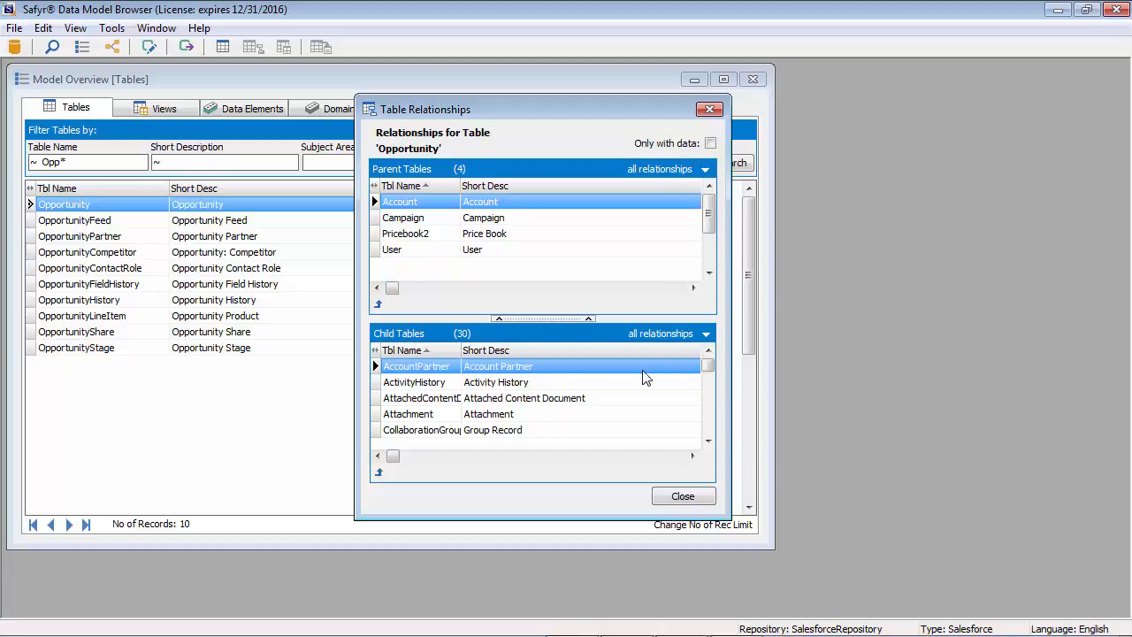
left_click(670, 500)
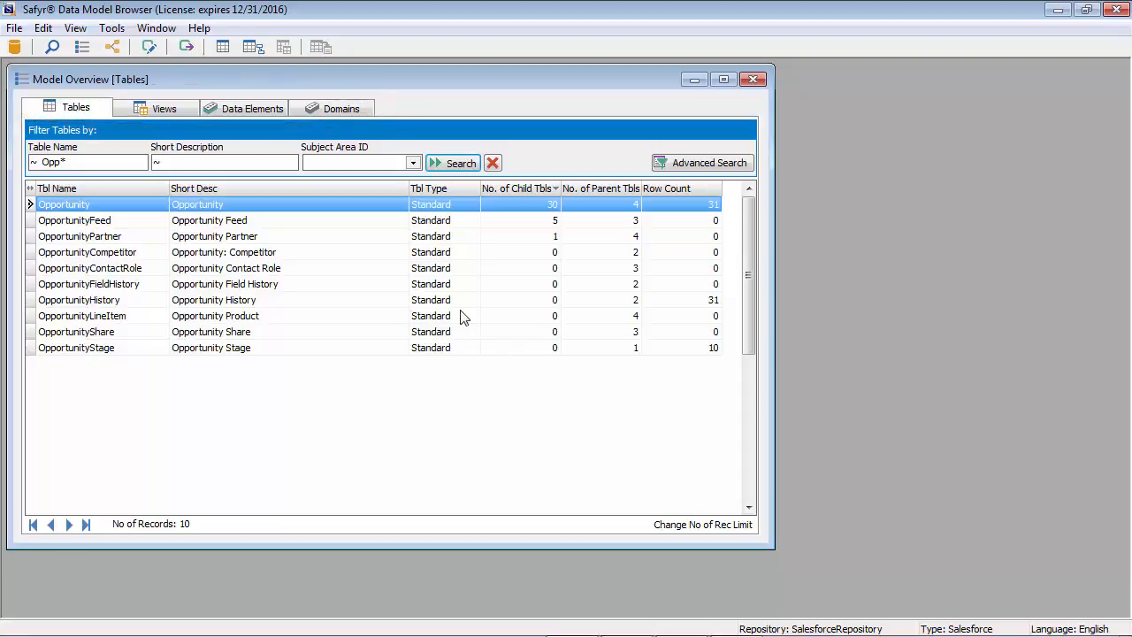
Step: Look at the Views overview, then search the data elements for names matching *status*
left_click(164, 112)
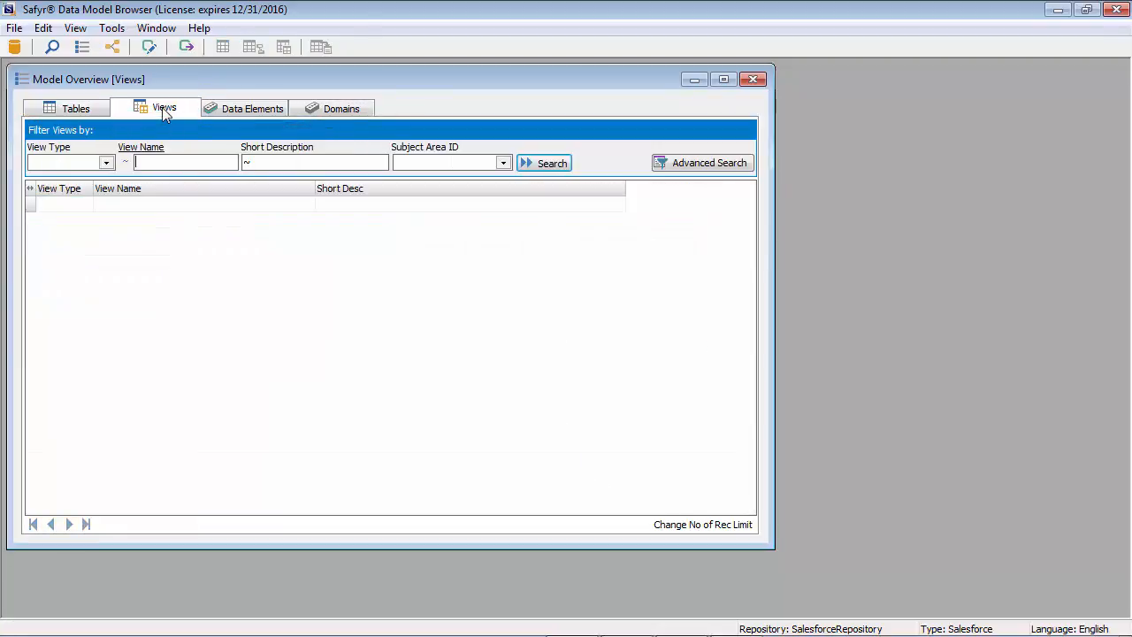
left_click(225, 112)
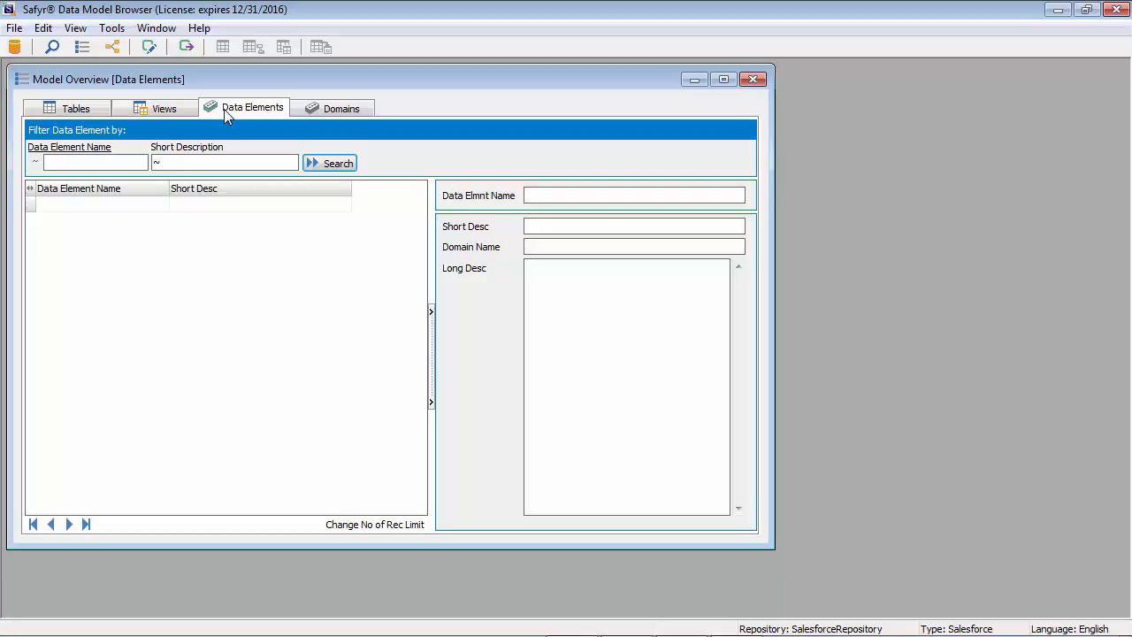
type("*status*")
left_click(317, 168)
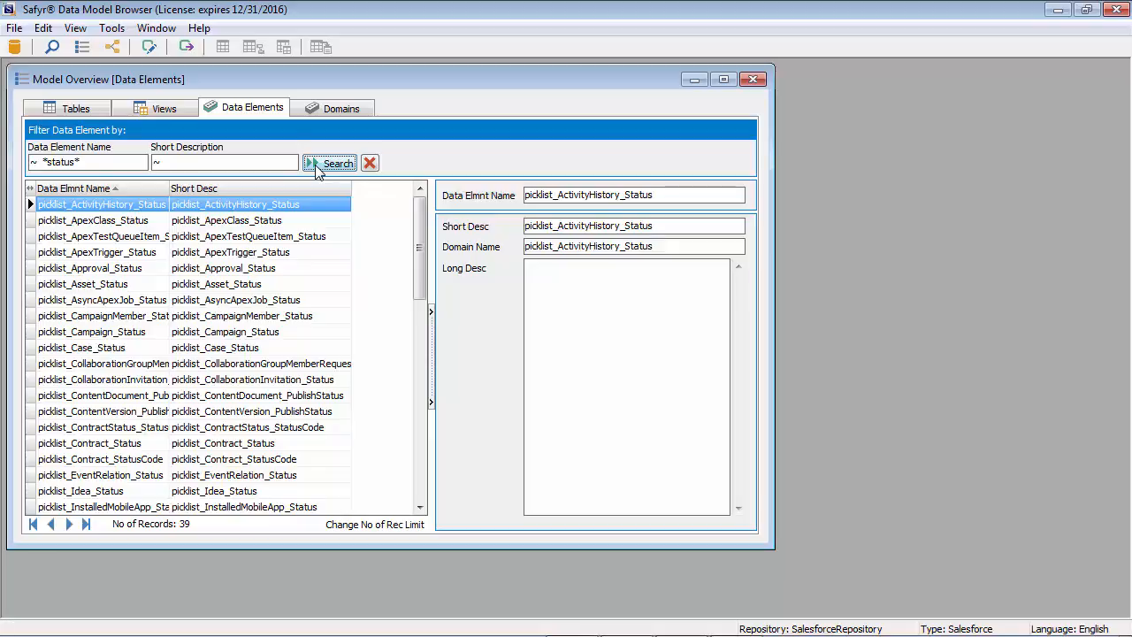
Step: Inspect the data element details for picklist_Case_Status, picklist_Contract_Status and picklist_Opportunity_DeliveryInstallationStatus__c
left_click(213, 352)
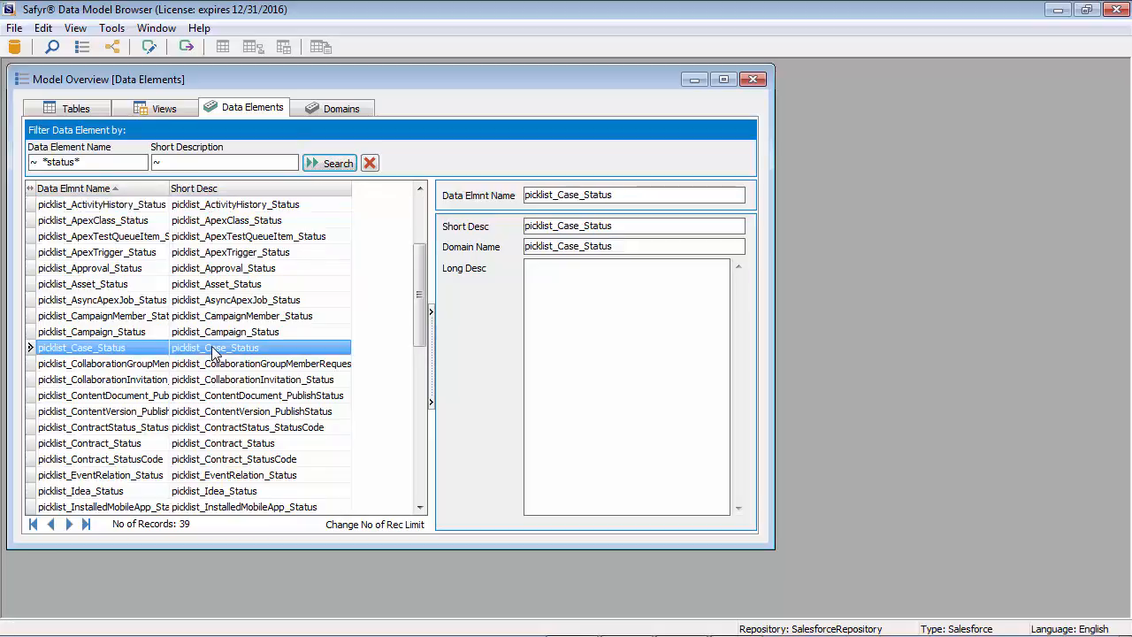
left_click(217, 444)
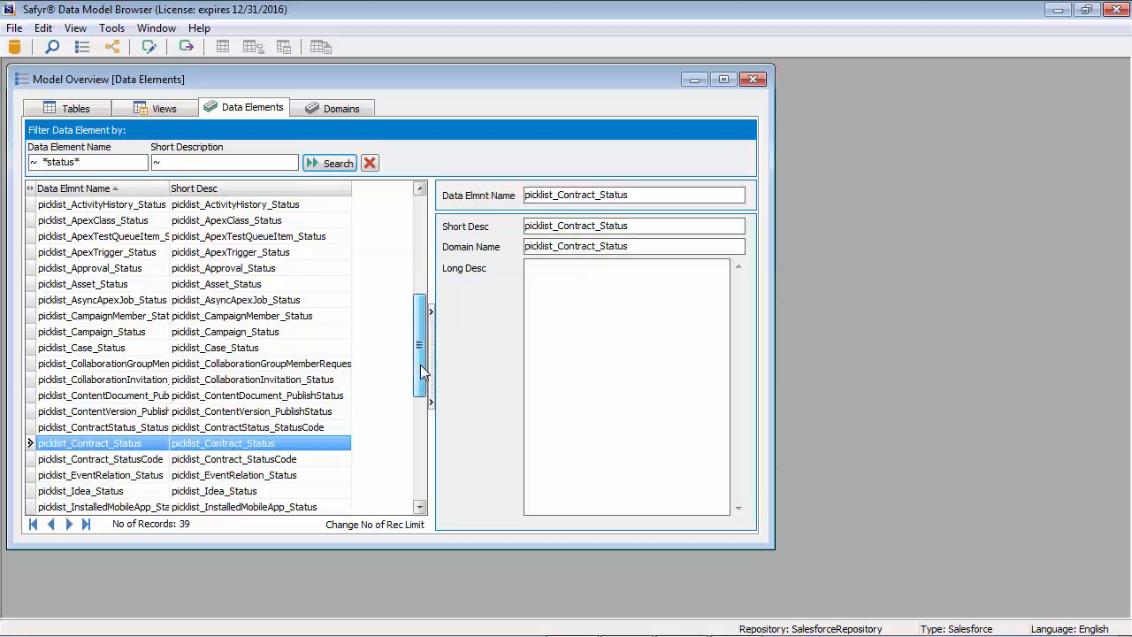
left_click(212, 507)
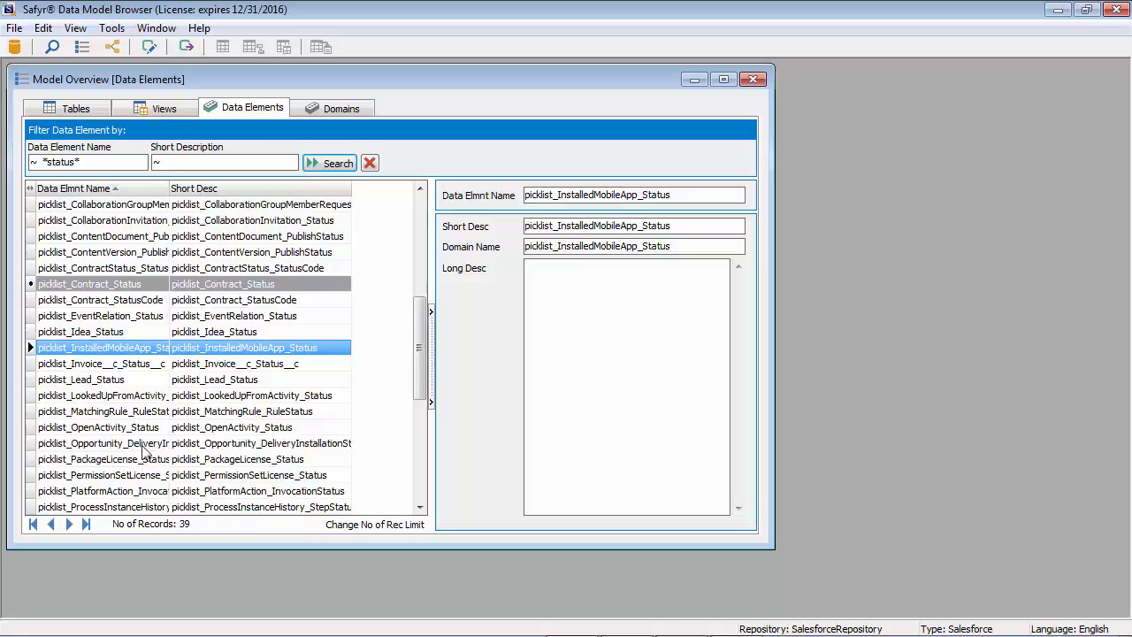
left_click(259, 443)
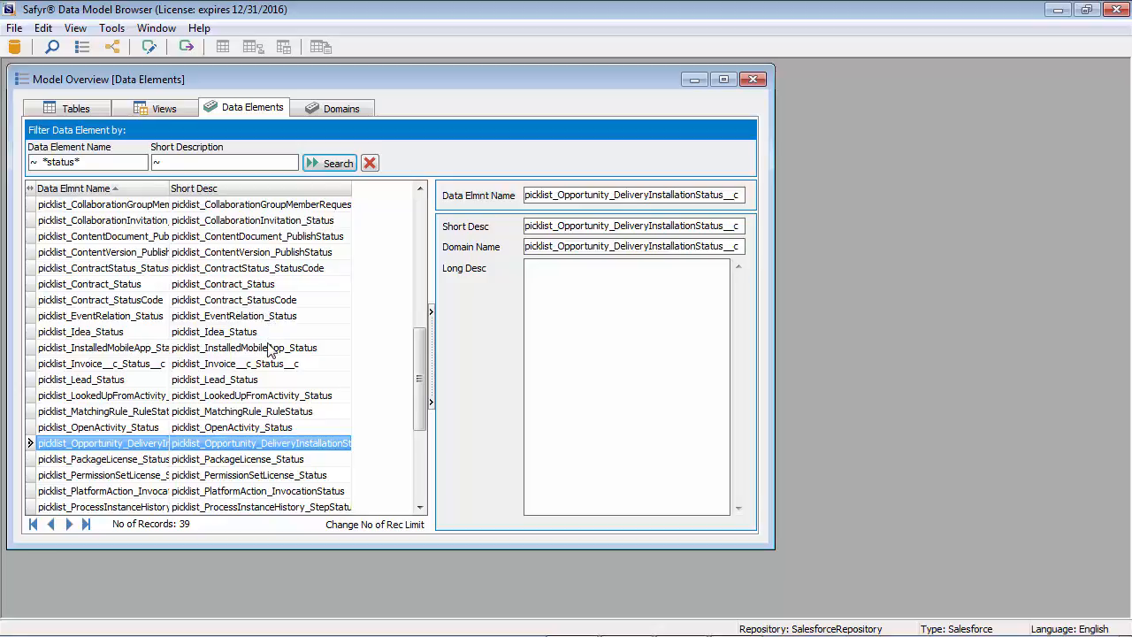
Step: Search the domains for names matching *status* and widen the Key column of the domain values
left_click(337, 107)
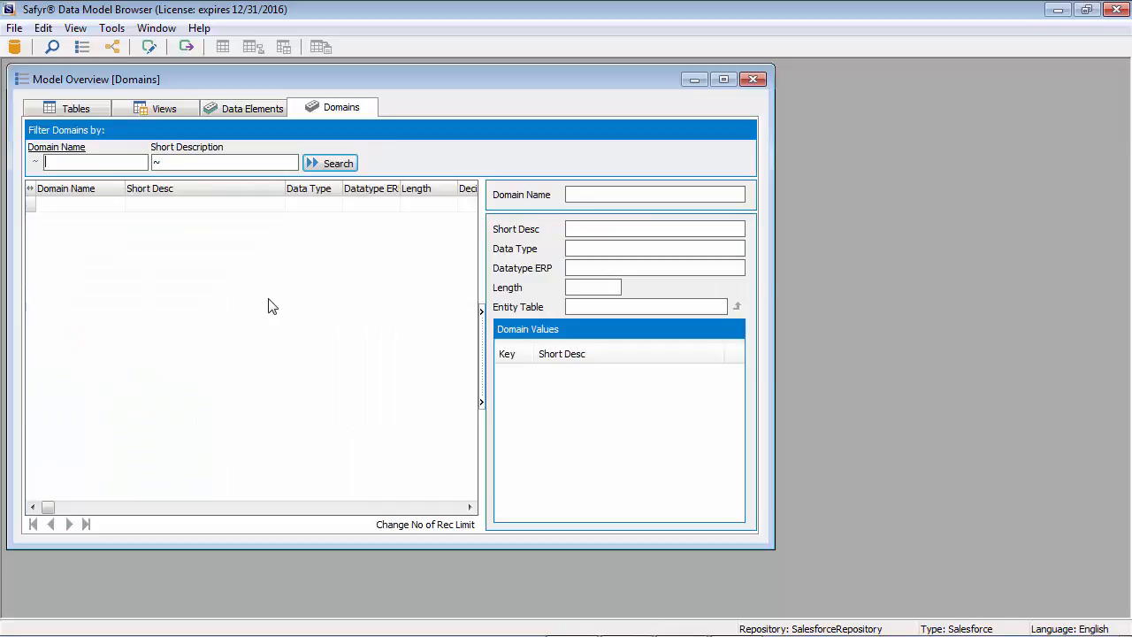
type("*status*")
left_click(322, 167)
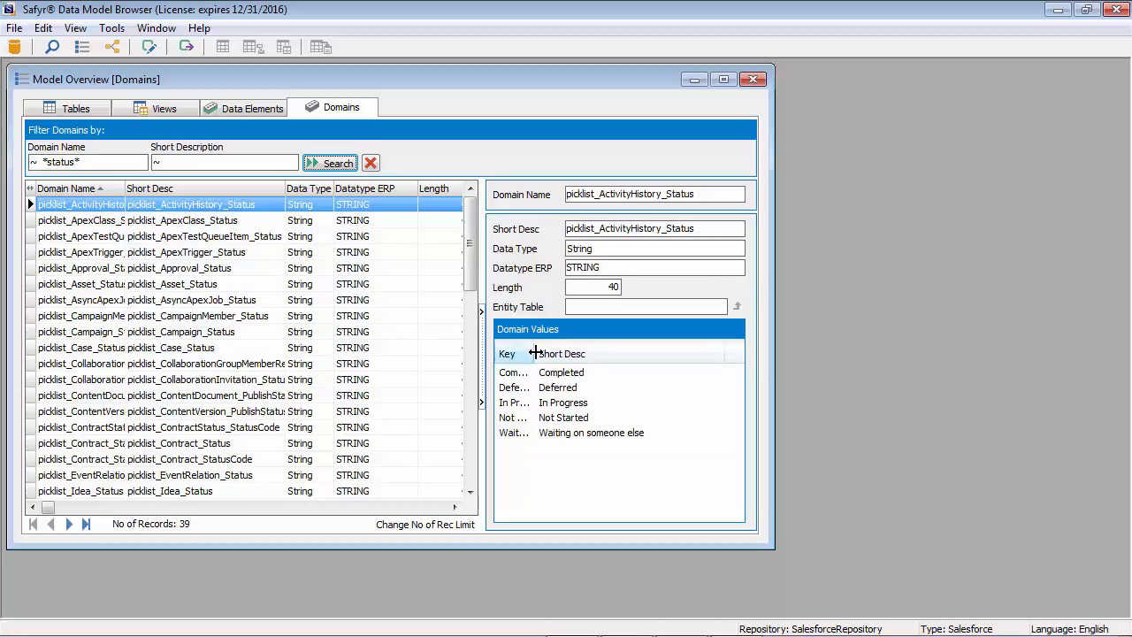
left_click_drag(536, 353, 568, 353)
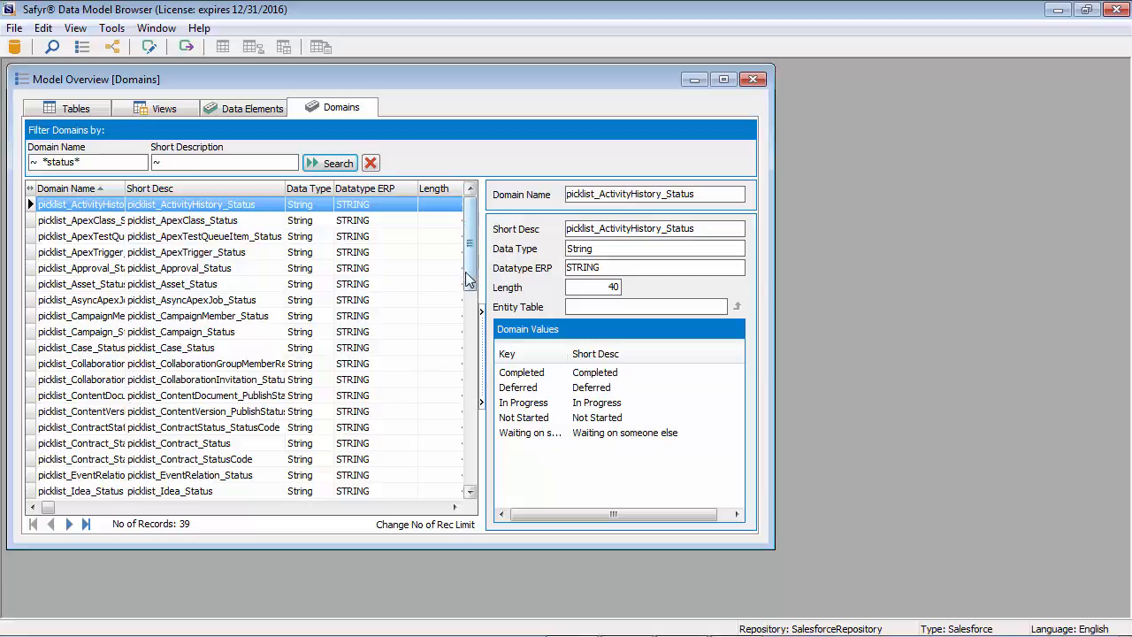
Step: View the domain values of the Opportunity delivery installation status picklist and browse the remaining status domains
left_click_drag(467, 270, 475, 396)
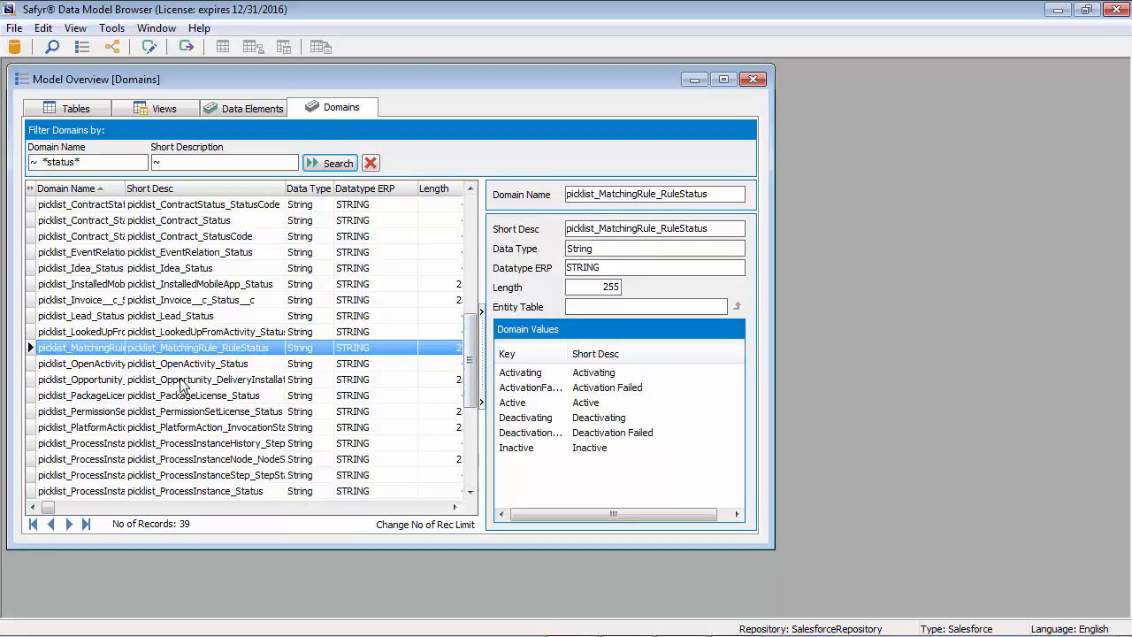
left_click(183, 386)
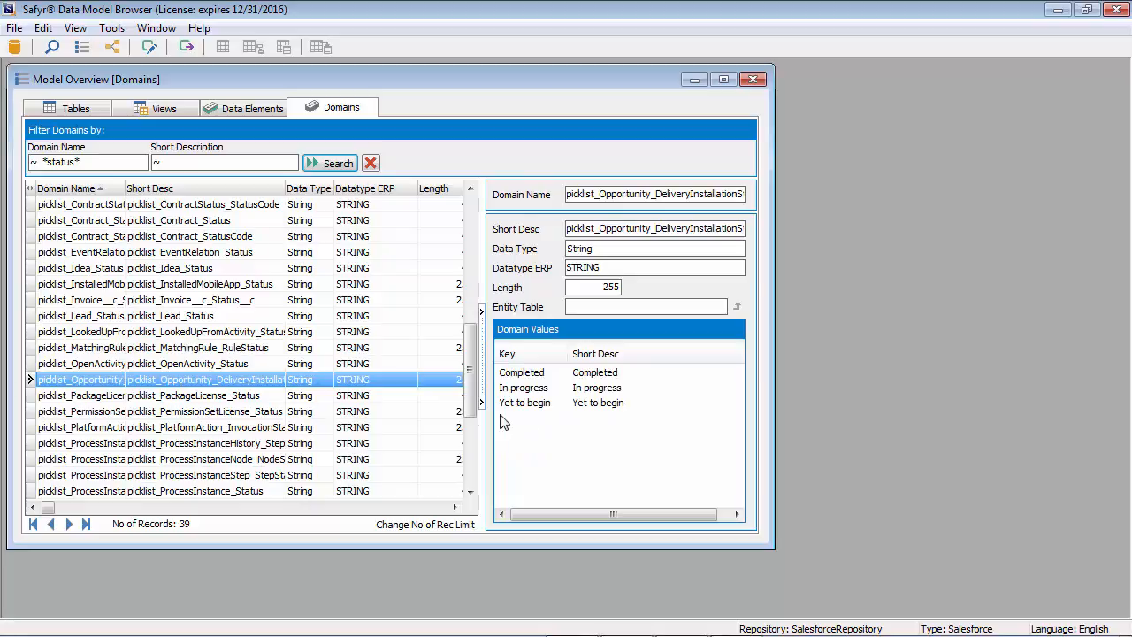
left_click_drag(472, 451, 472, 478)
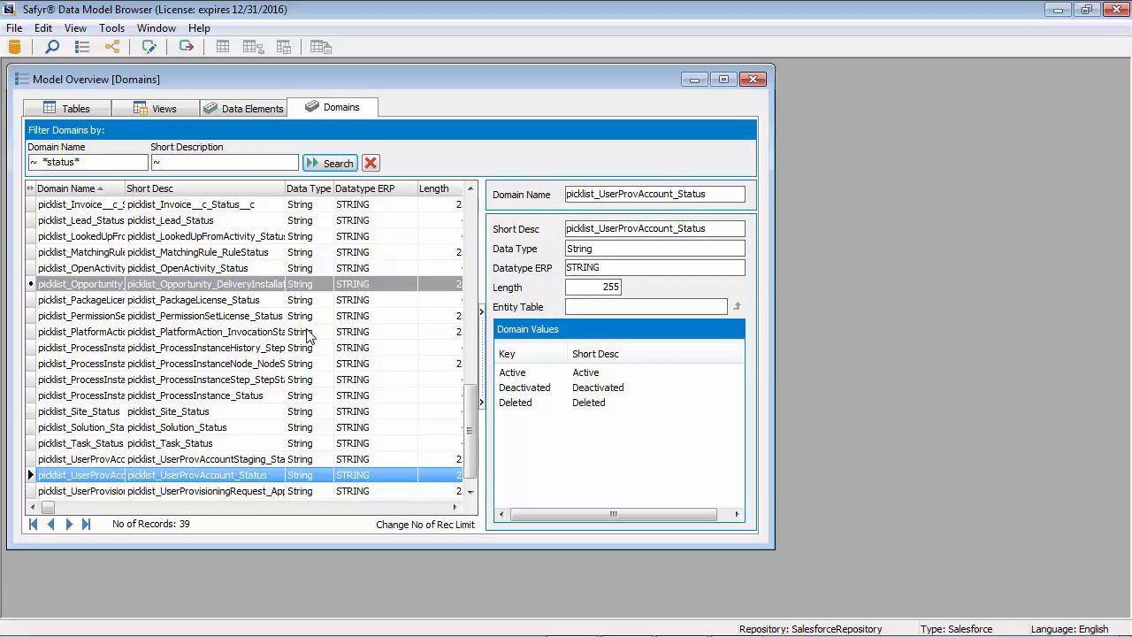
Step: Review the standard, field pattern and extended filter options of the advanced table search, then close the table overview
left_click(63, 110)
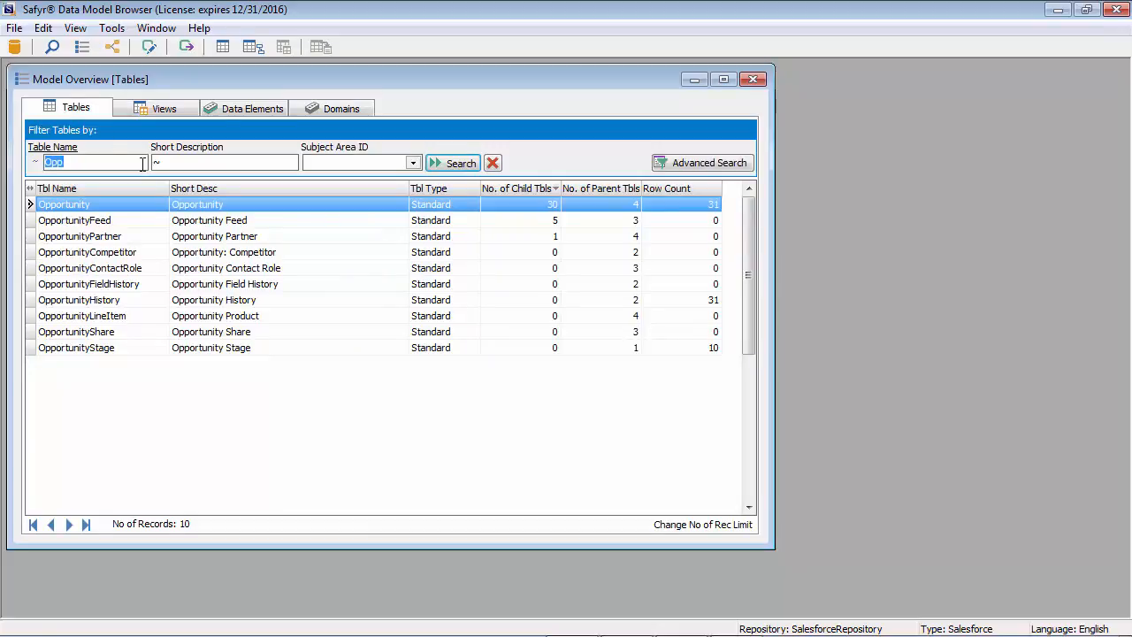
left_click(708, 168)
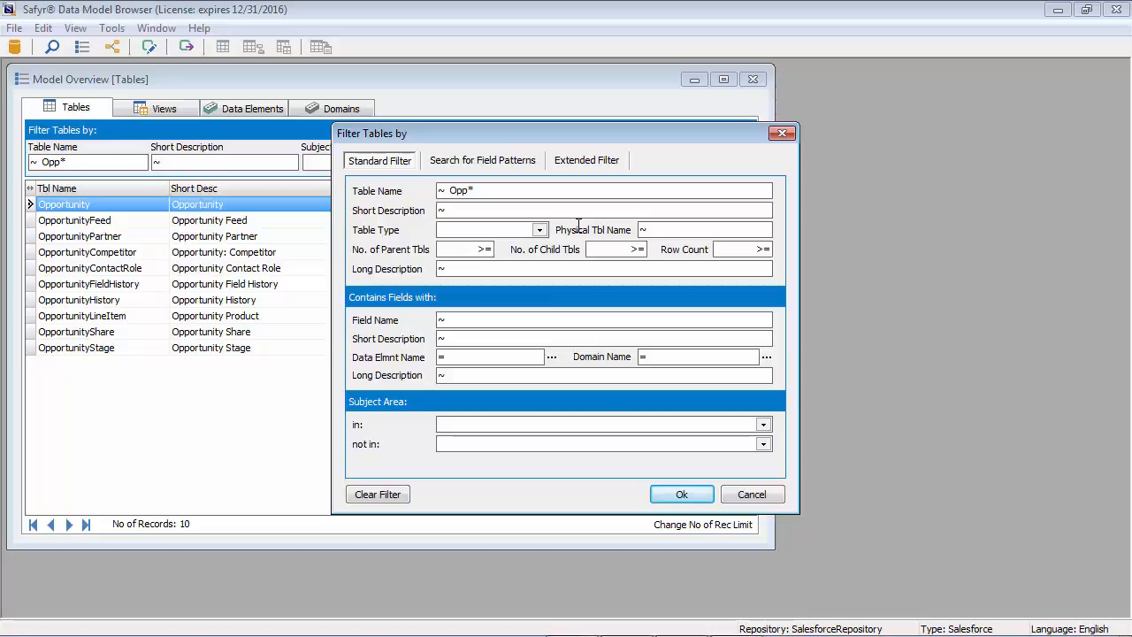
left_click(482, 160)
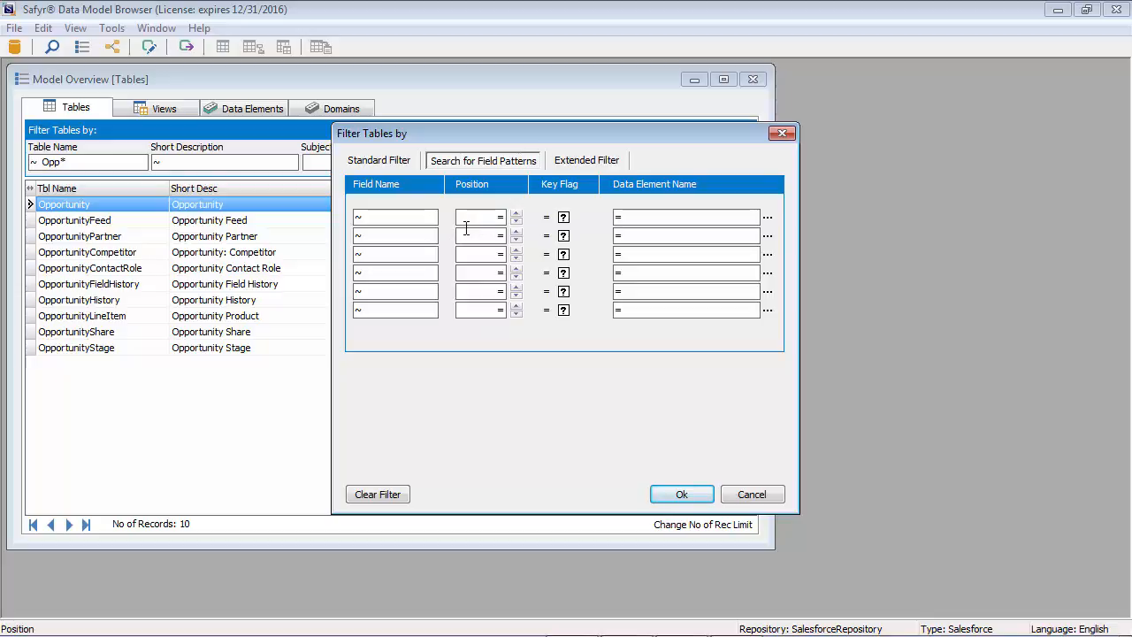
left_click(584, 162)
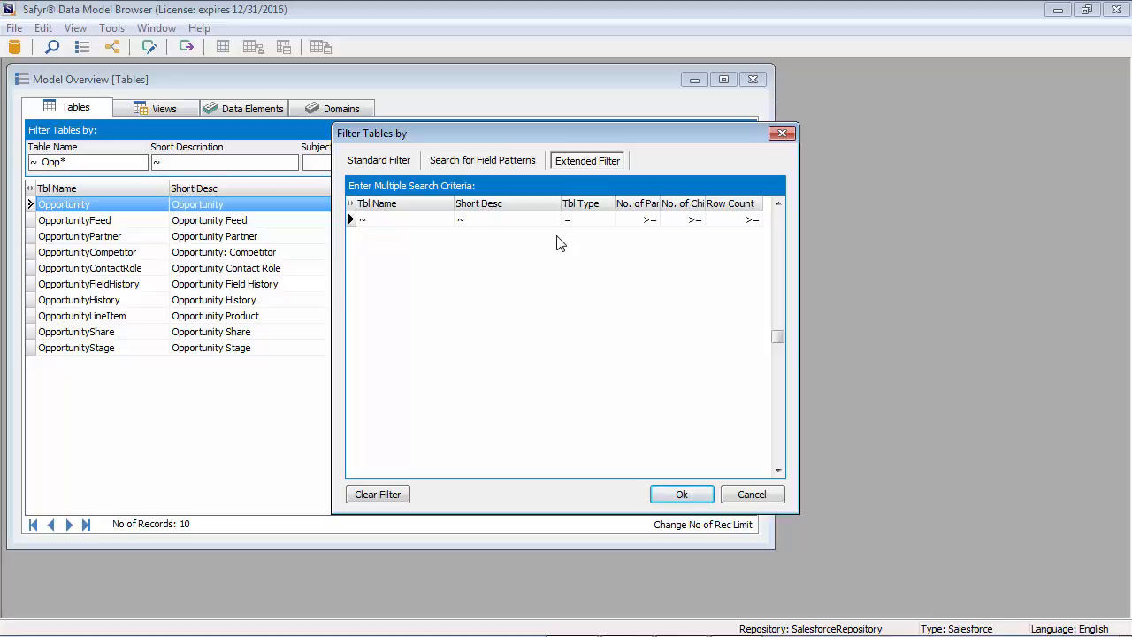
left_click(749, 496)
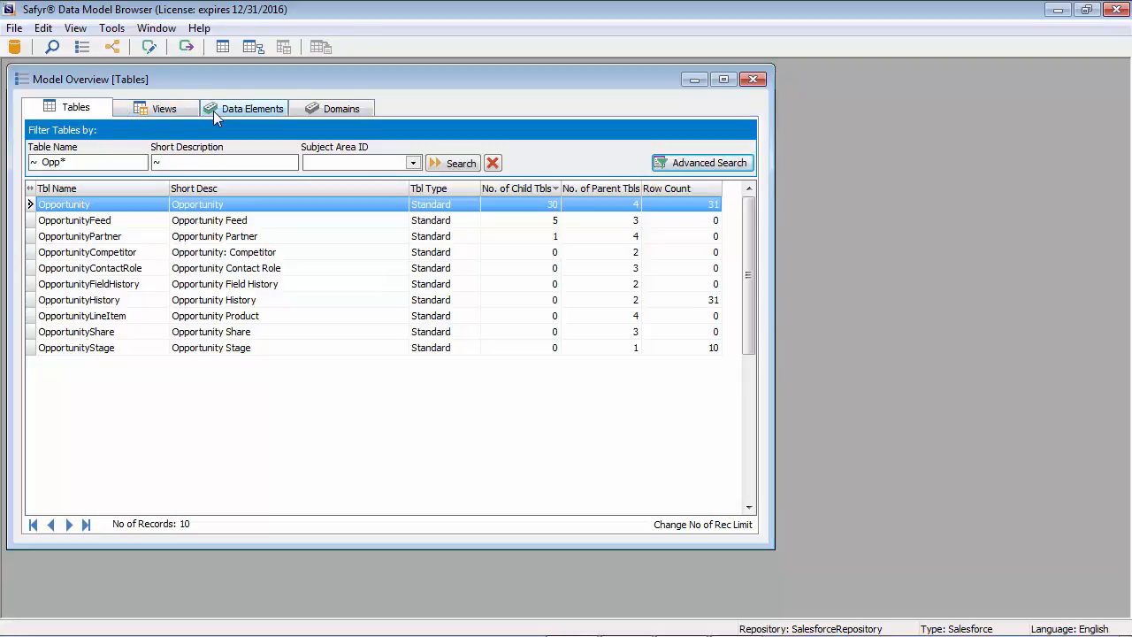
left_click(753, 78)
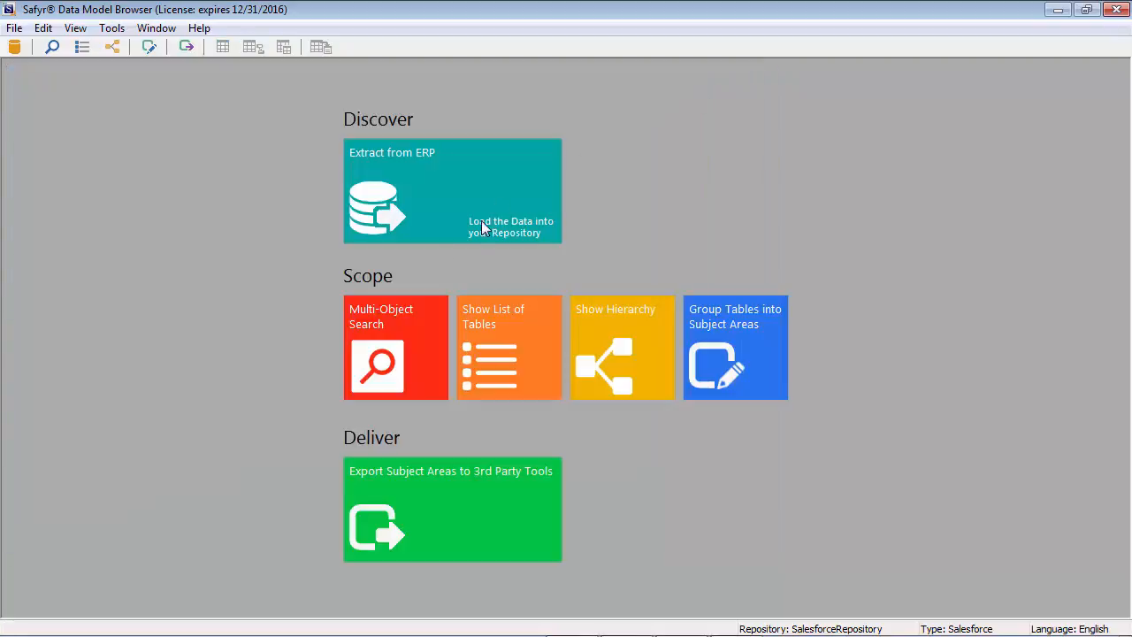
Step: Search all object types for *status* with the Multi-Object Search, then collapse the tables, data elements and domains result groups
left_click(416, 326)
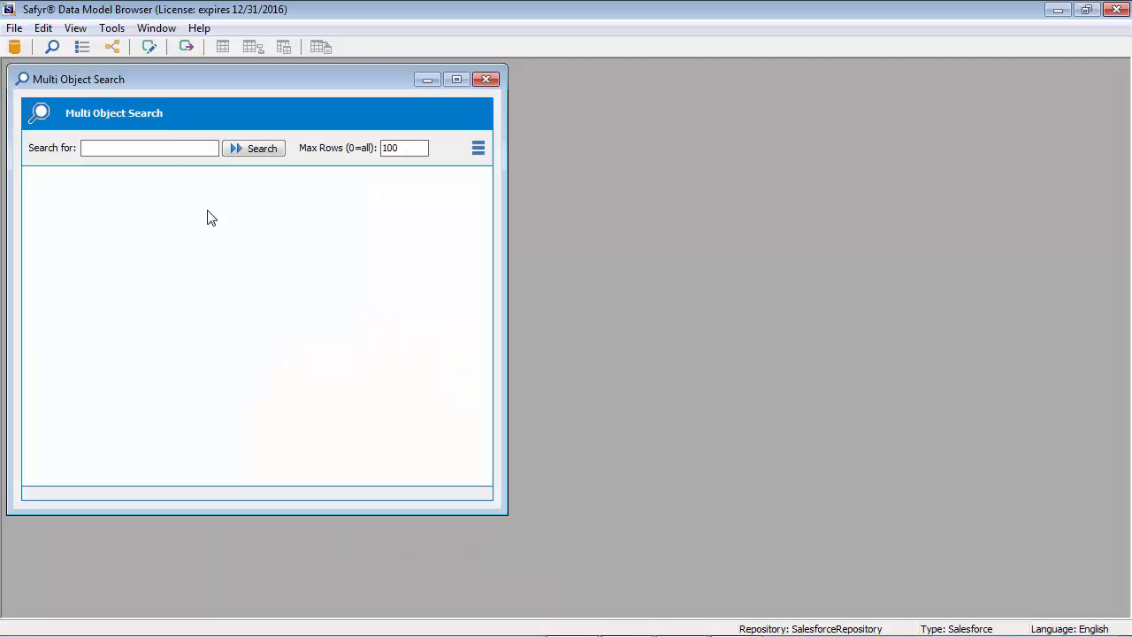
type("*status*")
key("Return")
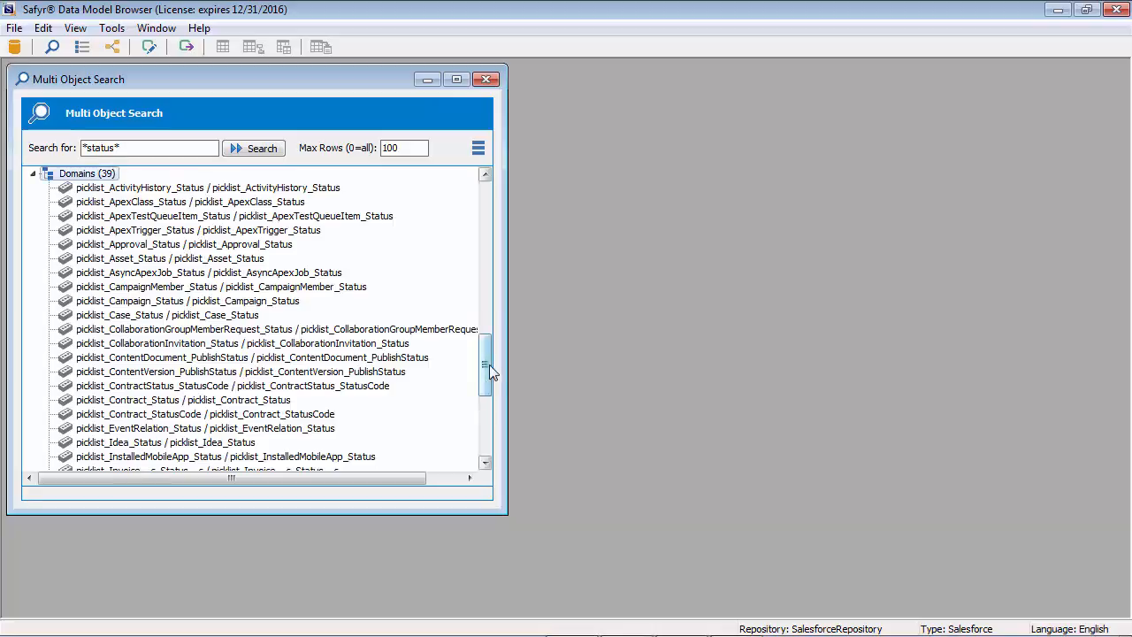
left_click_drag(492, 371, 478, 196)
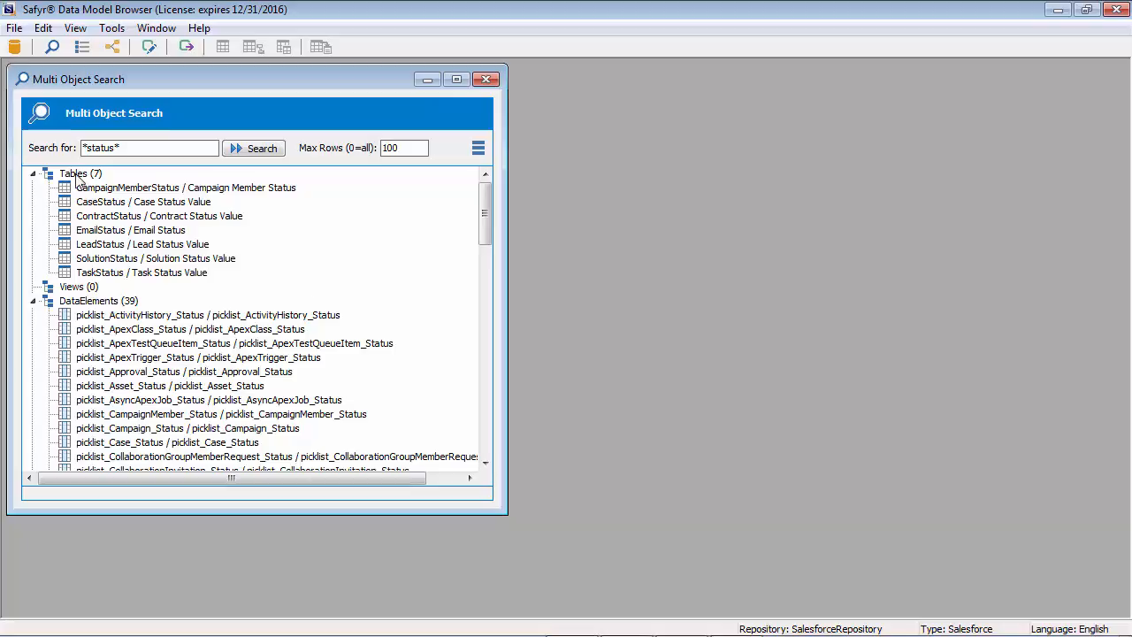
left_click(34, 174)
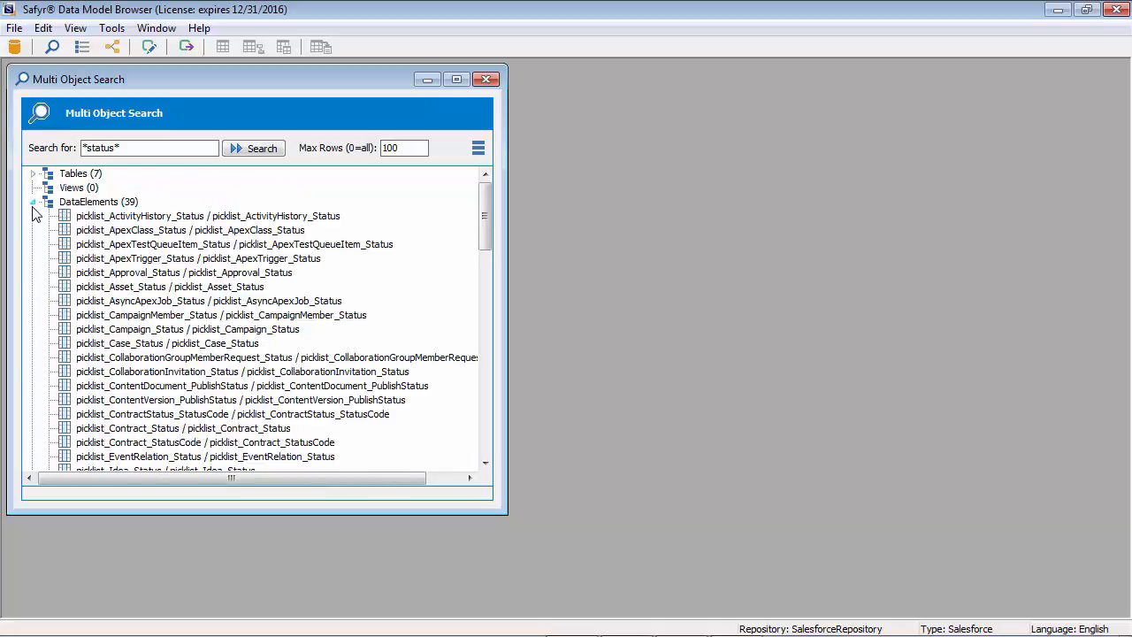
left_click(33, 203)
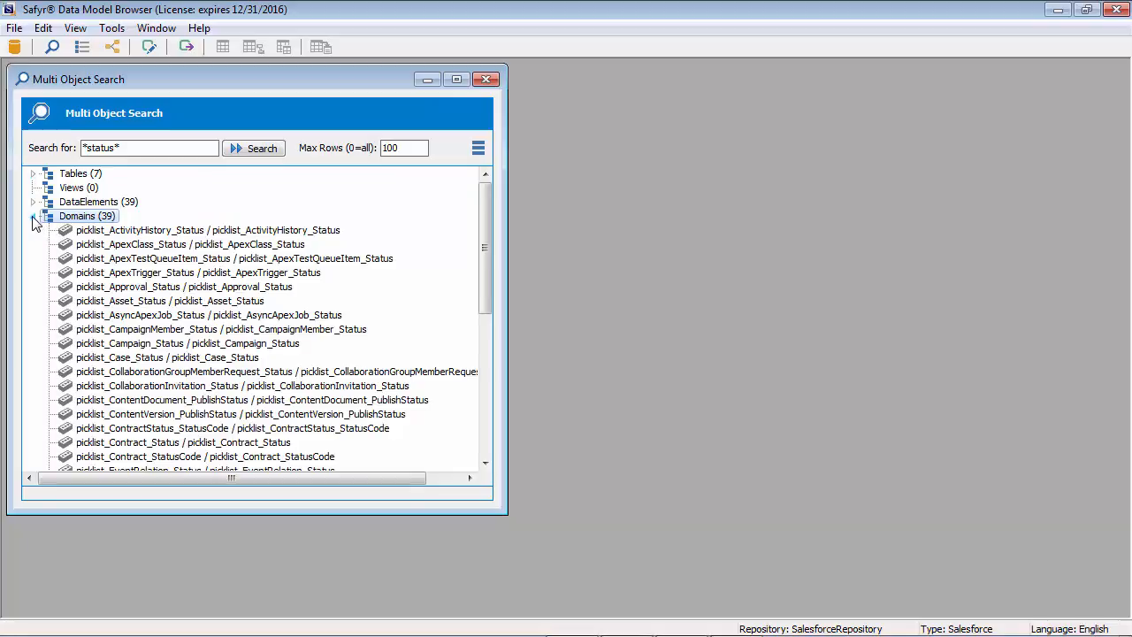
left_click(32, 217)
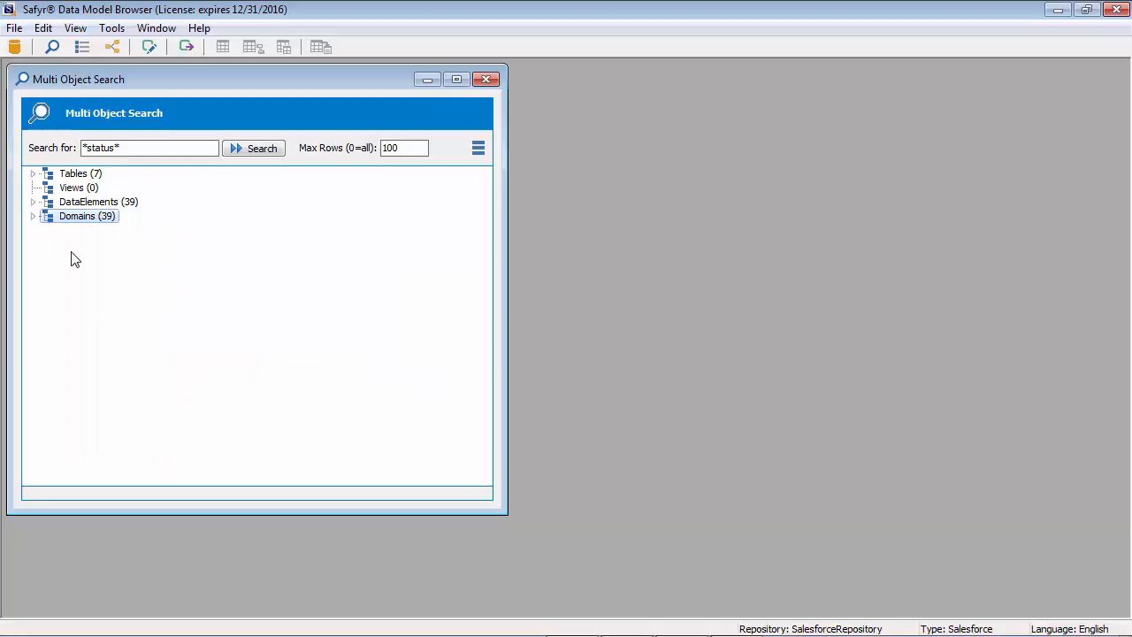
Step: Run the Multi-Object Search again for opp
left_click(137, 149)
left_click_drag(121, 148, 69, 146)
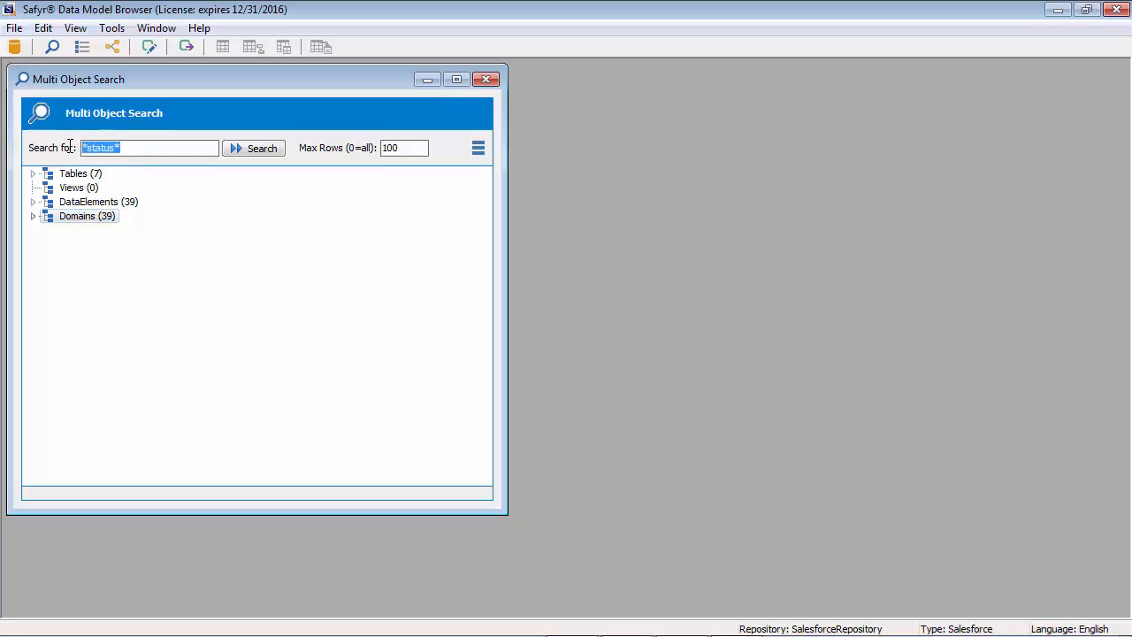
type("opp")
left_click(251, 154)
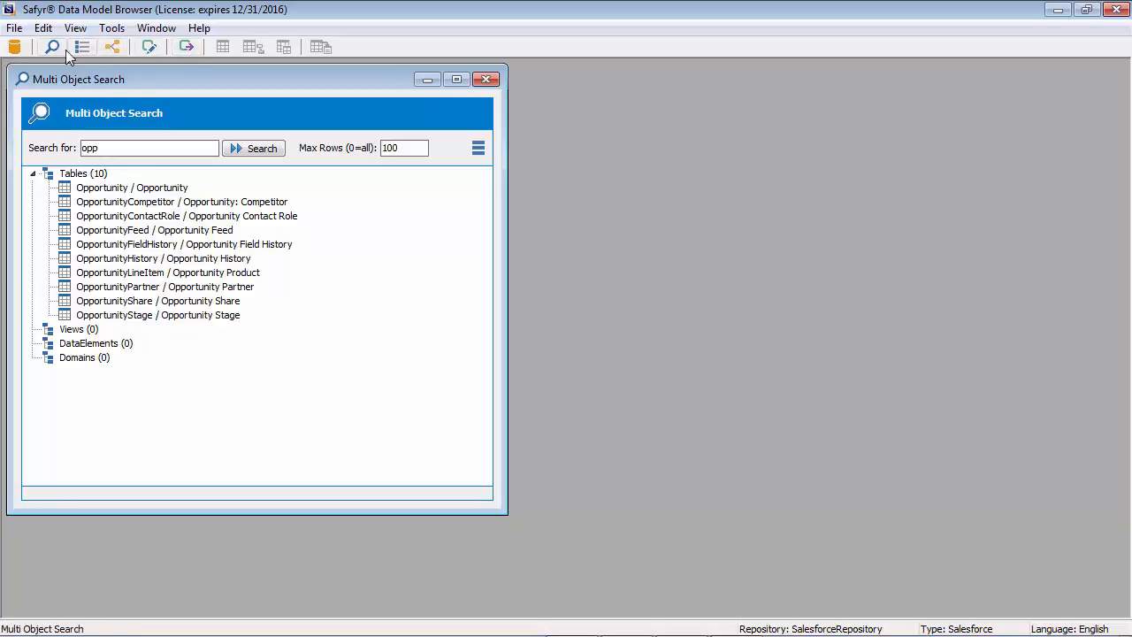
Step: Open the subject area editor beside the search results and create a new subject area named Sales Subjects
left_click(152, 49)
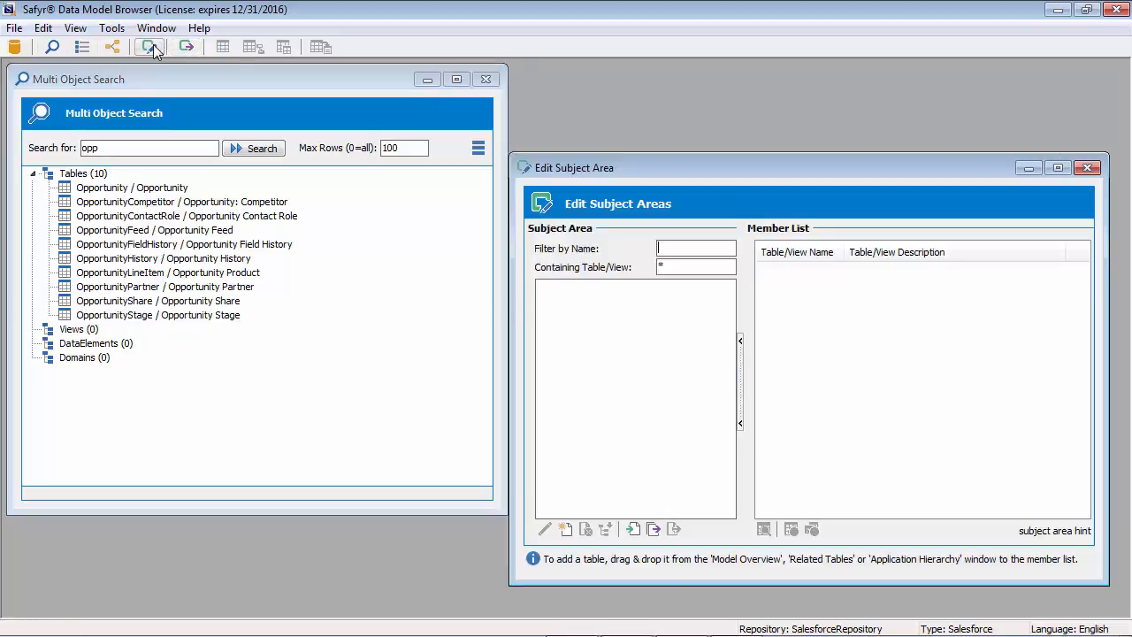
left_click_drag(629, 162, 629, 75)
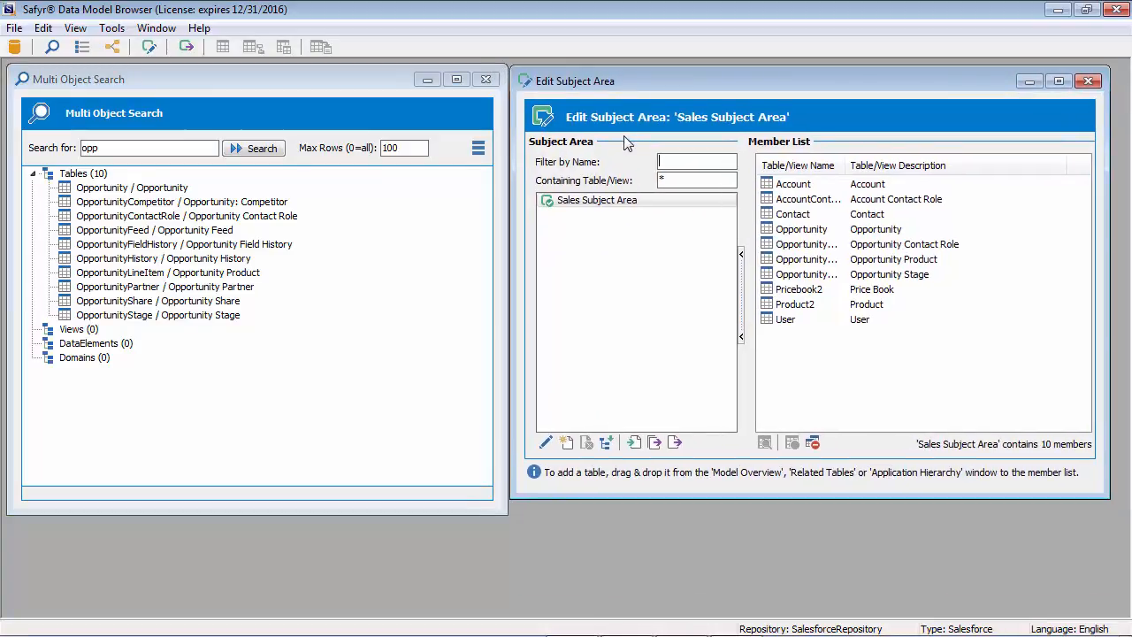
left_click(566, 444)
type("Sa")
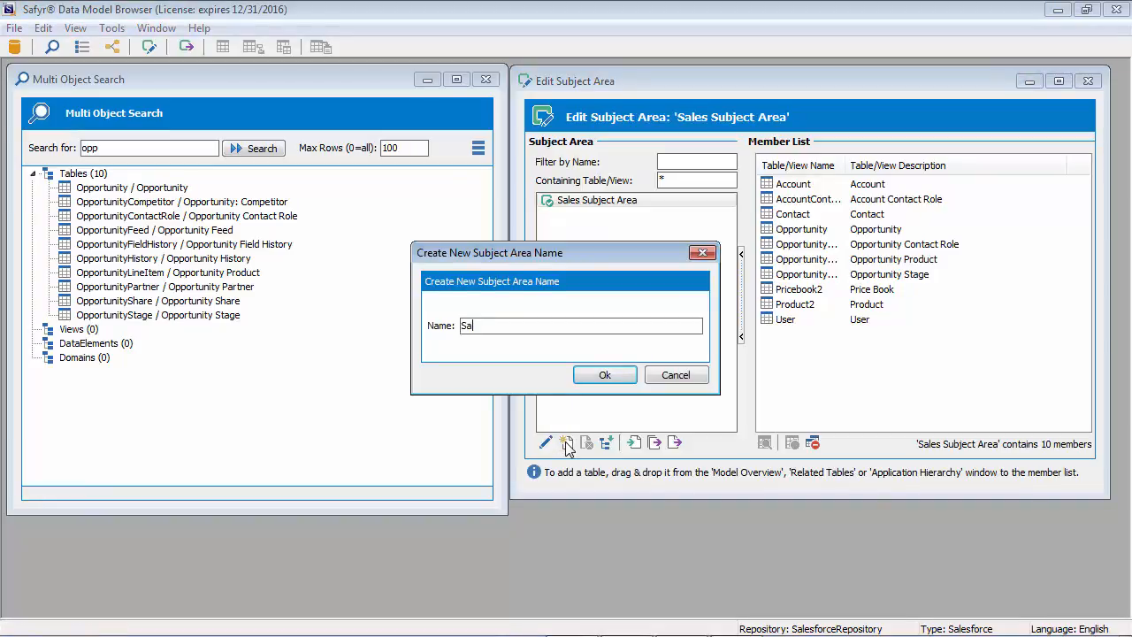
type("les Subjects")
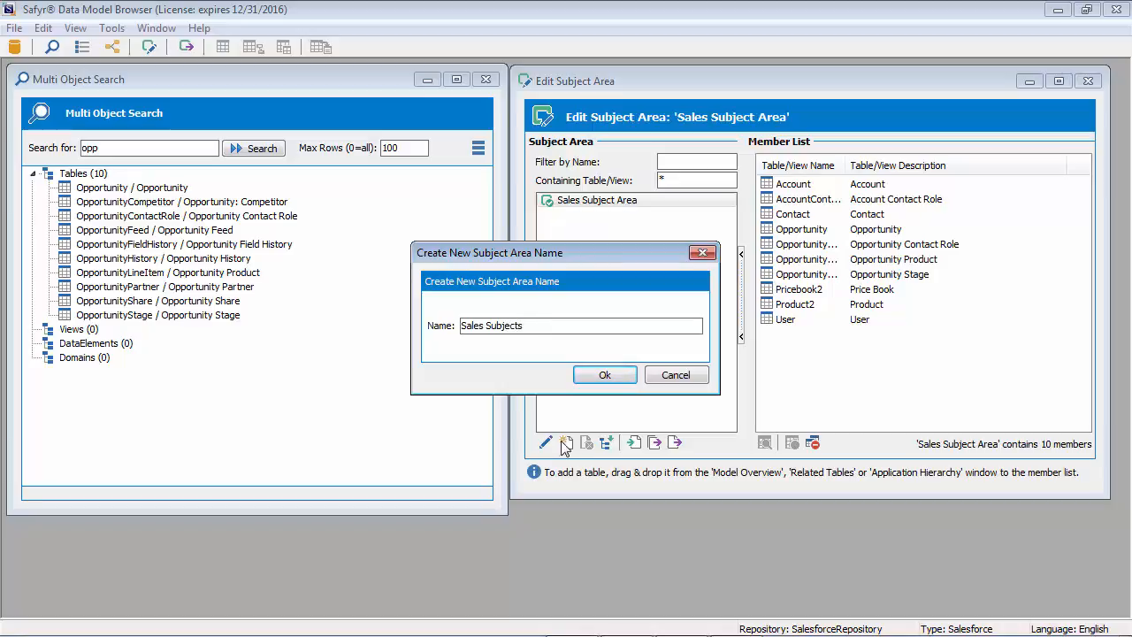
left_click(594, 378)
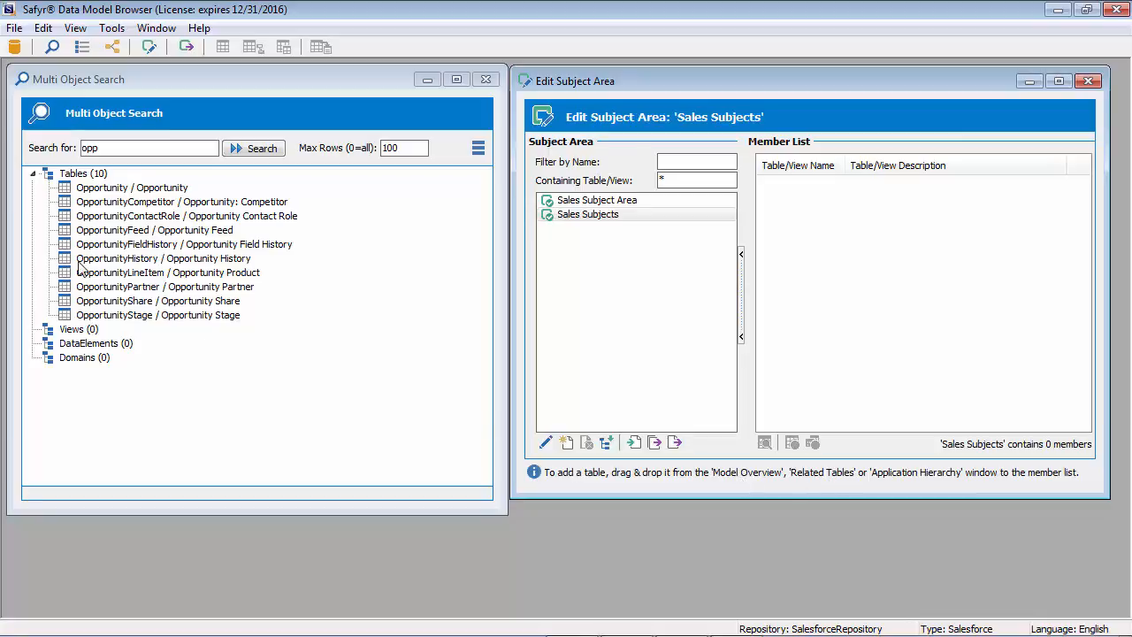
Step: Add the Opportunity and OpportunityLineItem tables from the search results to the Sales Subjects subject area
left_click(67, 189)
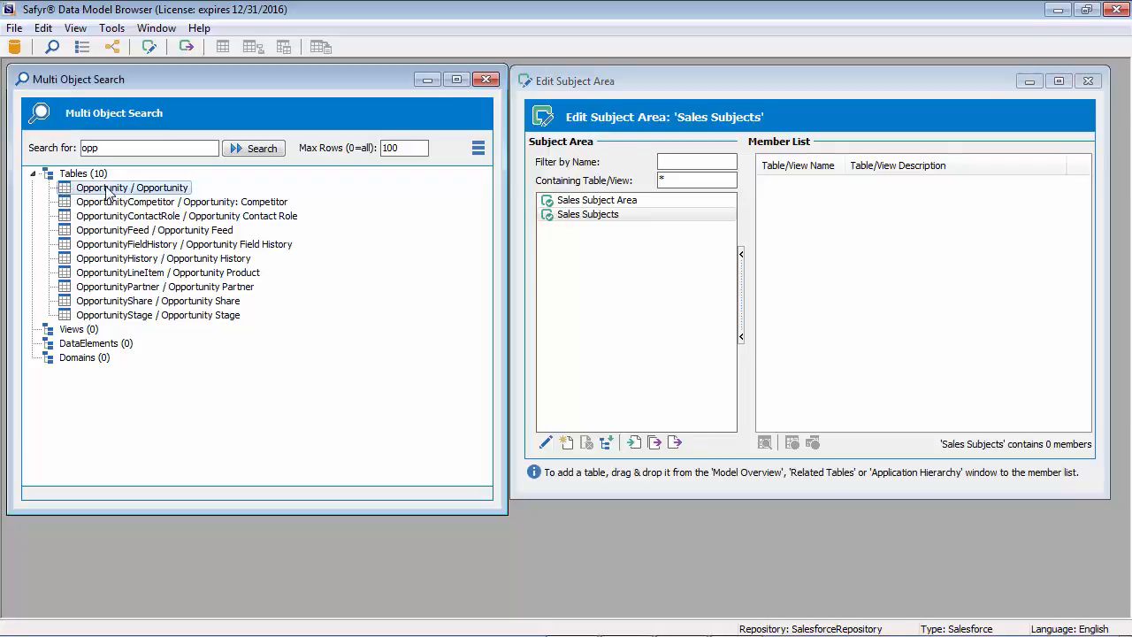
left_click(67, 273, "ctrl")
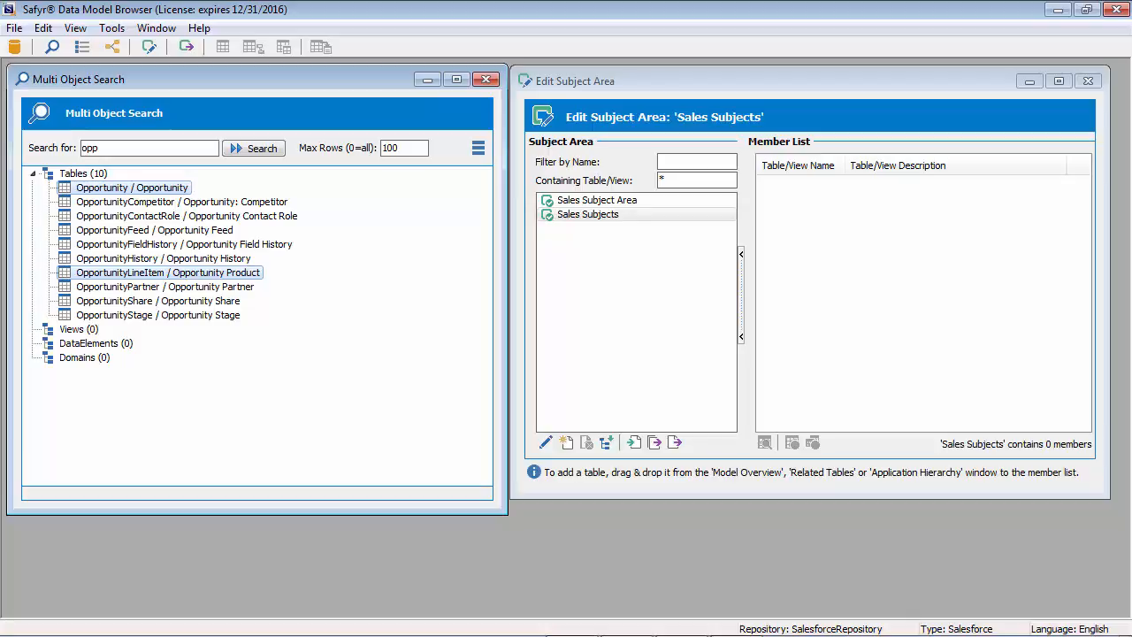
right_click(64, 278)
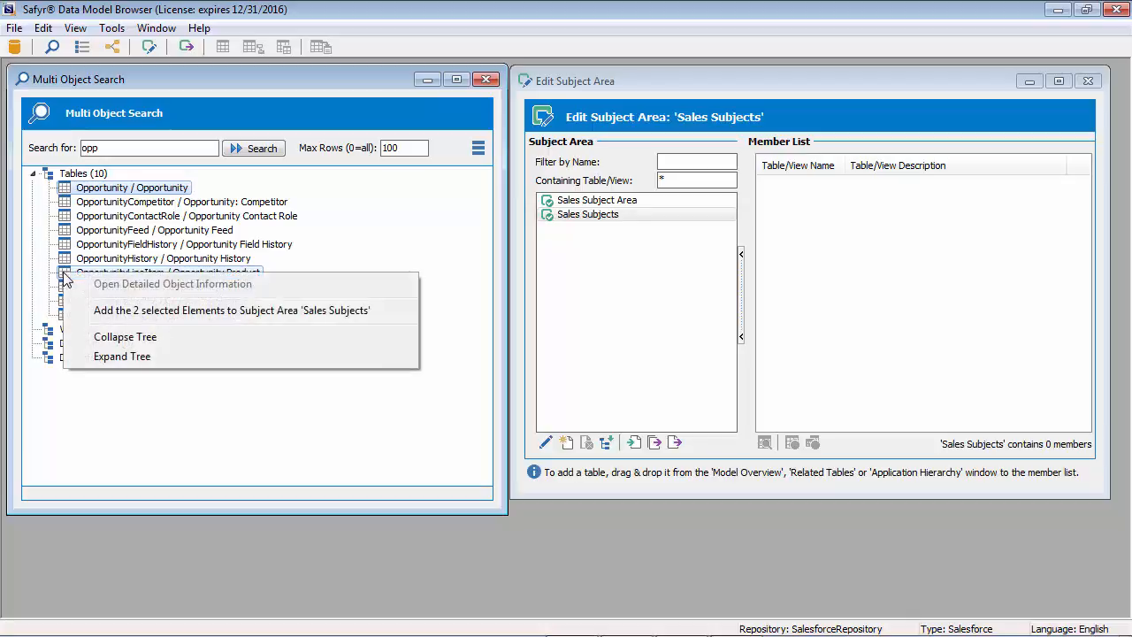
left_click(115, 311)
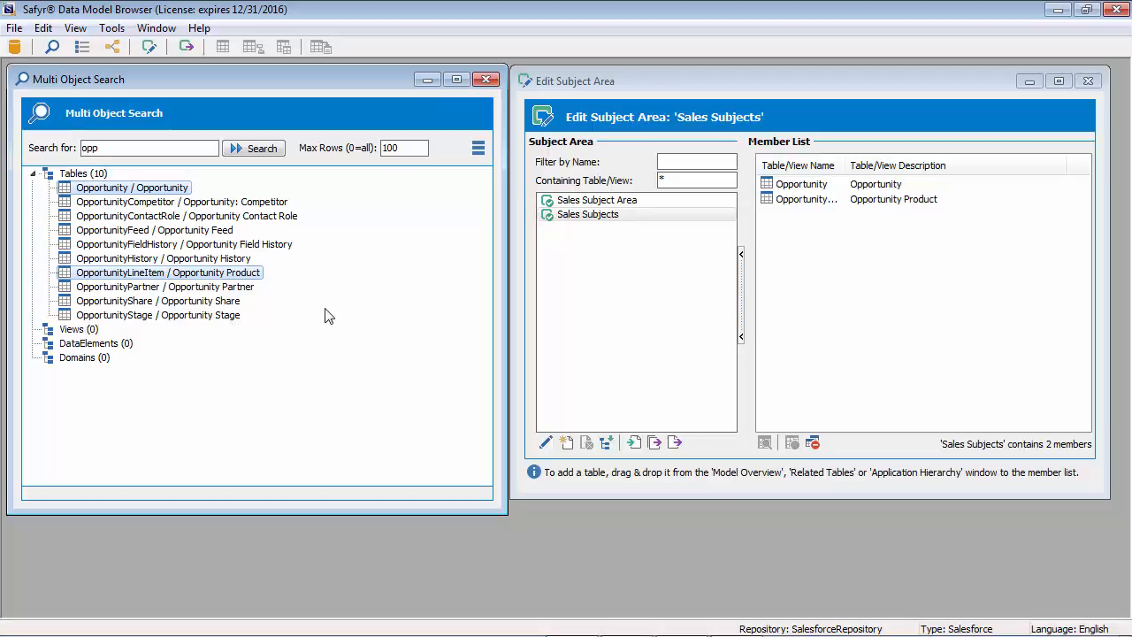
Step: Select Sales Subject Area and set up its data model export to PowerDesigner with the file name SalesforceSalesSubjects5
left_click(586, 203)
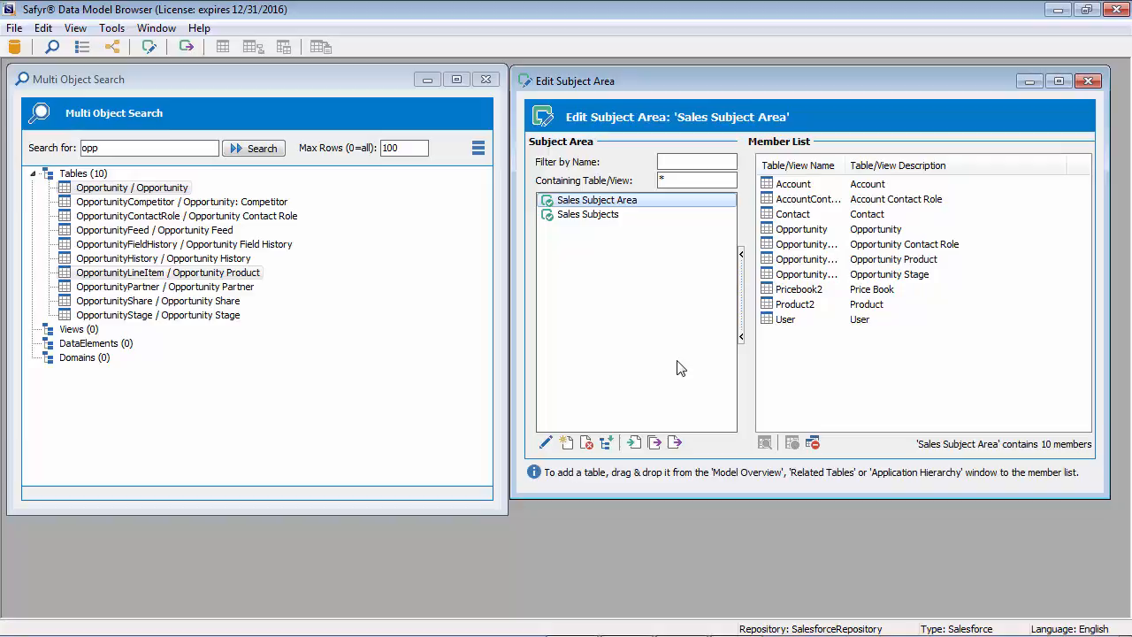
left_click(187, 49)
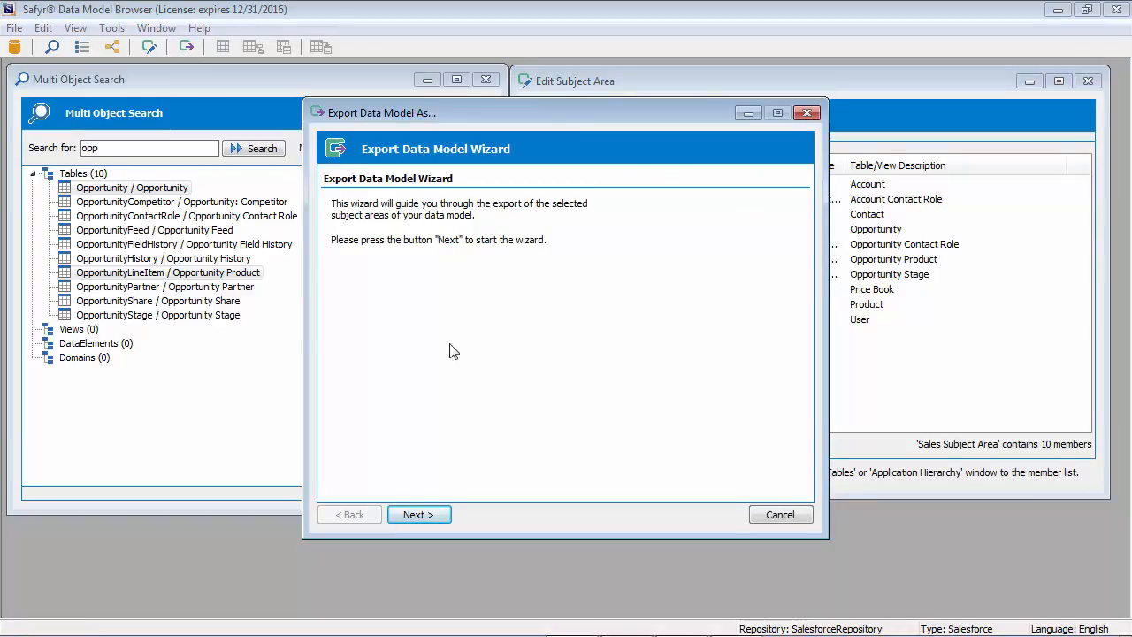
left_click(422, 516)
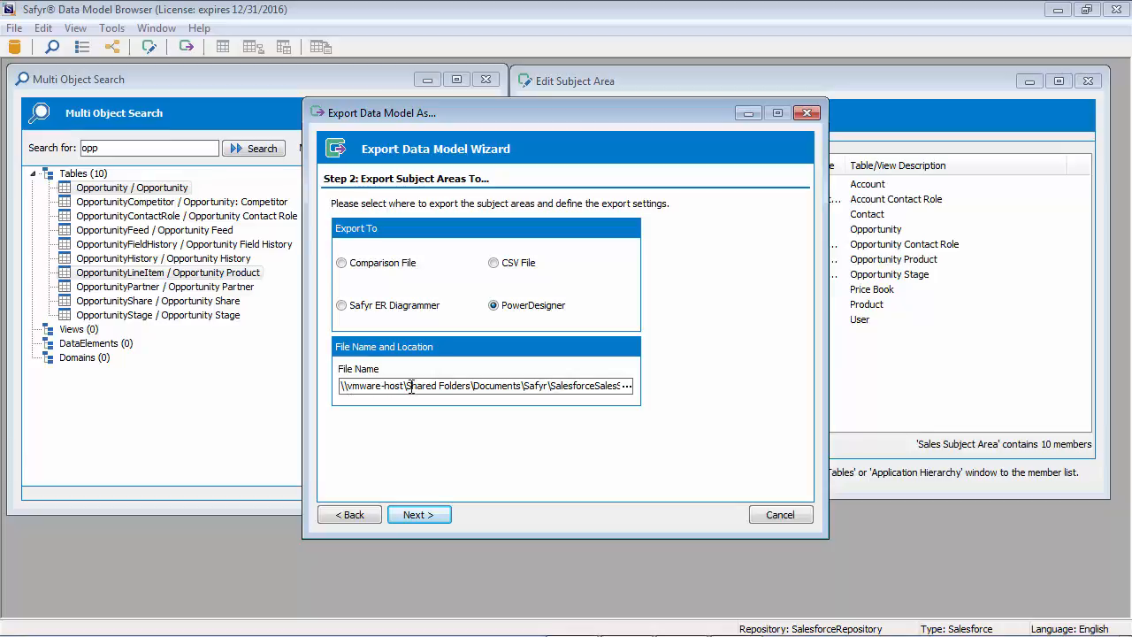
left_click(627, 386)
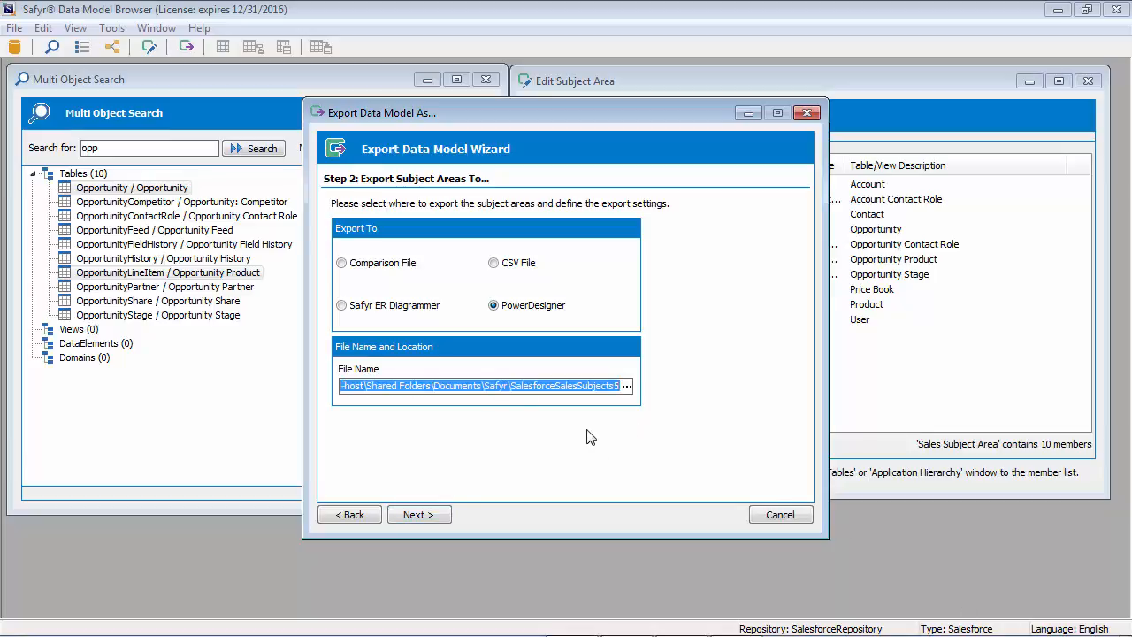
left_click(434, 517)
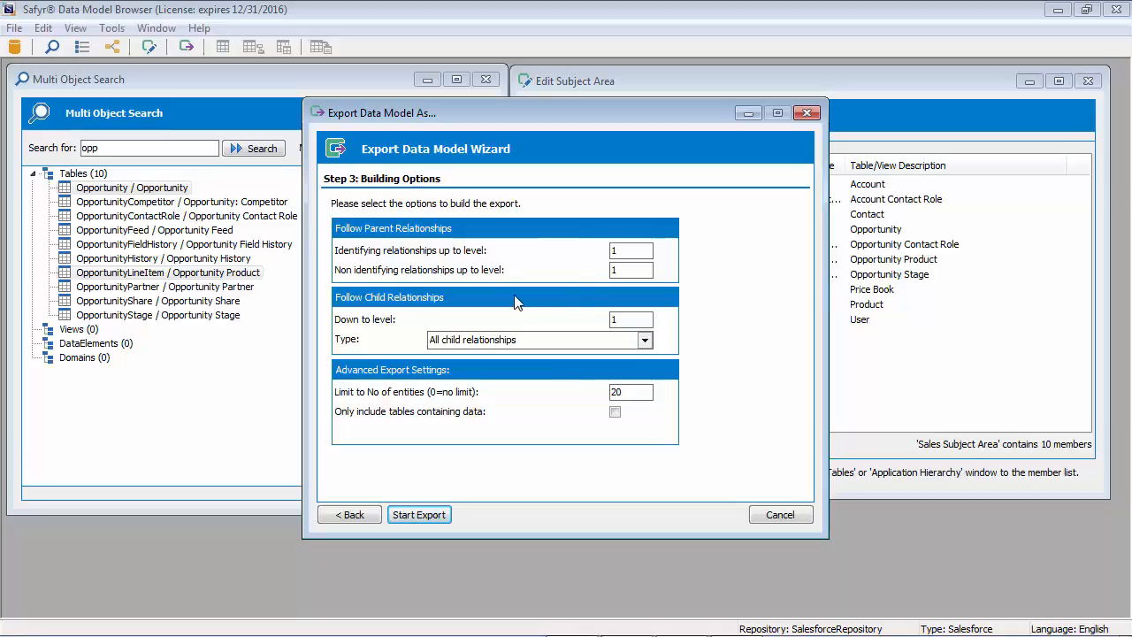
Step: Check the child relationship type options, keep All child relationships, and start the export
left_click(644, 343)
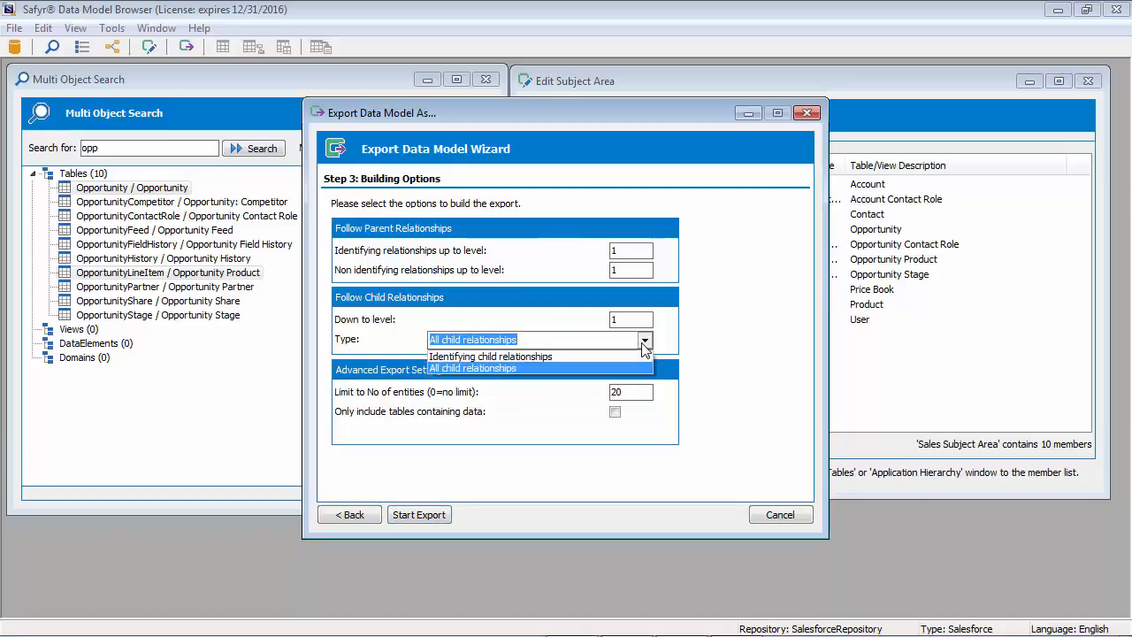
left_click(644, 345)
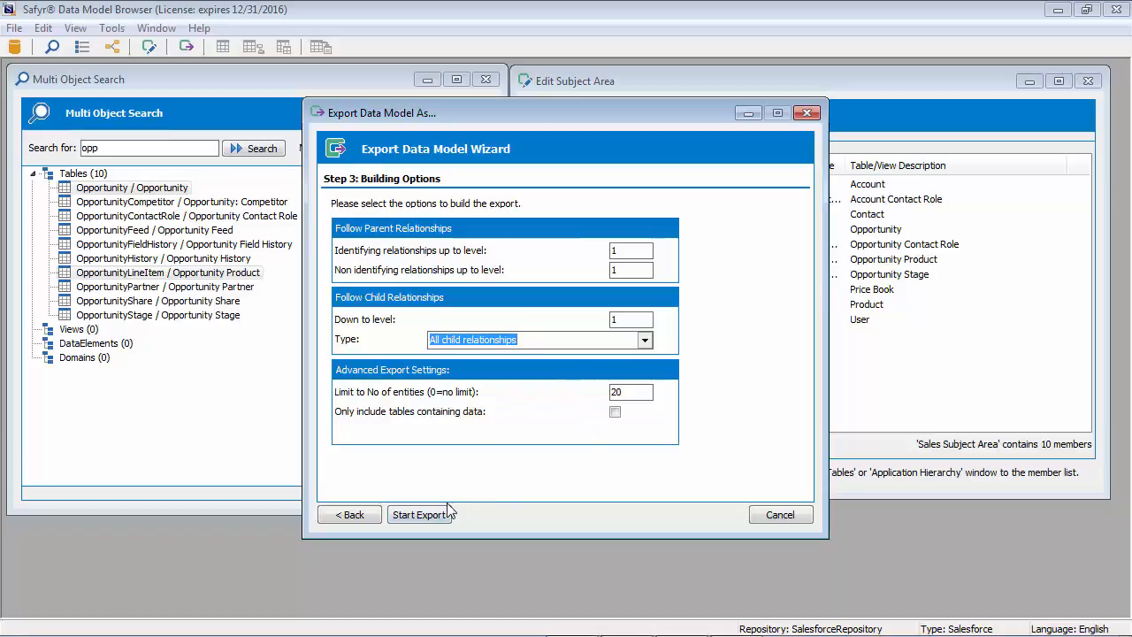
left_click(412, 516)
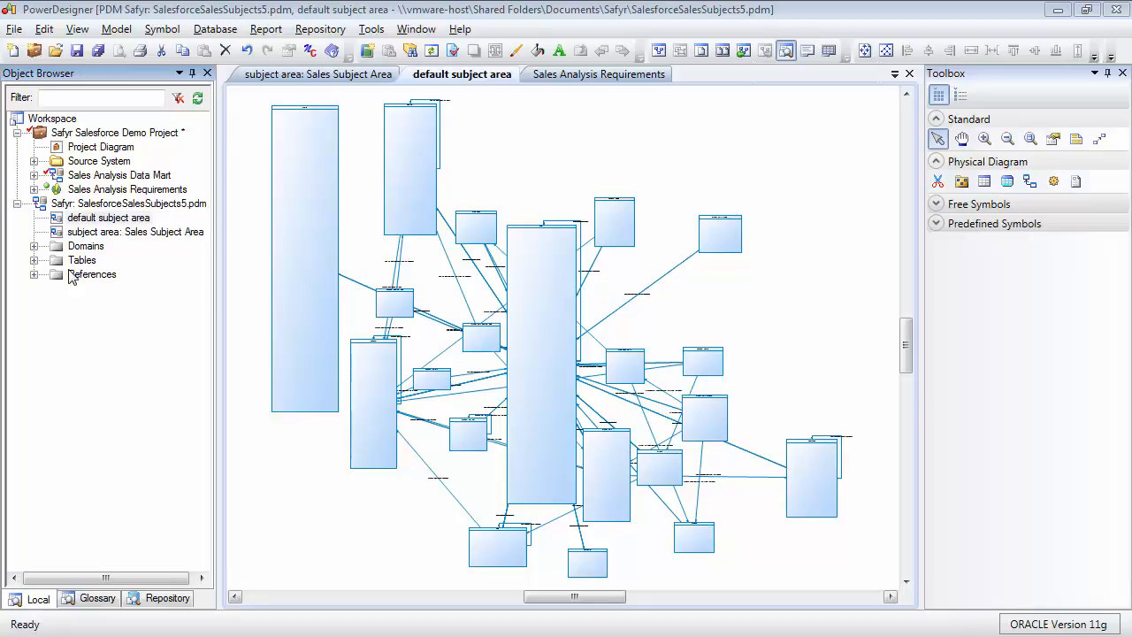
Step: In PowerDesigner, look over the exported SalesforceSalesSubjects5.pdm model with its default subject area and Sales Subject Area diagrams
left_click(49, 206)
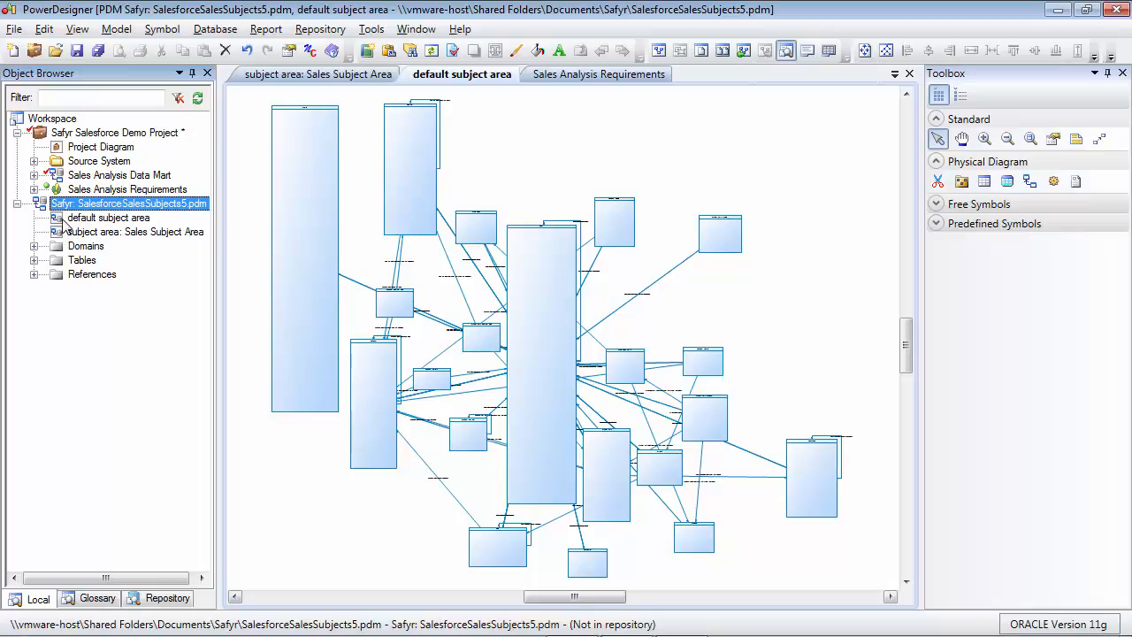
left_click(58, 221)
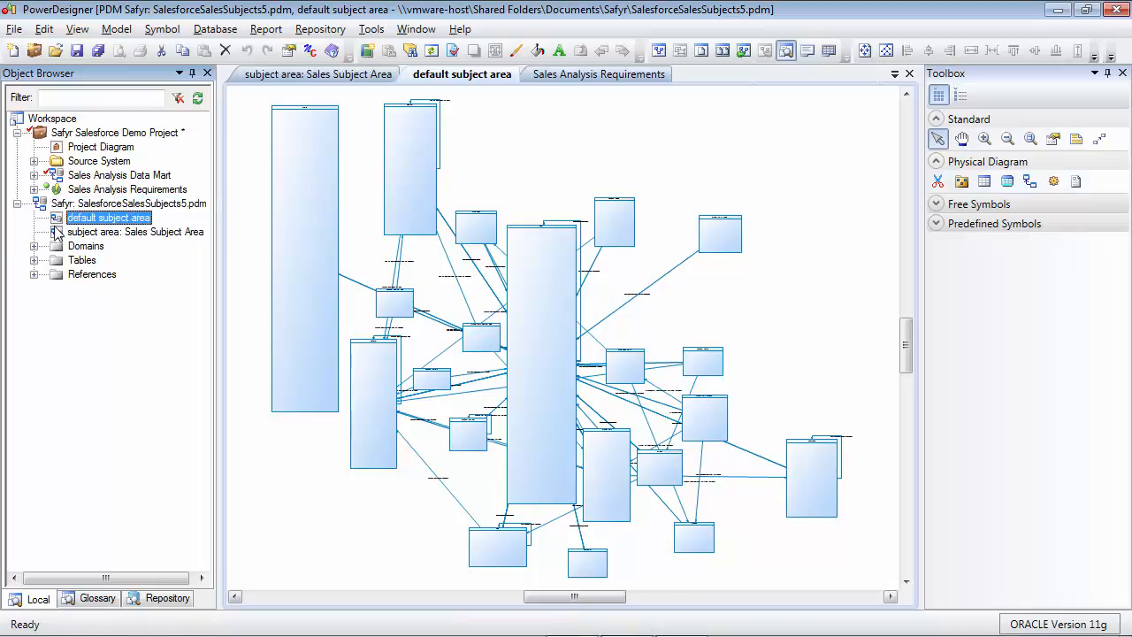
left_click(56, 234)
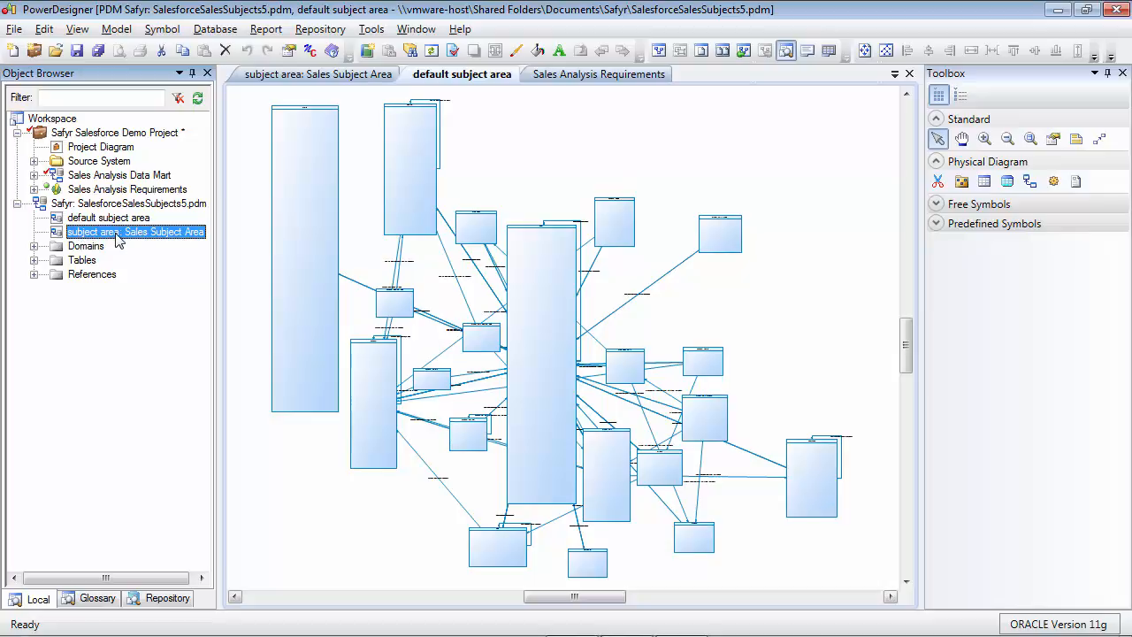
left_click(57, 218)
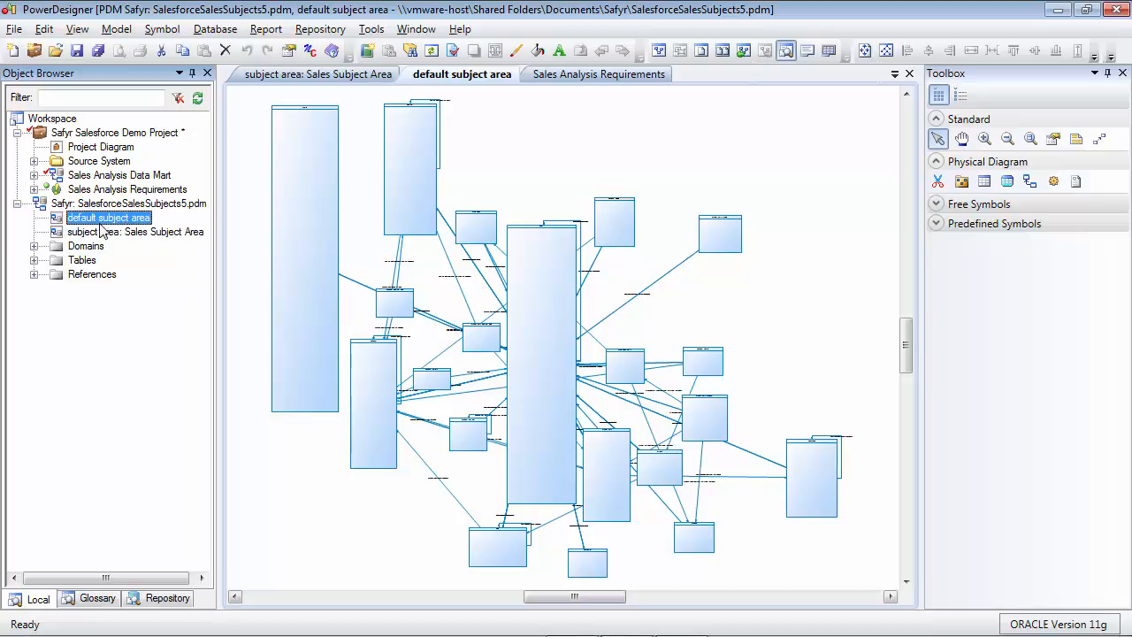
Step: Look through the list of exported tables in the SalesforceSalesSubjects5.pdm model, including Campaign
left_click(34, 260)
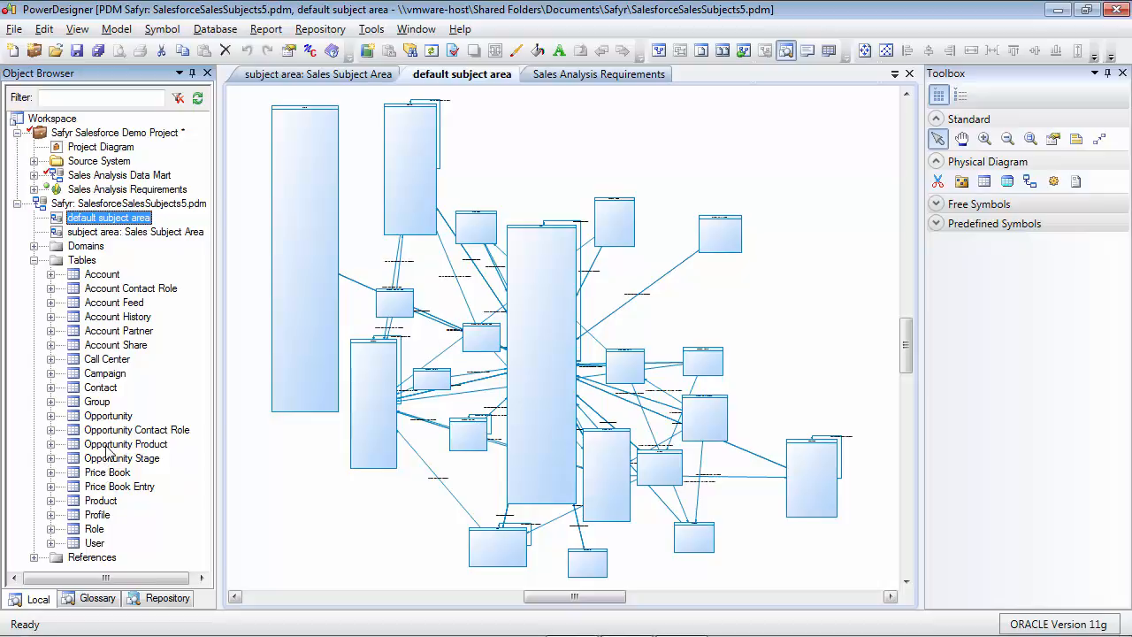
left_click(78, 360)
left_click(80, 372)
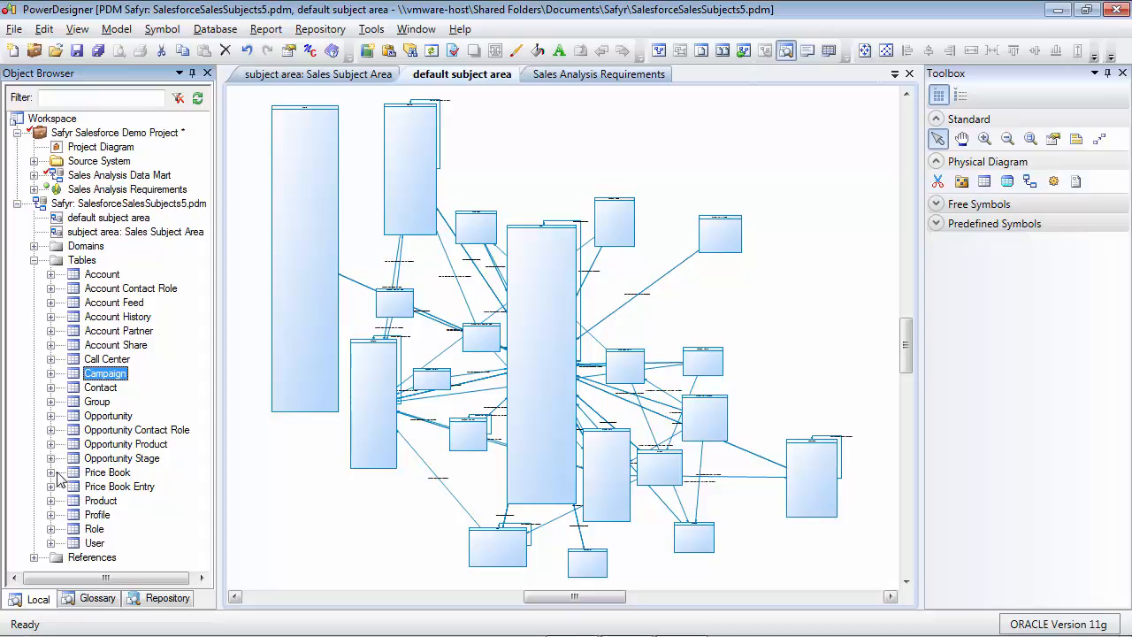
left_click(33, 261)
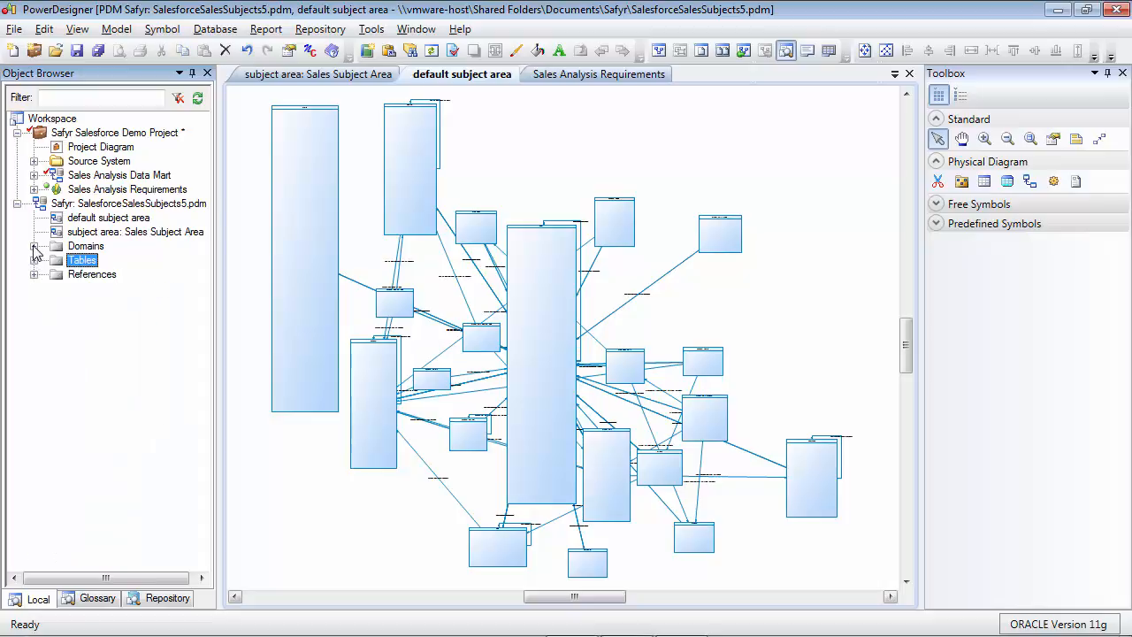
Step: Review the comment and standard checks of the picklist_Campaign_Status domain, then close its properties without changes
left_click(34, 247)
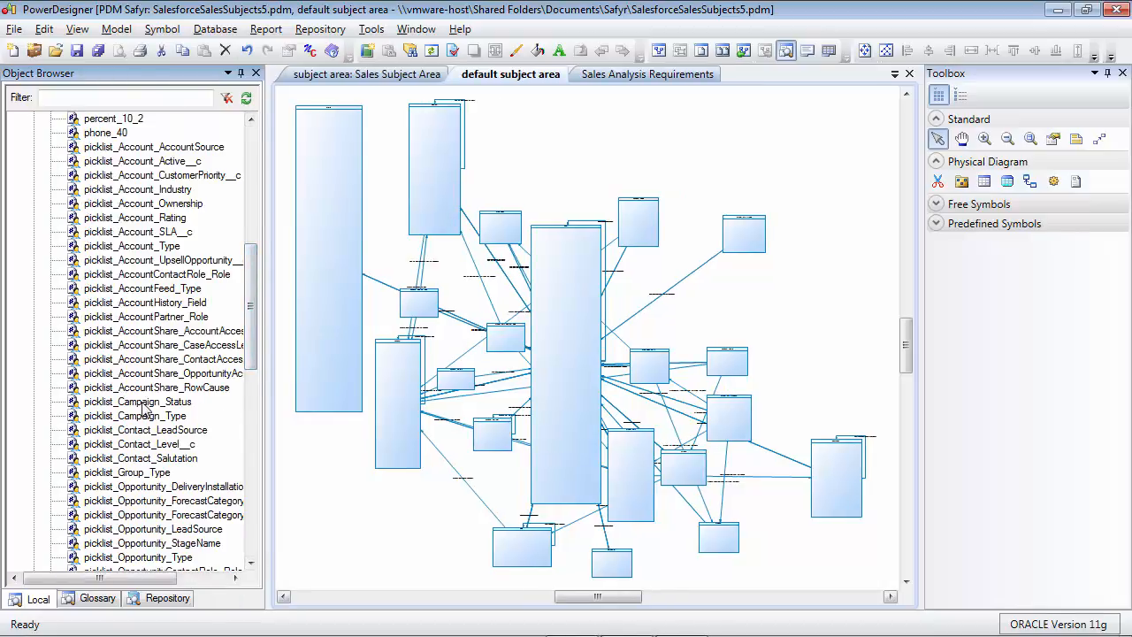
left_click(95, 403)
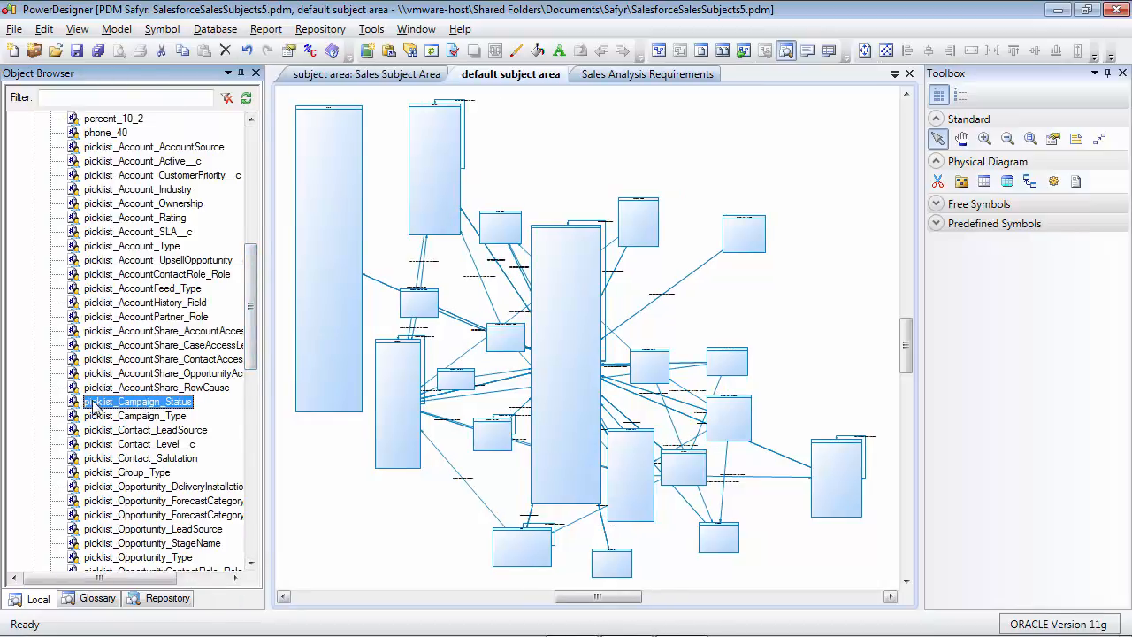
double_click(84, 404)
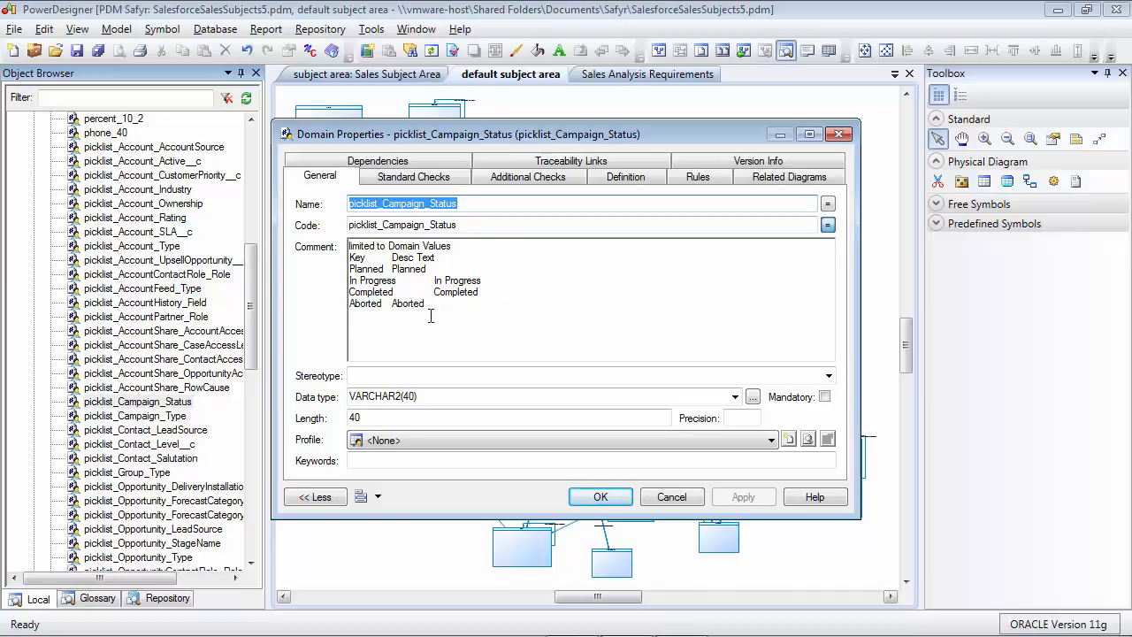
left_click(433, 179)
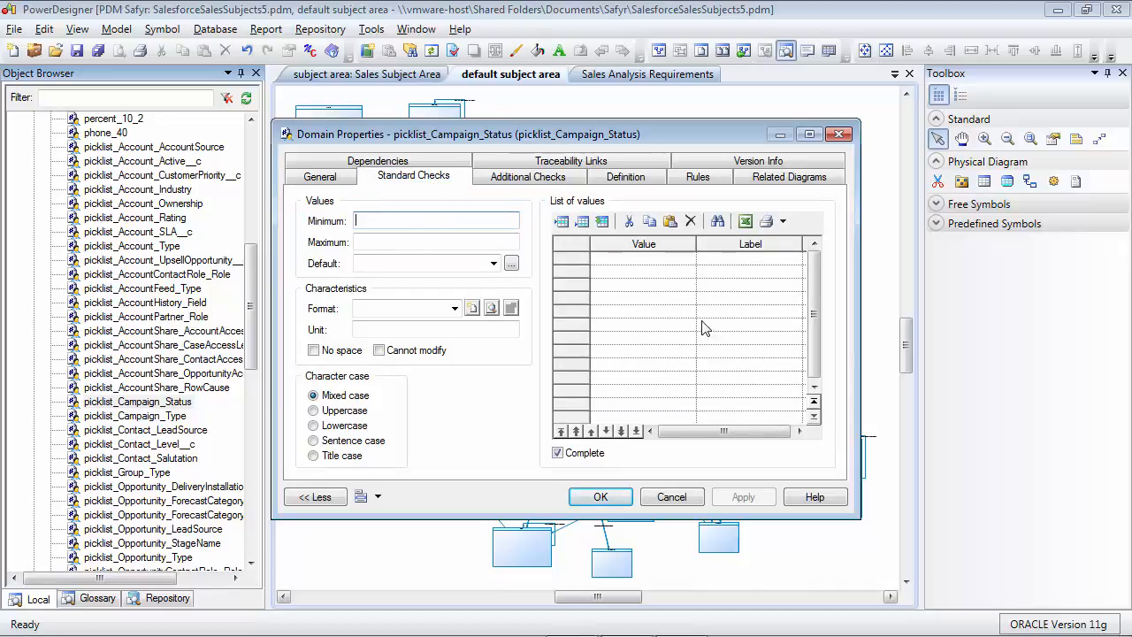
left_click(654, 499)
left_click_drag(249, 311, 239, 188)
left_click(34, 247)
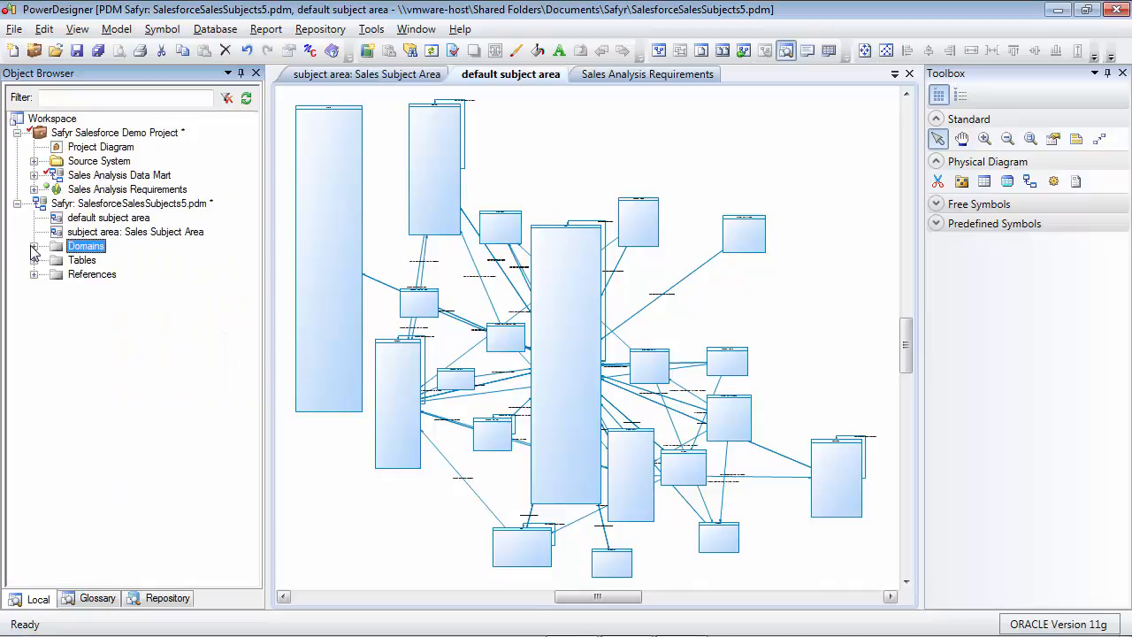
Step: Open the Opportunity Product table's properties and compare its name, code and comment
left_click(34, 261)
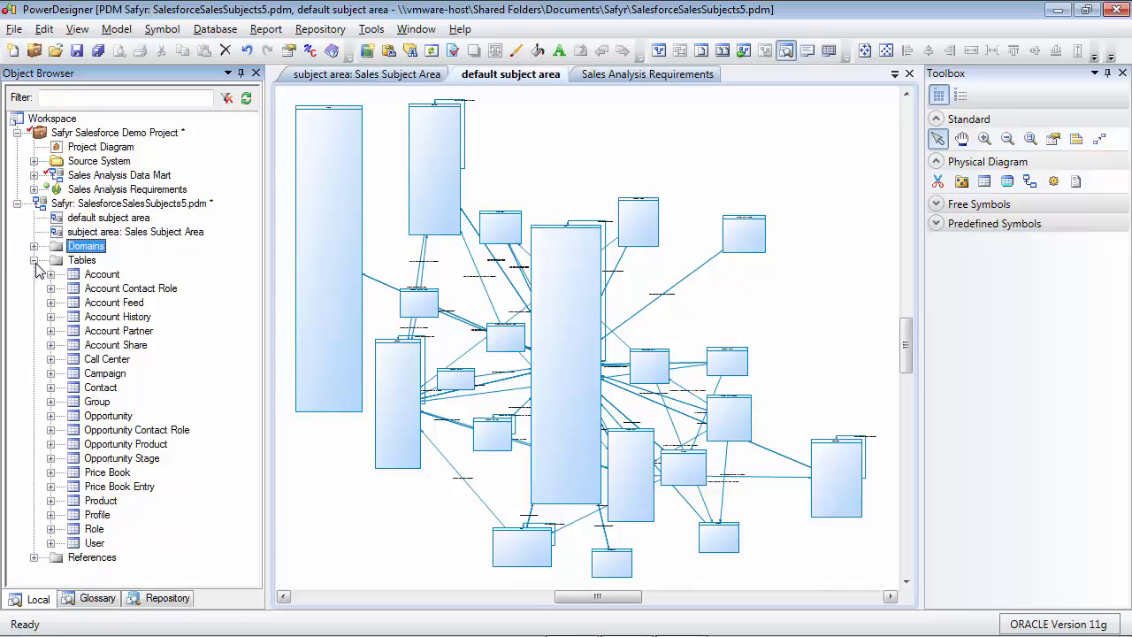
double_click(76, 445)
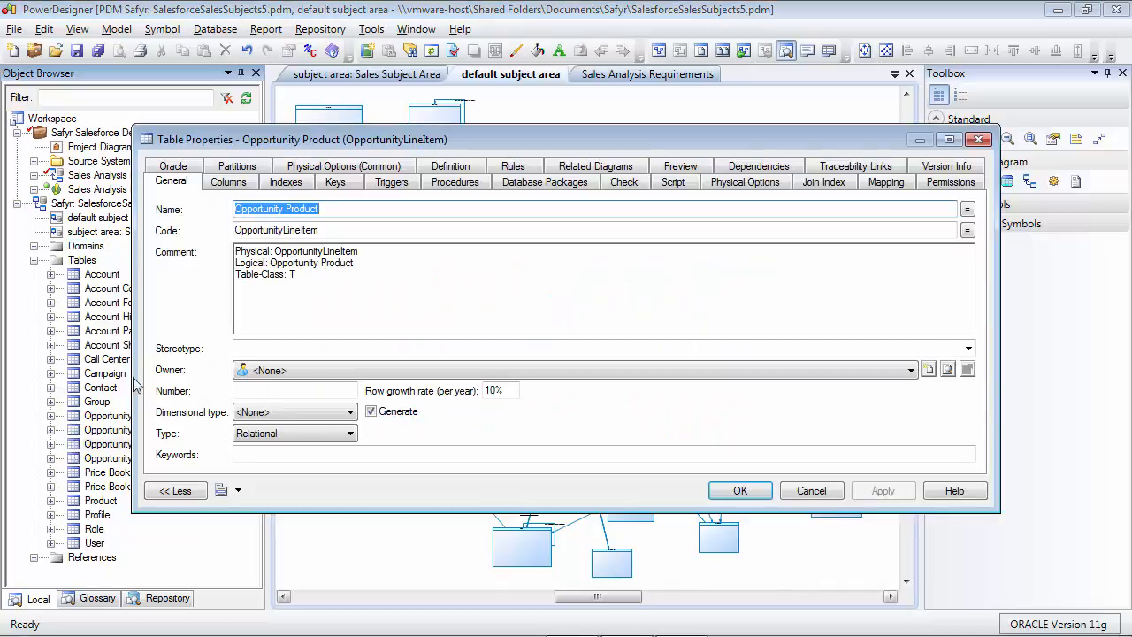
left_click(339, 214)
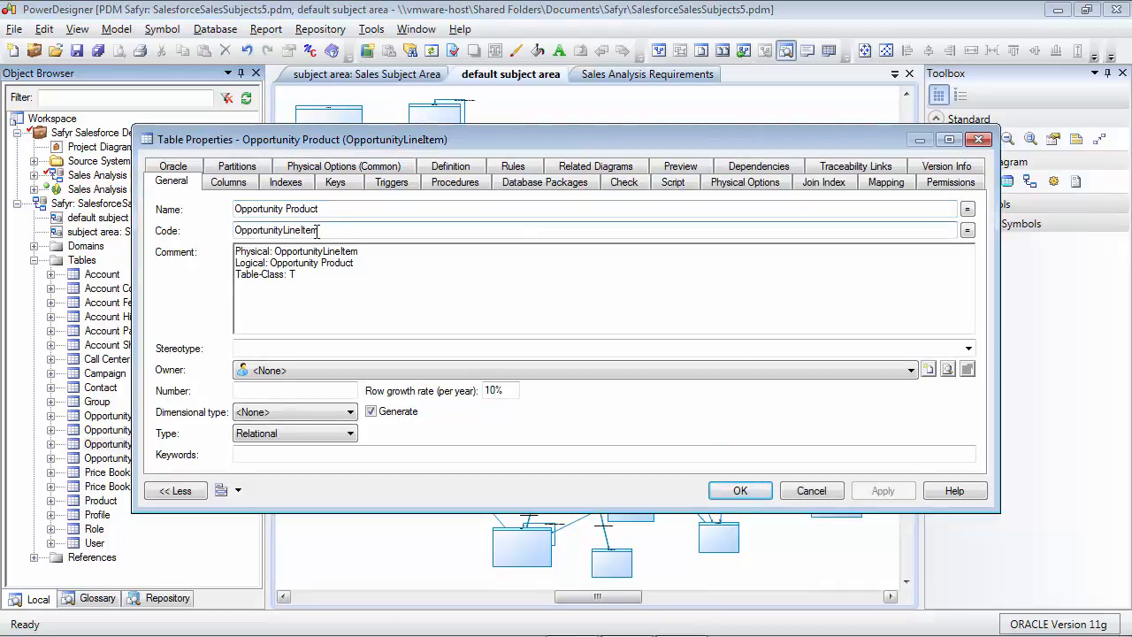
left_click_drag(325, 231, 227, 229)
left_click(320, 209)
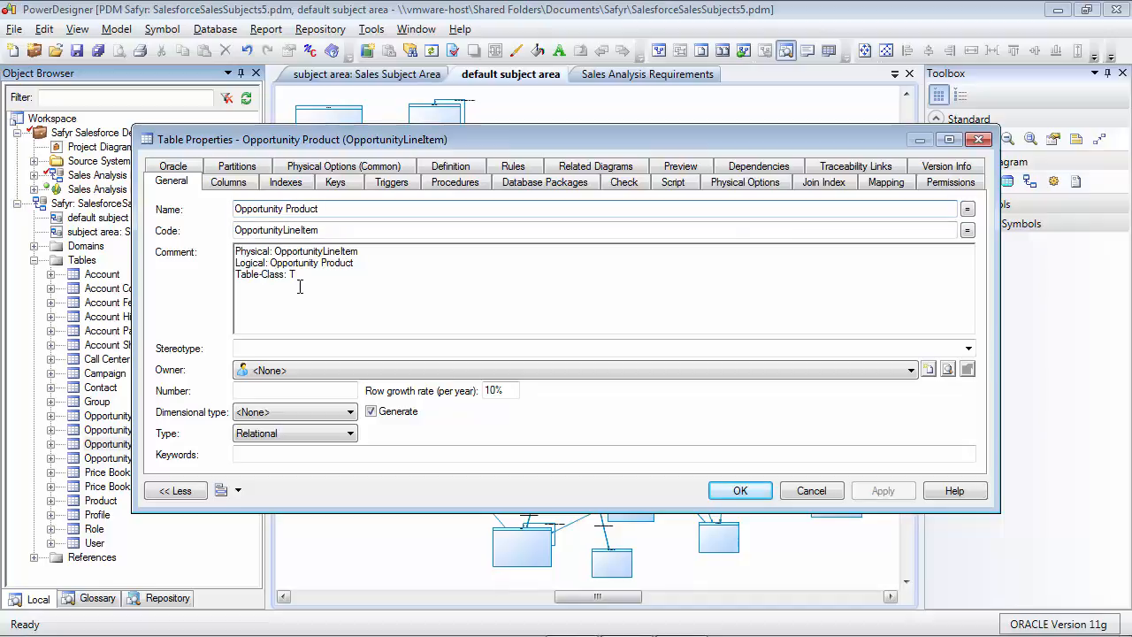
Step: Inspect the Opportunity Product table's columns, picking out Total Price, Sales Price and List Price, and close its properties
left_click(229, 181)
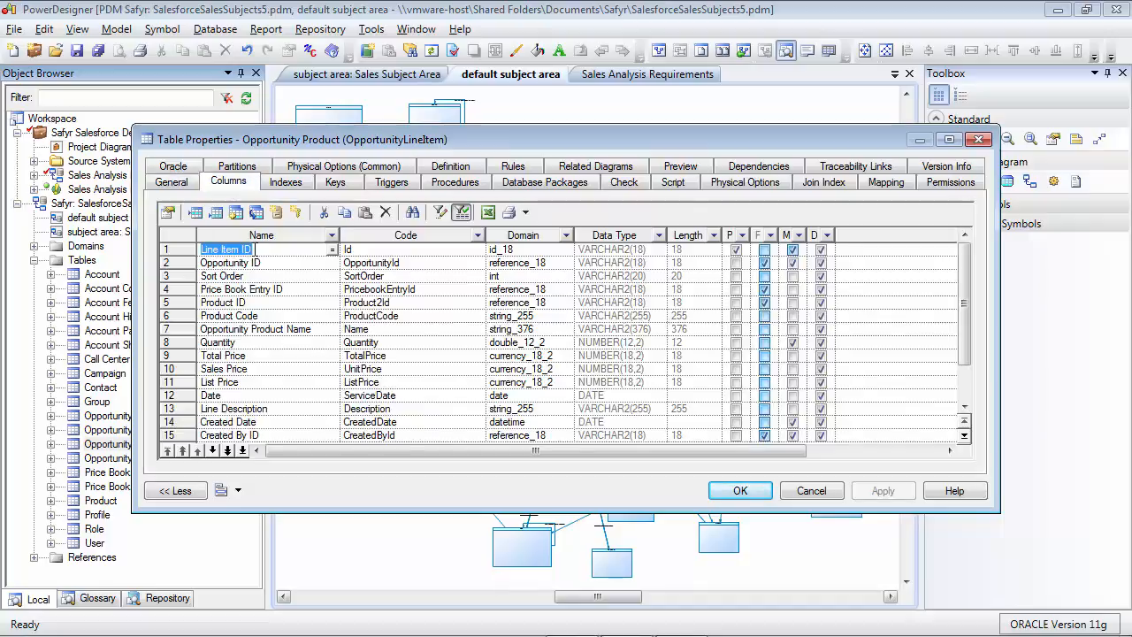
left_click(181, 354)
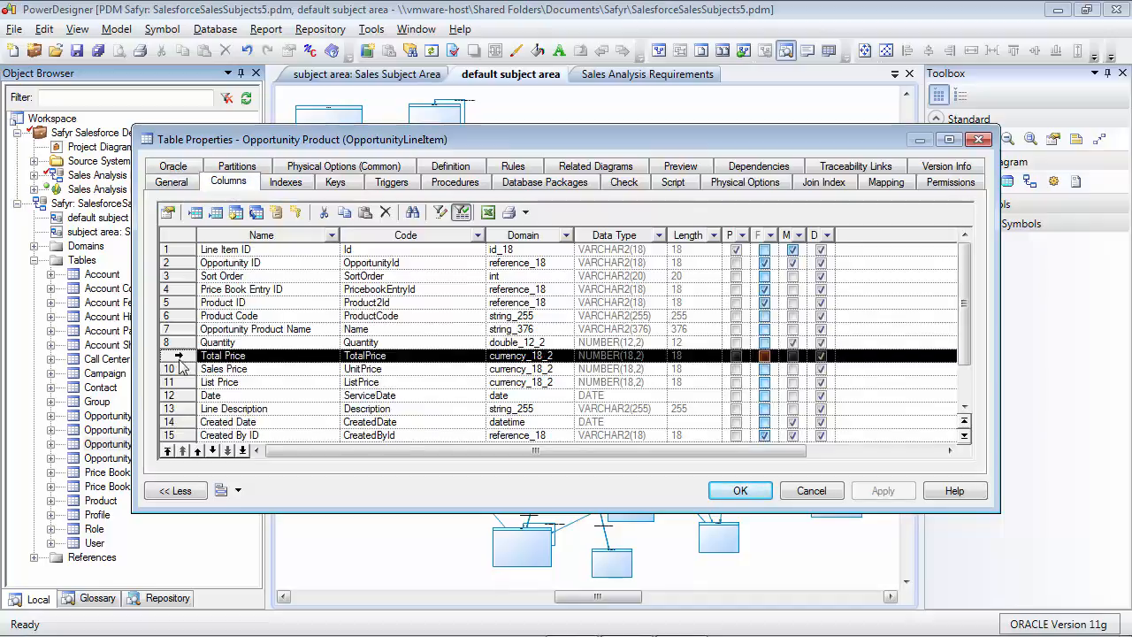
left_click(180, 369)
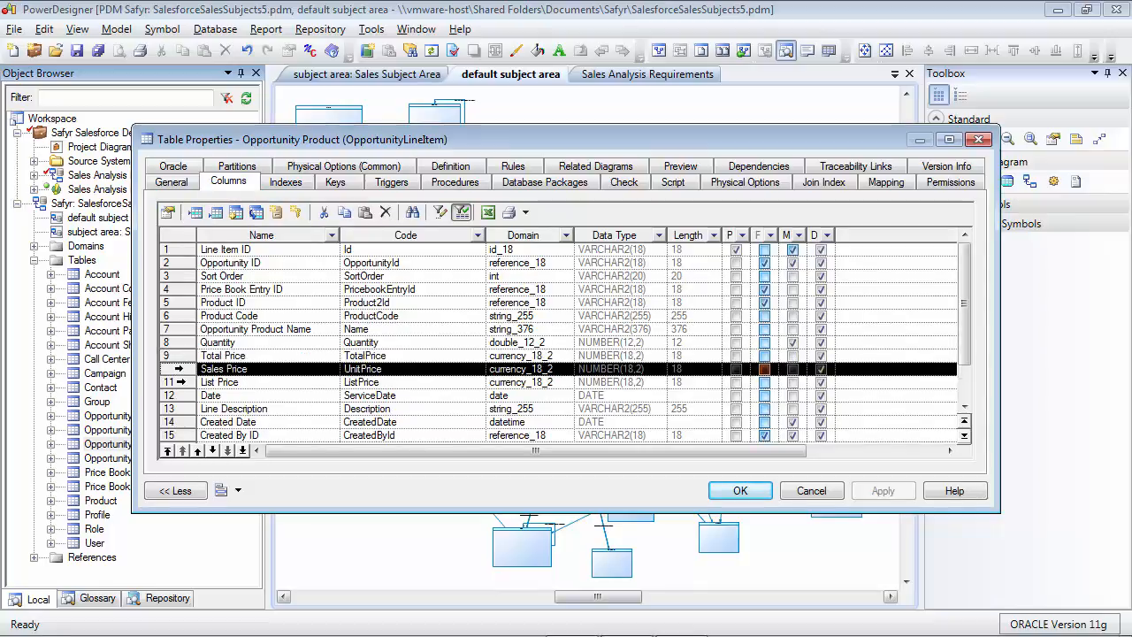
left_click(180, 382)
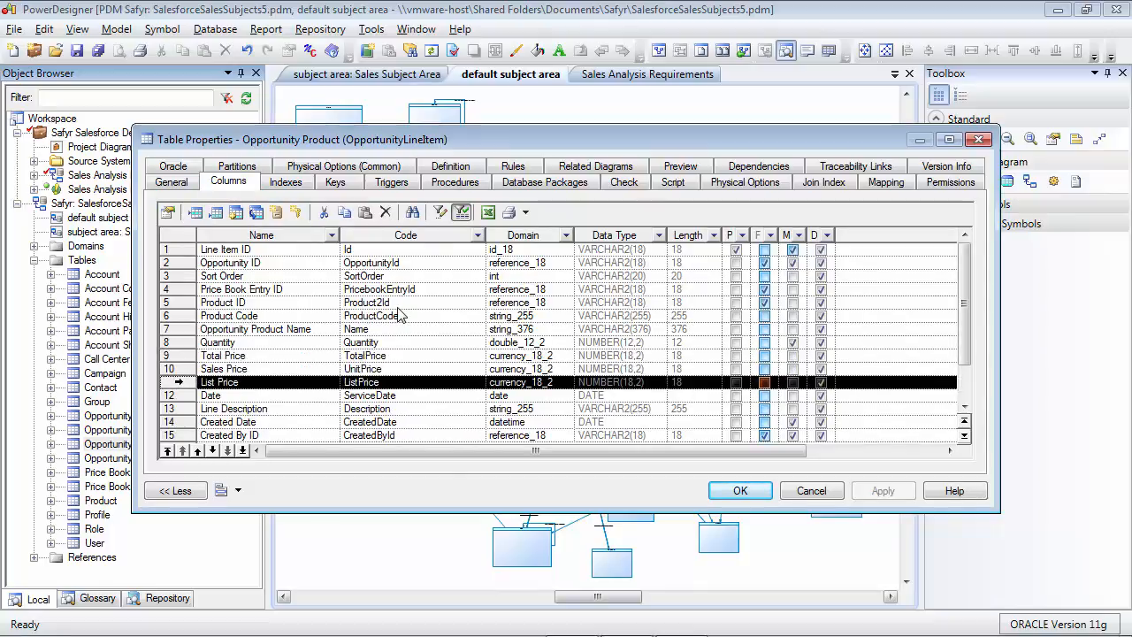
key("Escape")
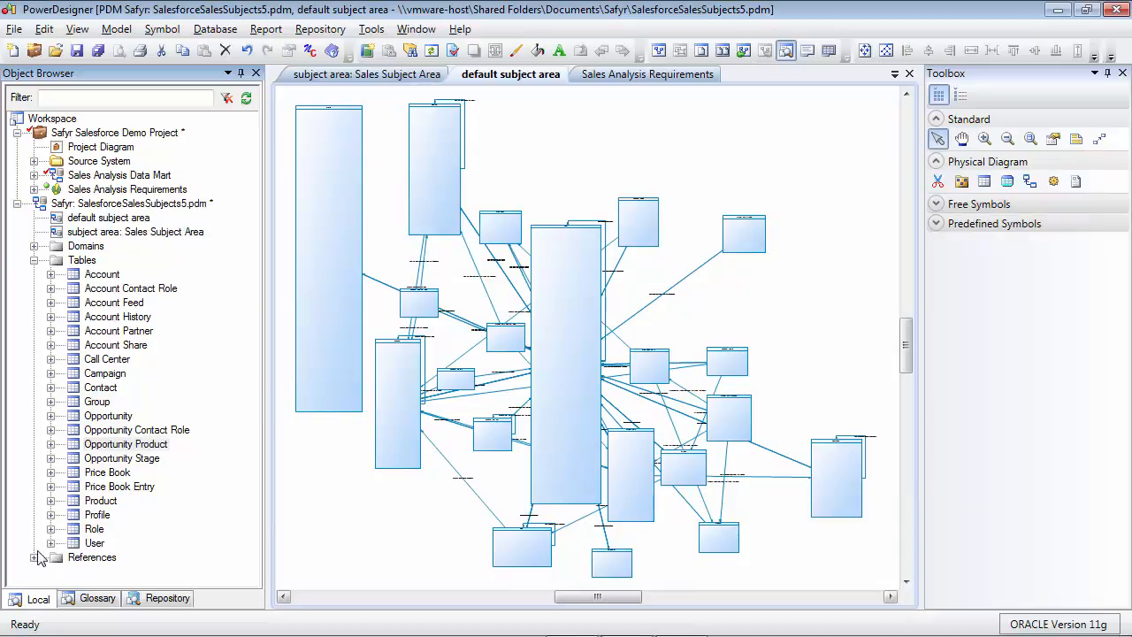
left_click(34, 261)
Step: Review the Account_to_Opportunity_R8 reference's general details, Oracle options, joins, integrity and SQL preview, then close it without changes
left_click(36, 275)
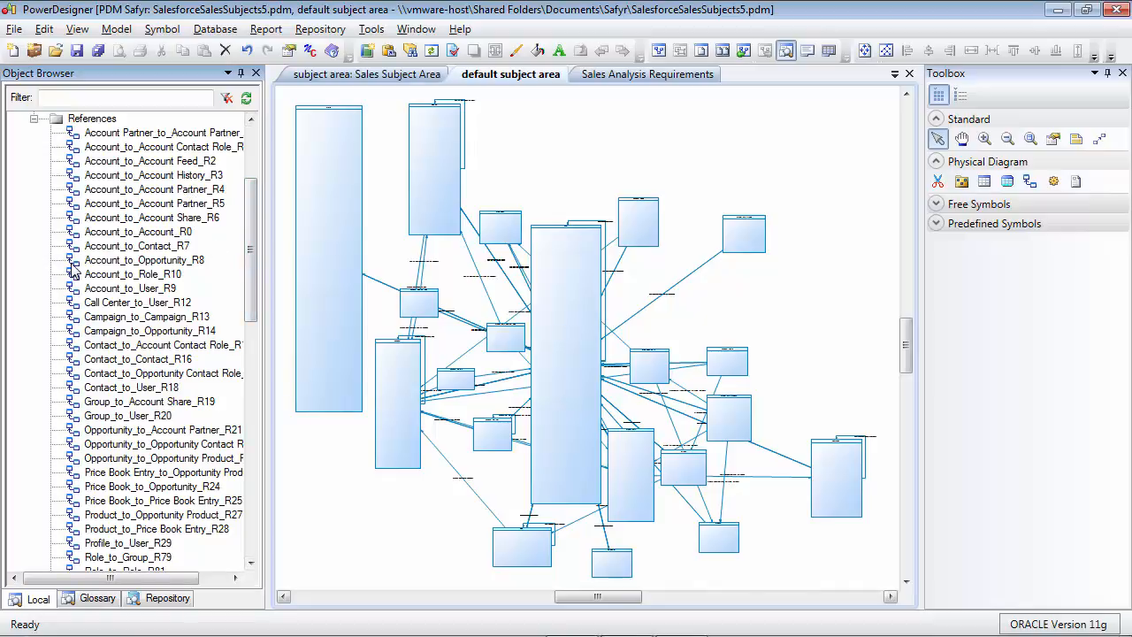
double_click(102, 260)
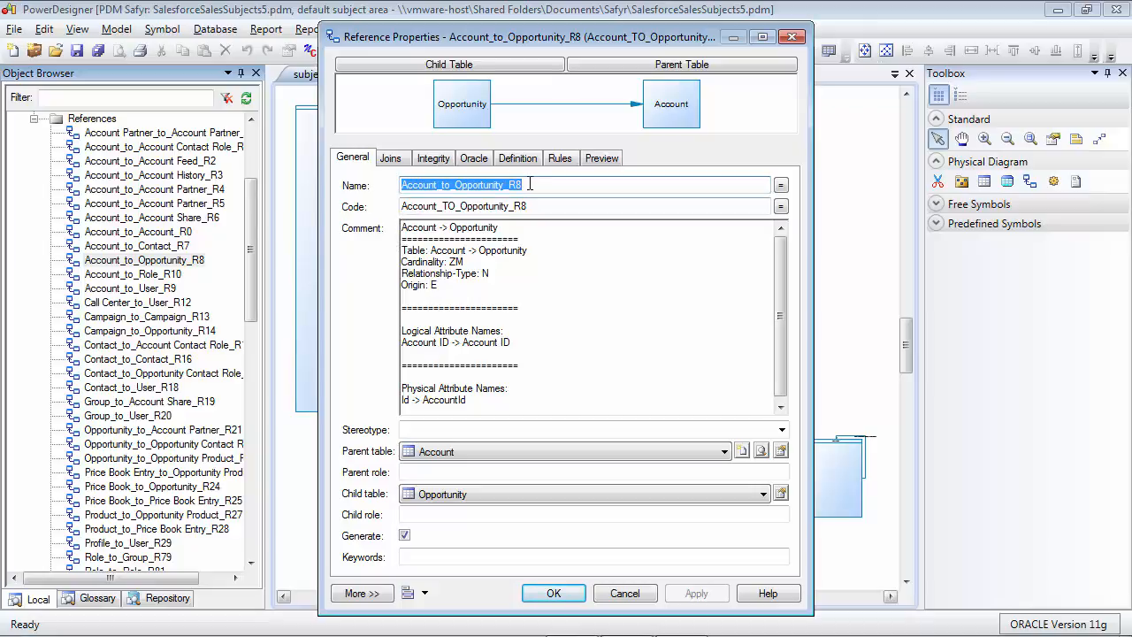
left_click(487, 292)
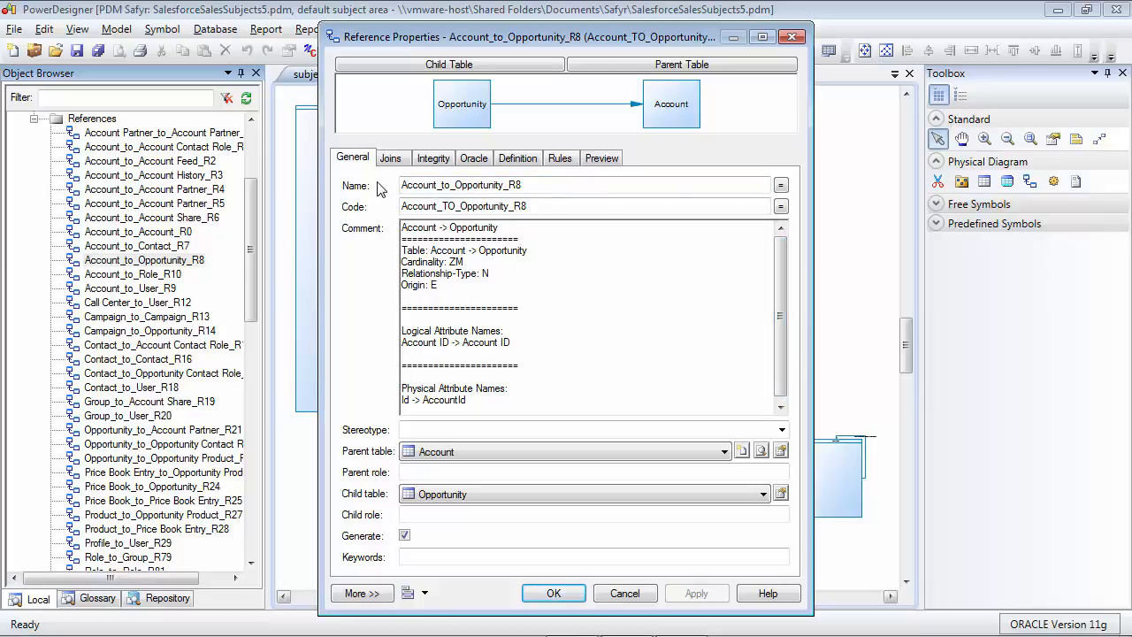
left_click(477, 164)
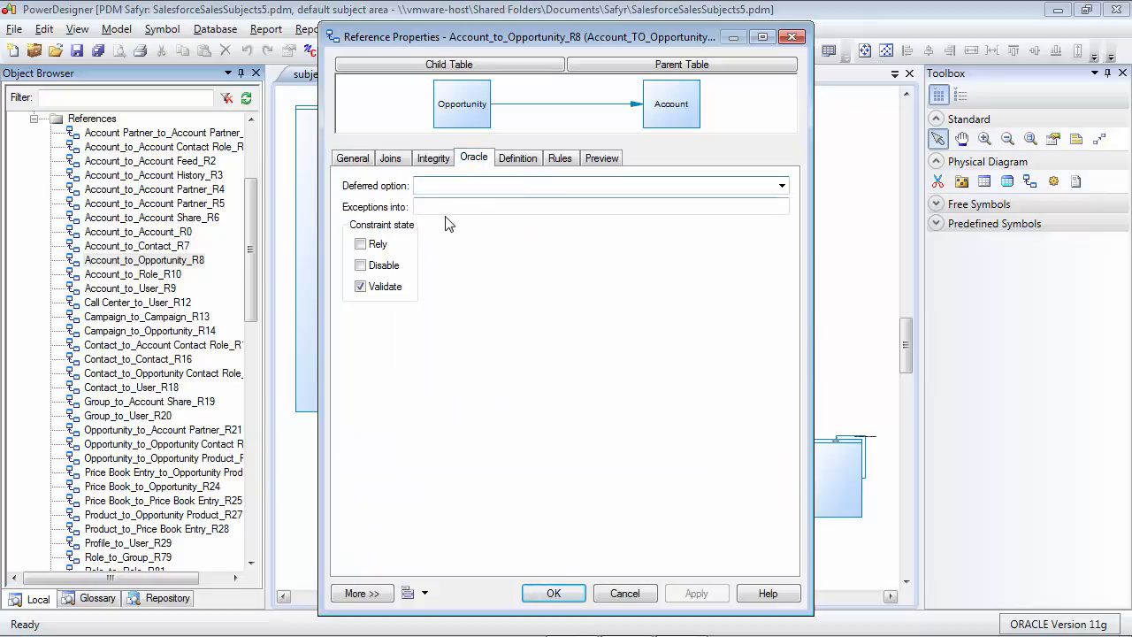
left_click(390, 164)
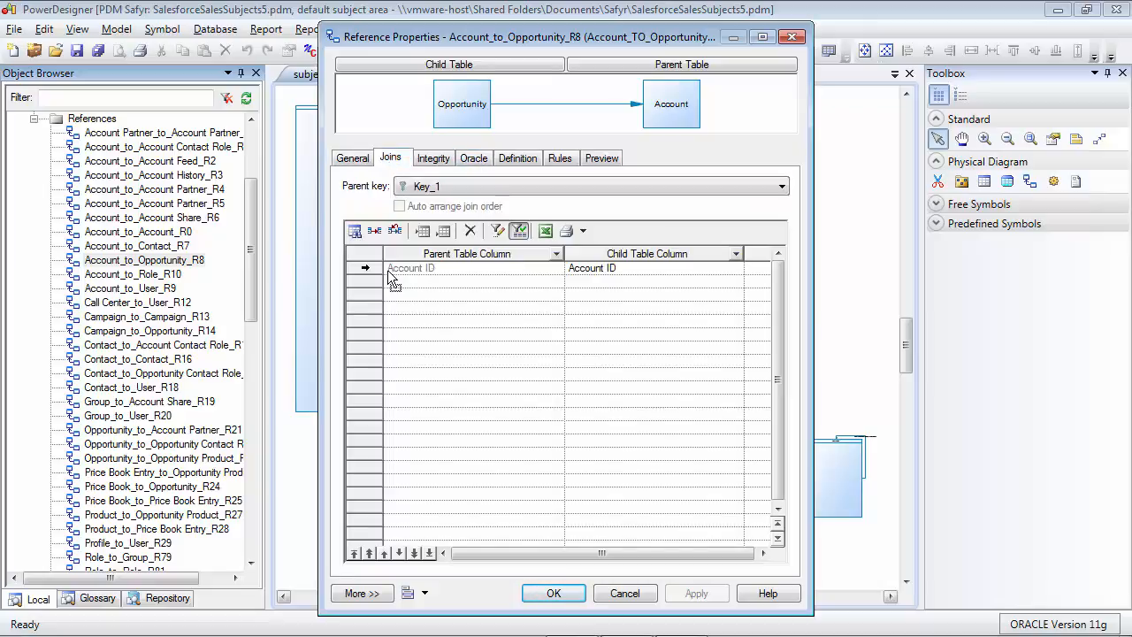
left_click(432, 158)
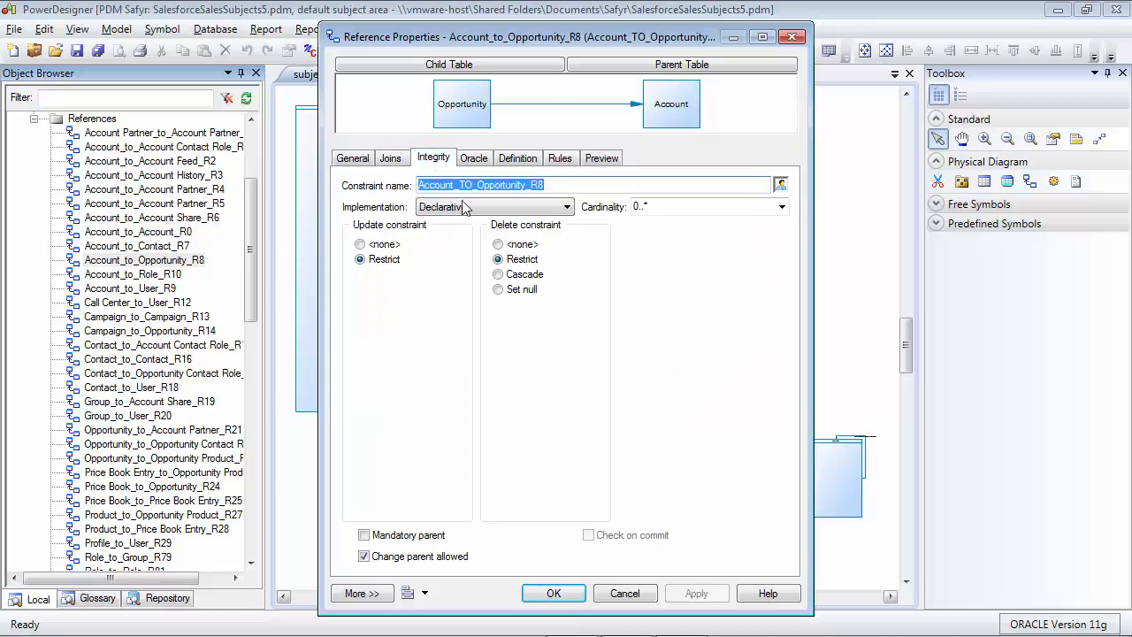
left_click(601, 158)
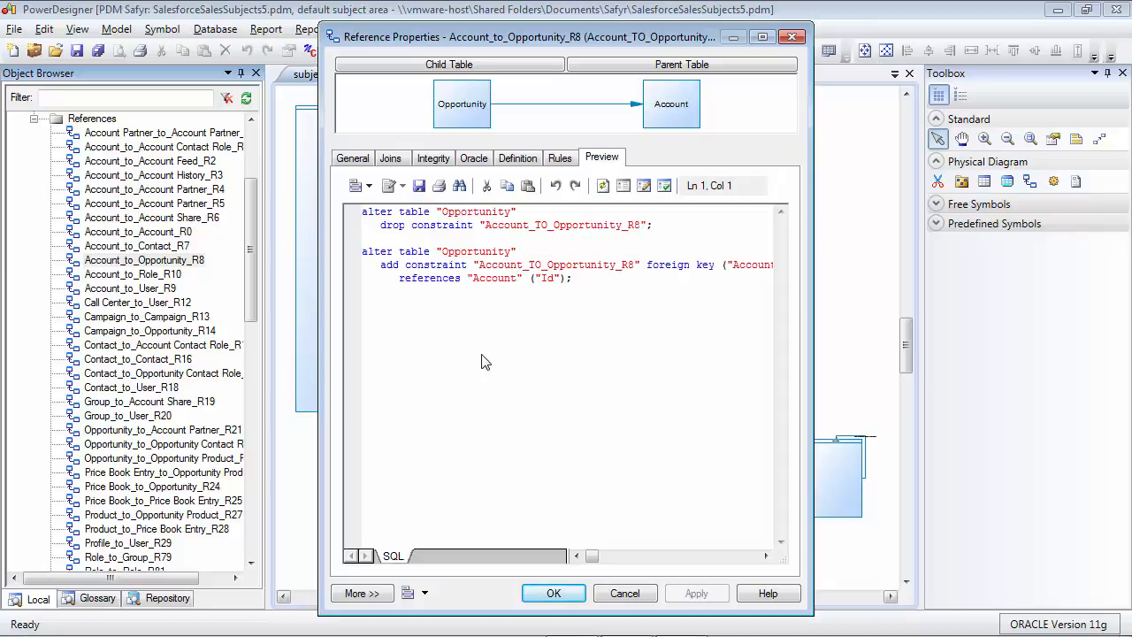
left_click(642, 596)
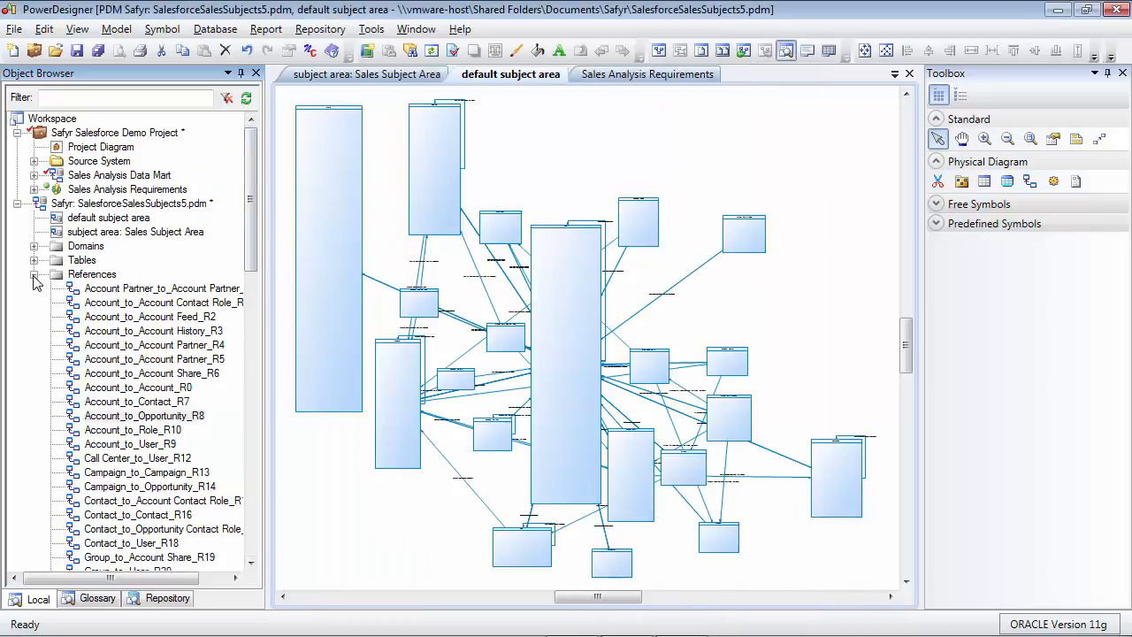
left_click(34, 275)
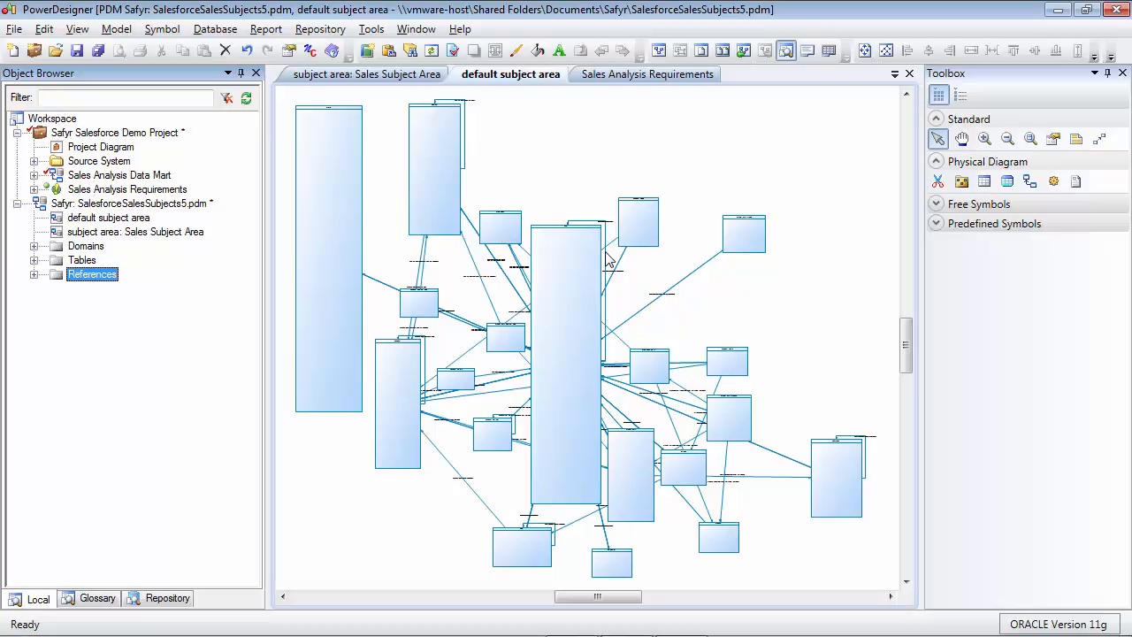
Step: Examine the User and Account Feed tables up close in the default subject area diagram, then return to the full diagram
left_click(985, 139)
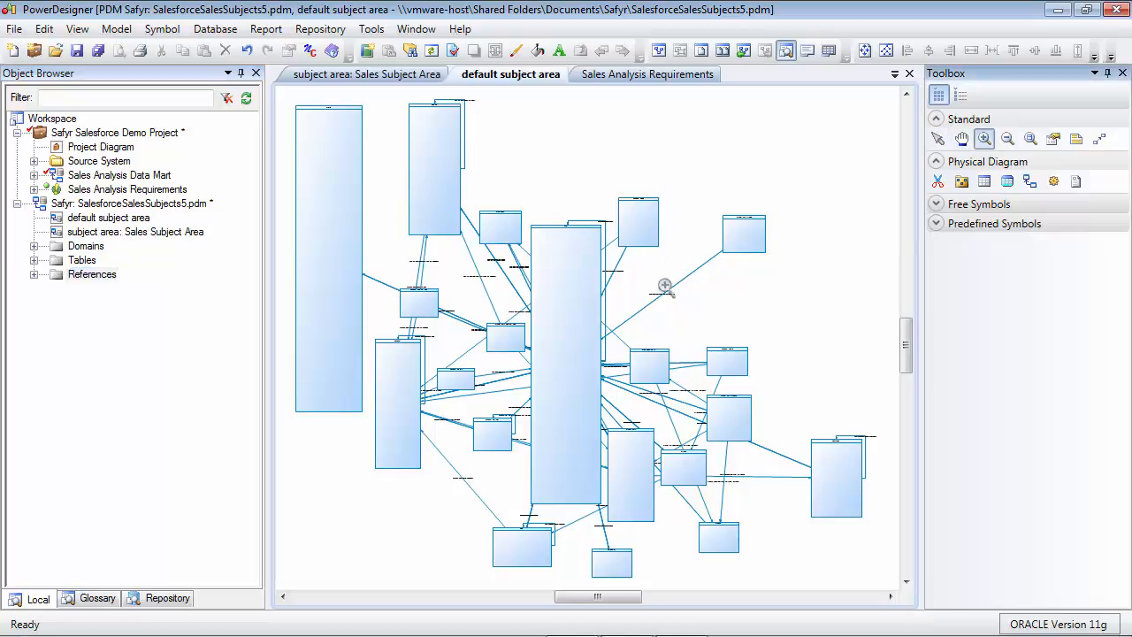
left_click_drag(671, 190, 542, 314)
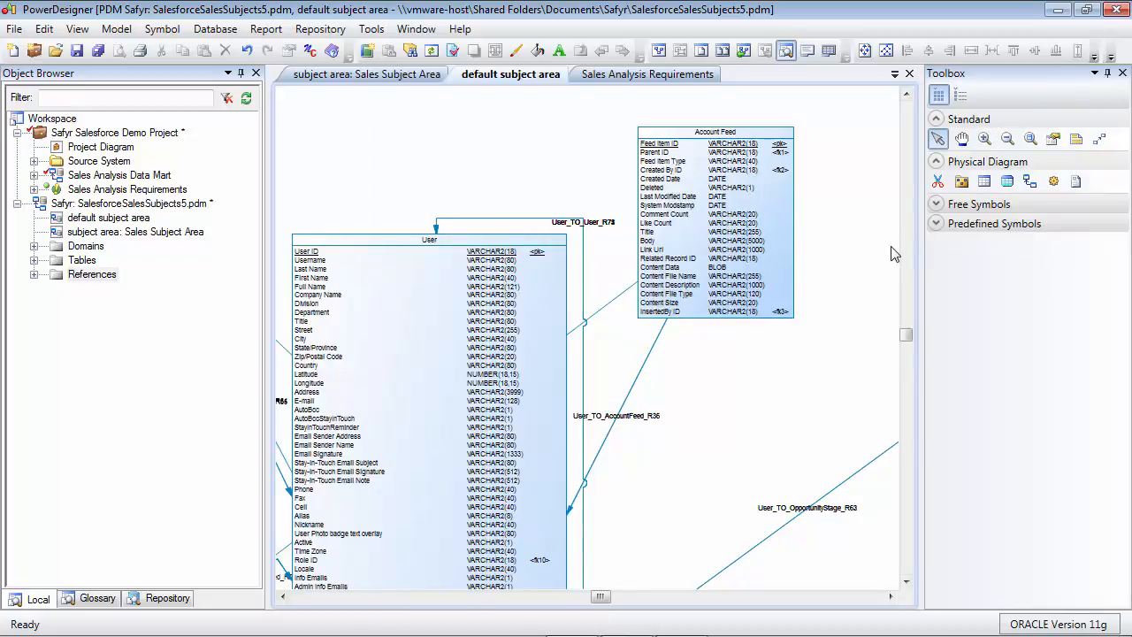
left_click(961, 141)
double_click(961, 141)
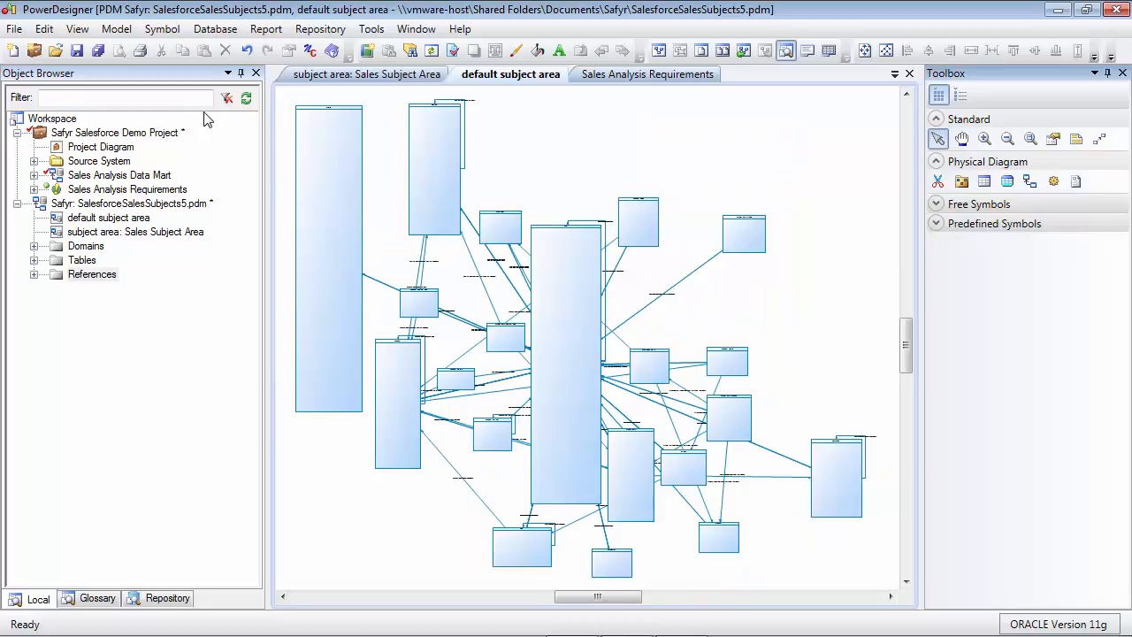
Step: Auto-layout all symbols of the default subject area diagram in the Hierarchical style with Right to Left orientation and show the whole diagram
left_click(162, 29)
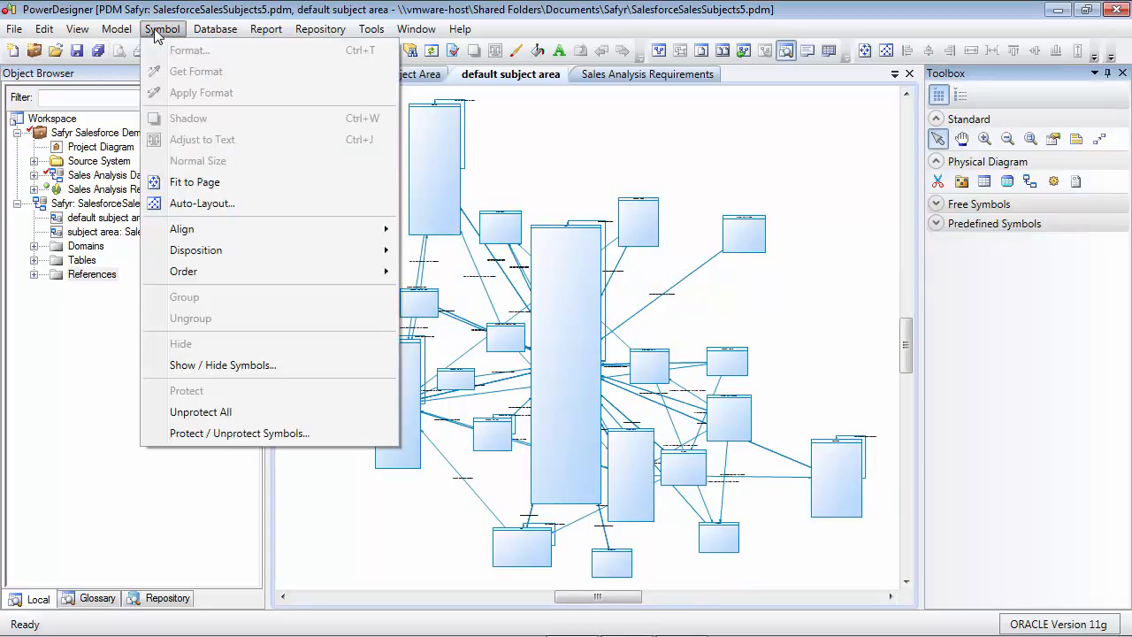
left_click(182, 207)
left_click(478, 322)
left_click(481, 374)
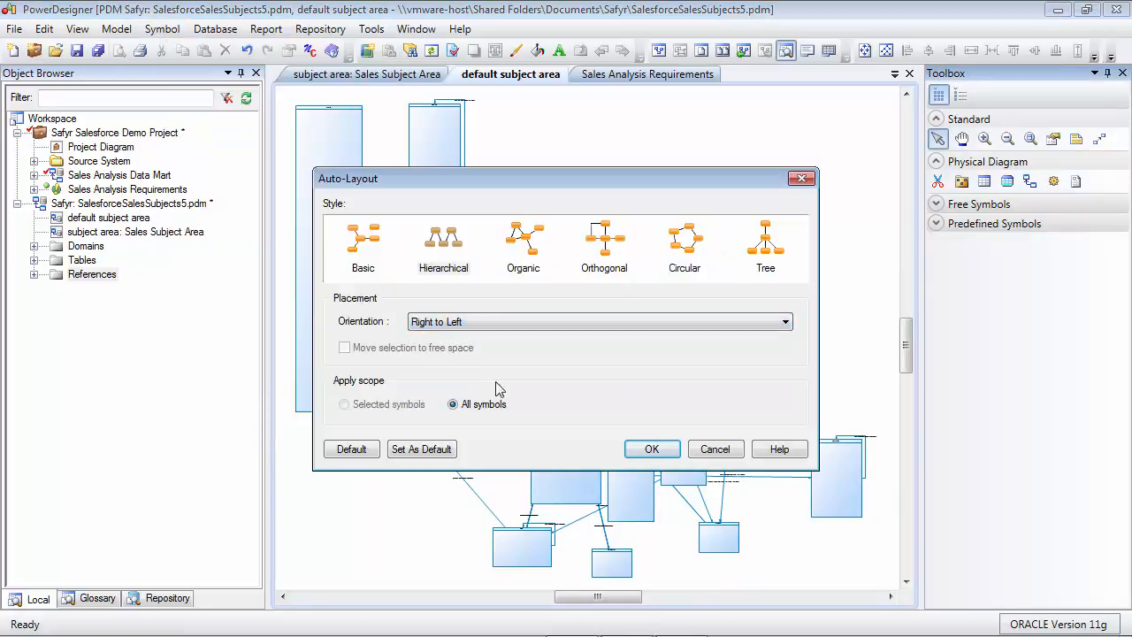
left_click(630, 449)
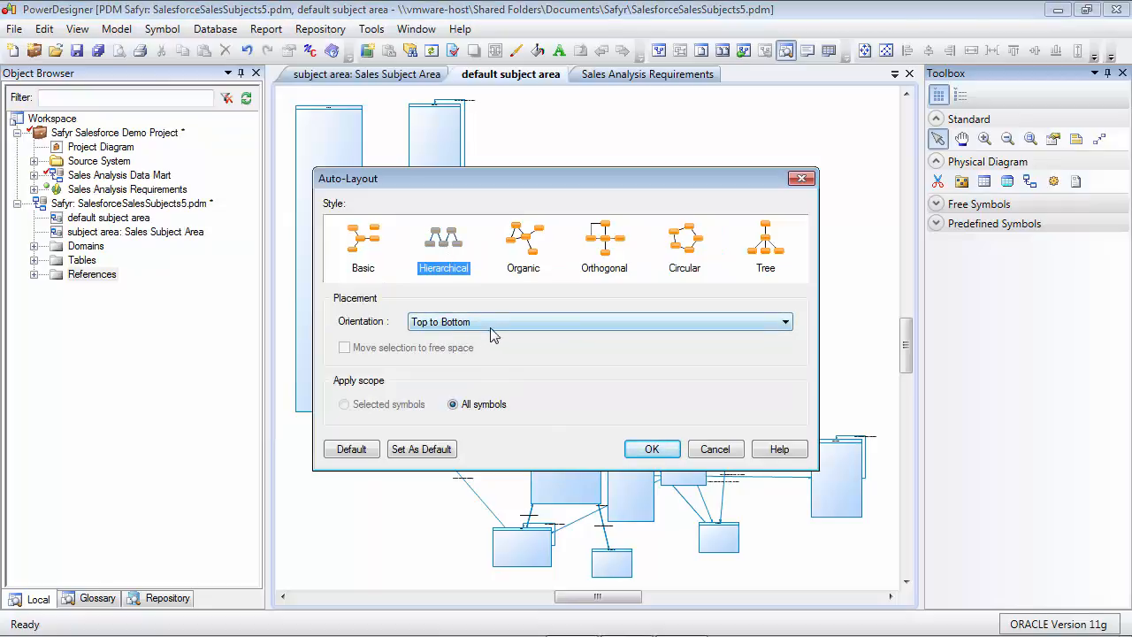
left_click(491, 327)
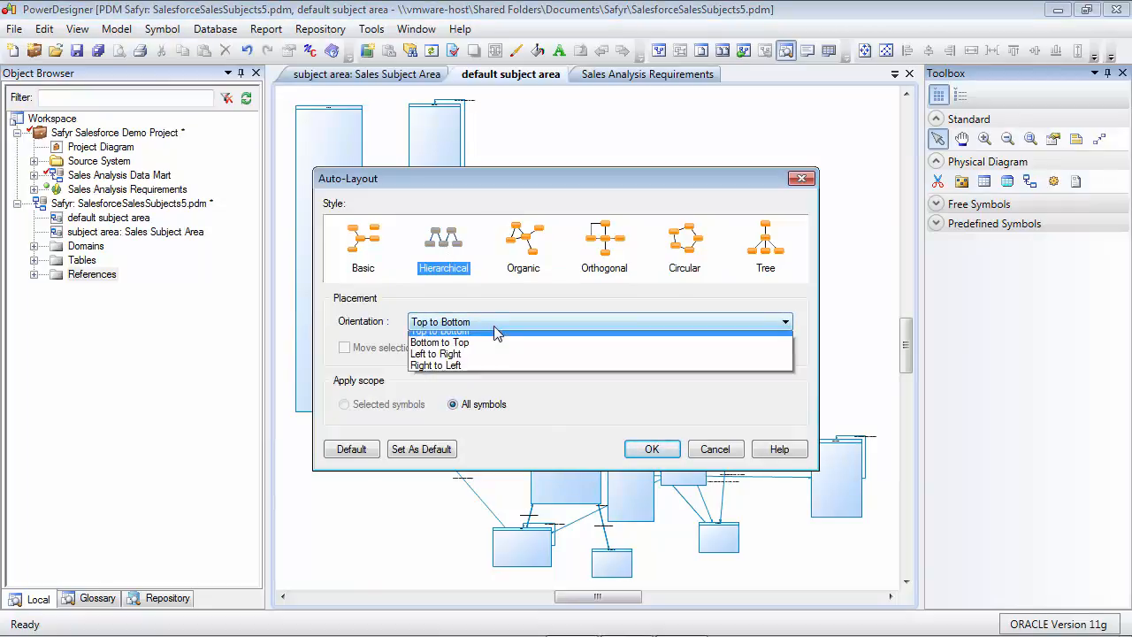
left_click(480, 374)
left_click(630, 448)
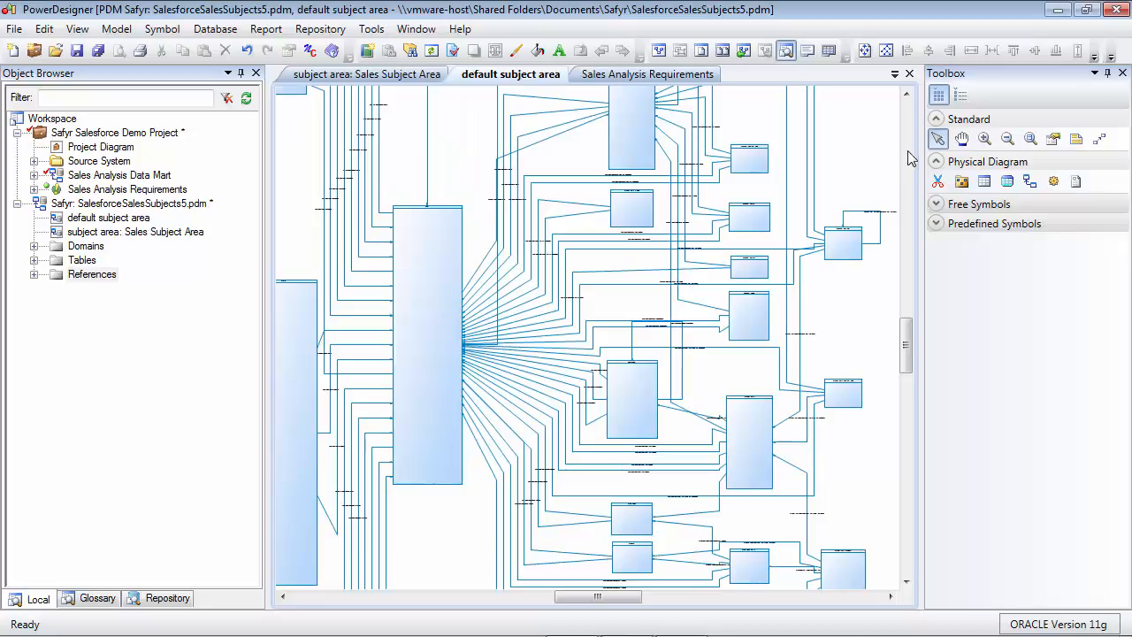
left_click(963, 142)
double_click(962, 140)
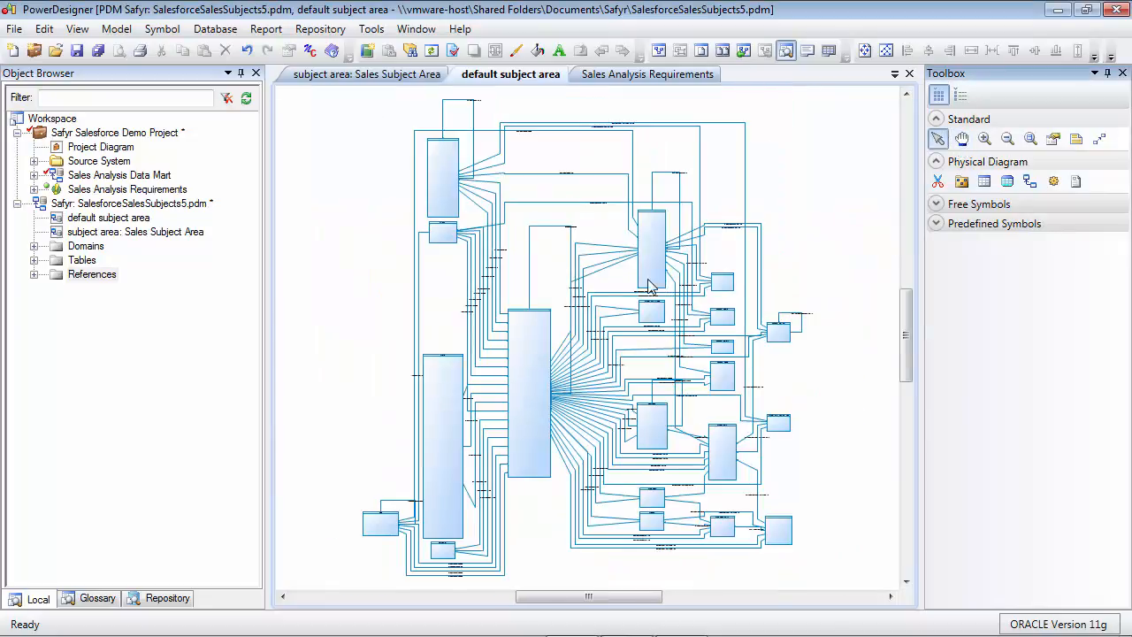
Step: Examine the User and Opportunity Stage tables and their reference lines up close in the default subject area diagram
right_click(768, 229)
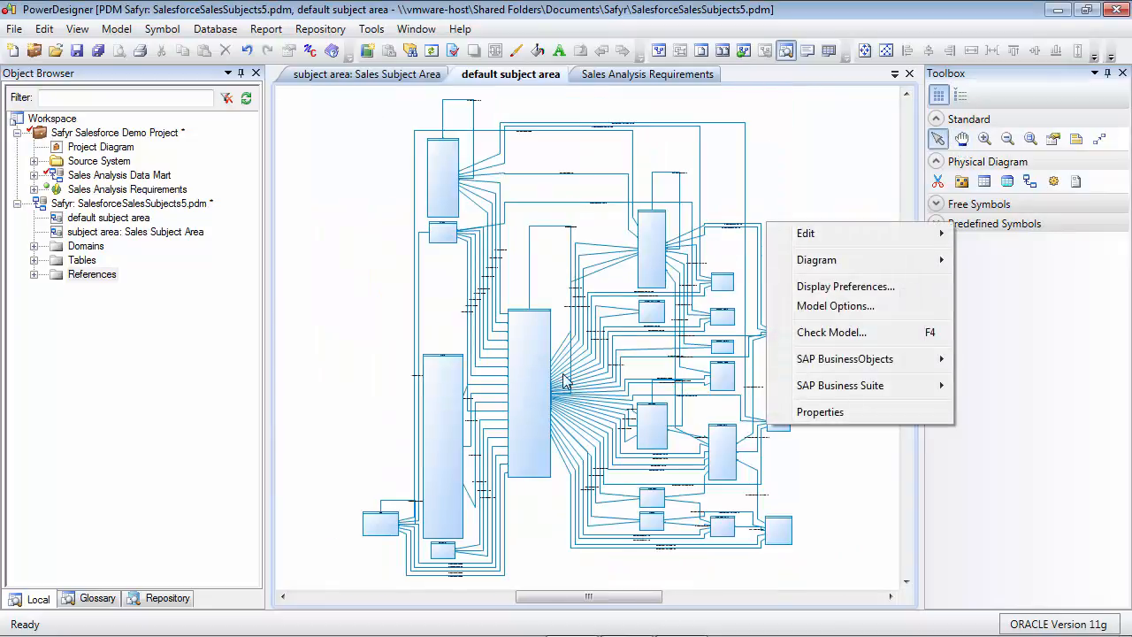
left_click(528, 382)
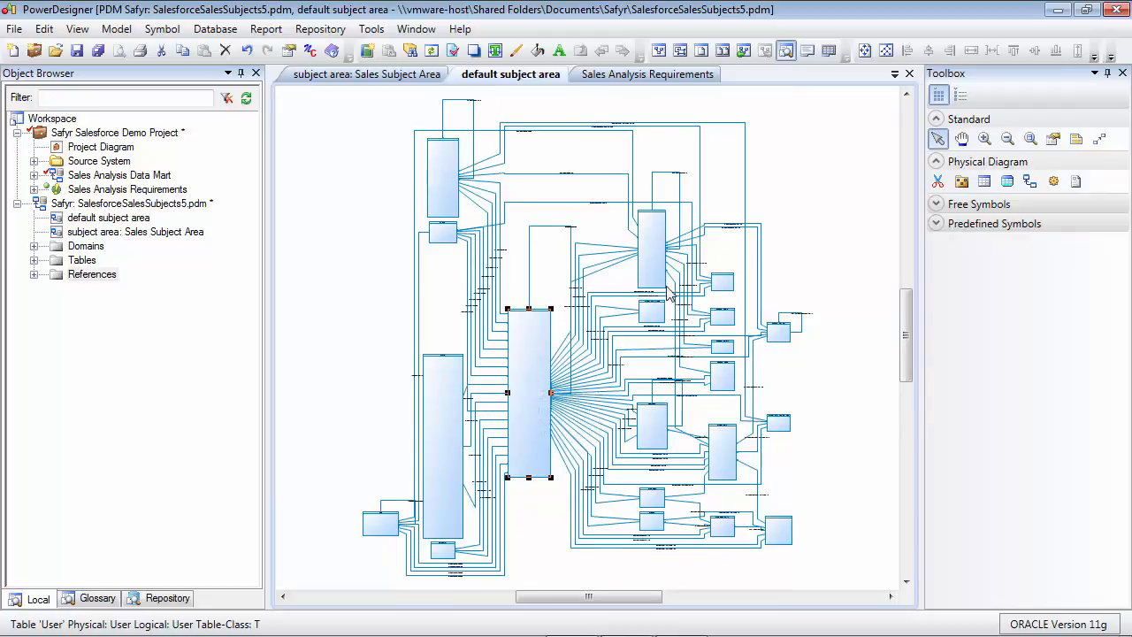
left_click(984, 139)
left_click_drag(473, 276, 694, 509)
left_click_drag(361, 130, 550, 262)
left_click(890, 597)
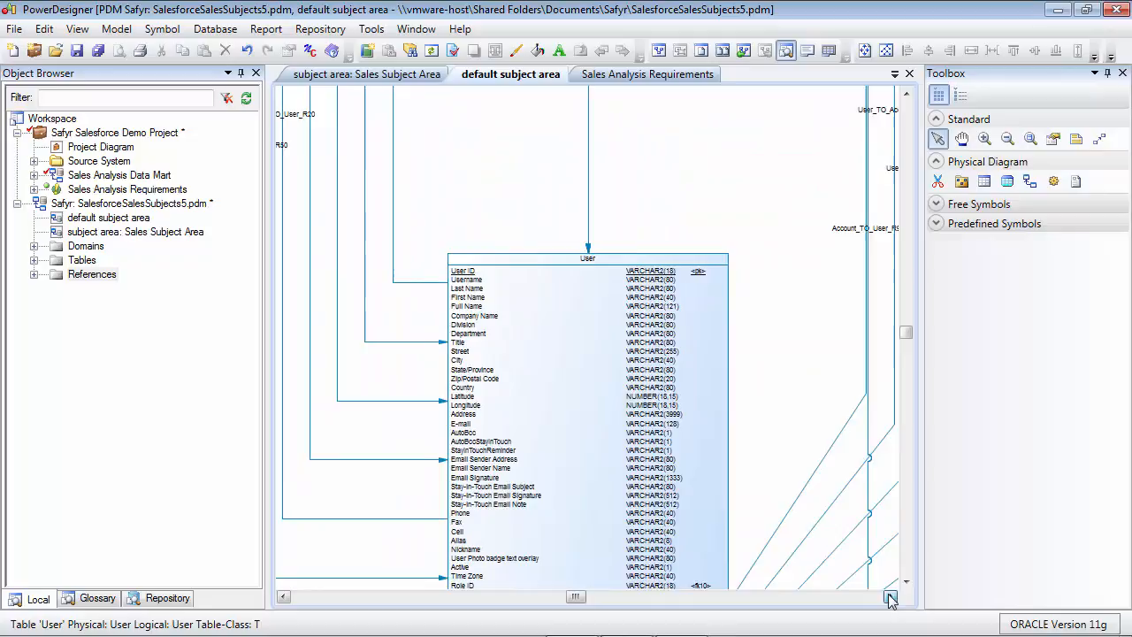
left_click_drag(890, 597, 890, 597)
scroll(743, 381, "down", 5)
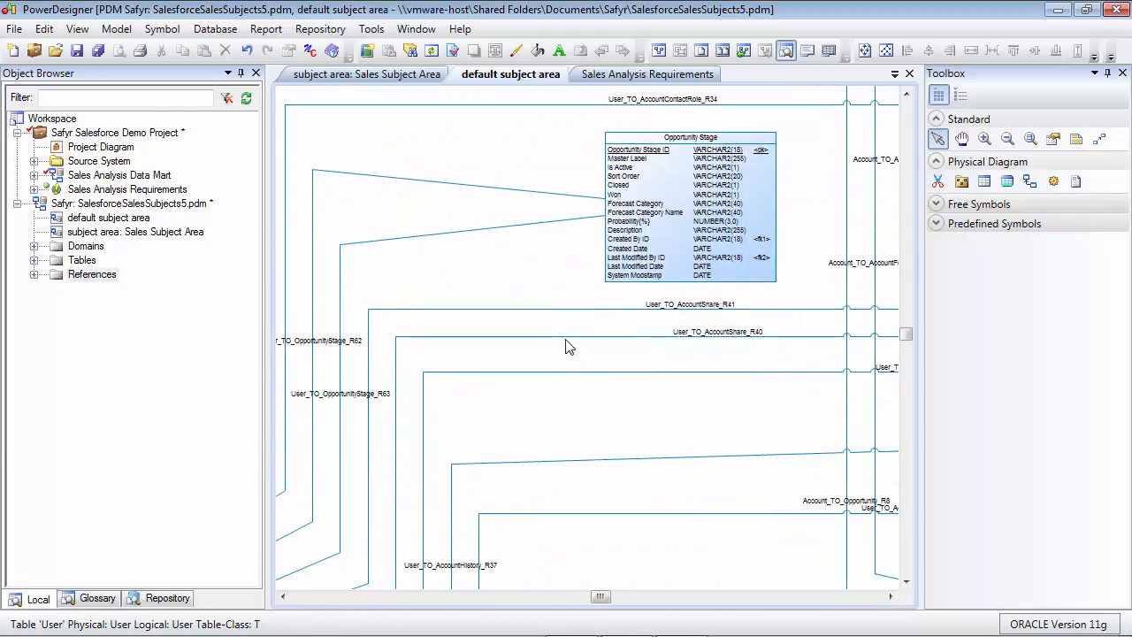
Step: Open the Sales Subject Area diagram of SalesforceSalesSubjects5.pdm and auto-layout all symbols in the Hierarchical style with Right to Left orientation
double_click(56, 230)
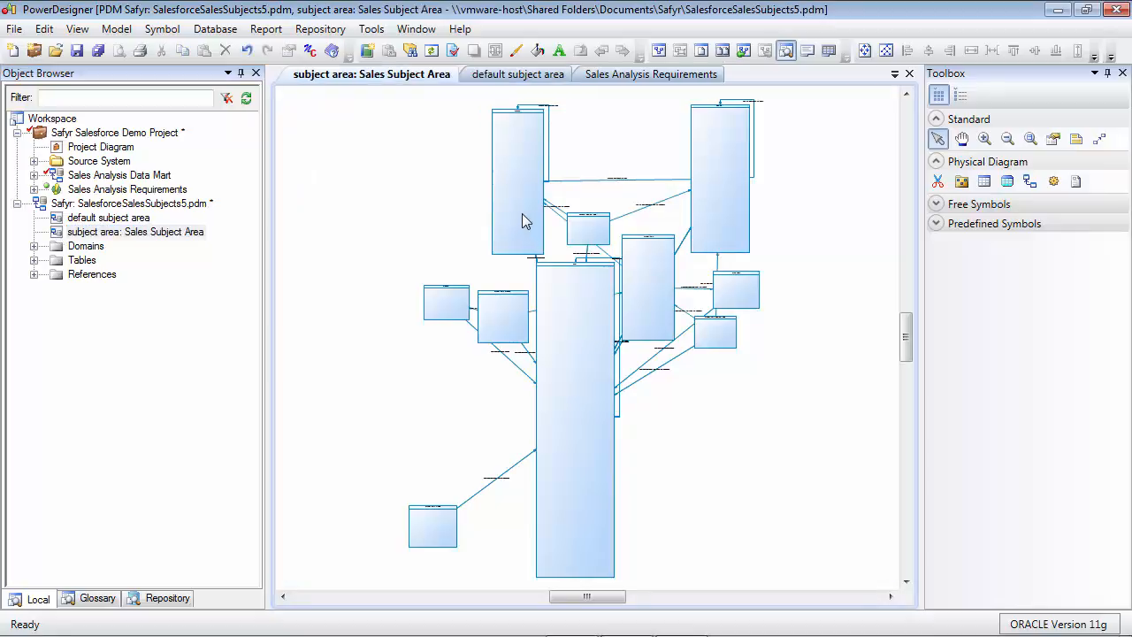
left_click(162, 28)
left_click(201, 202)
left_click(501, 324)
left_click(443, 372)
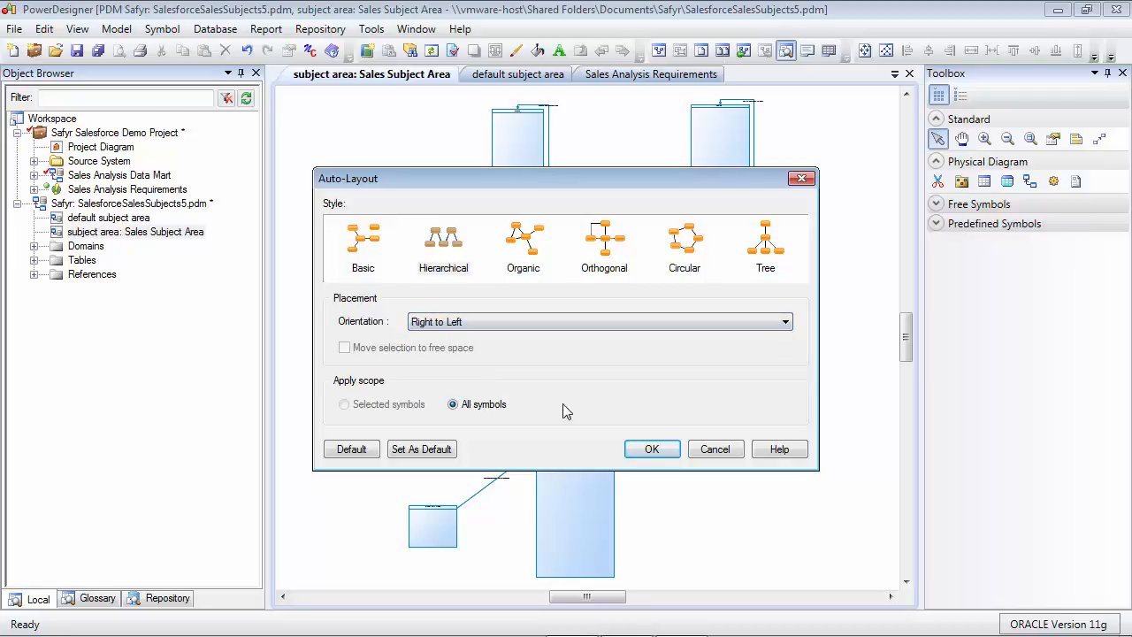
left_click(647, 376)
Step: Examine the Opportunity table's columns and its neighbouring references up close in the rearranged Sales Subject Area diagram
left_click(984, 139)
left_click_drag(695, 334, 779, 469)
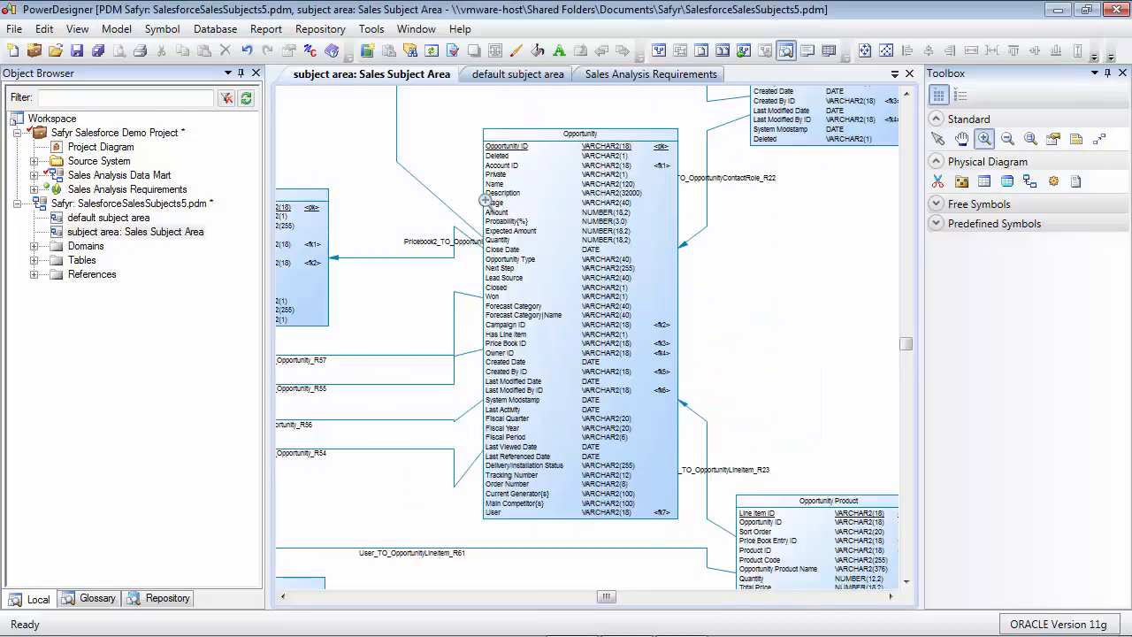
right_click(520, 523)
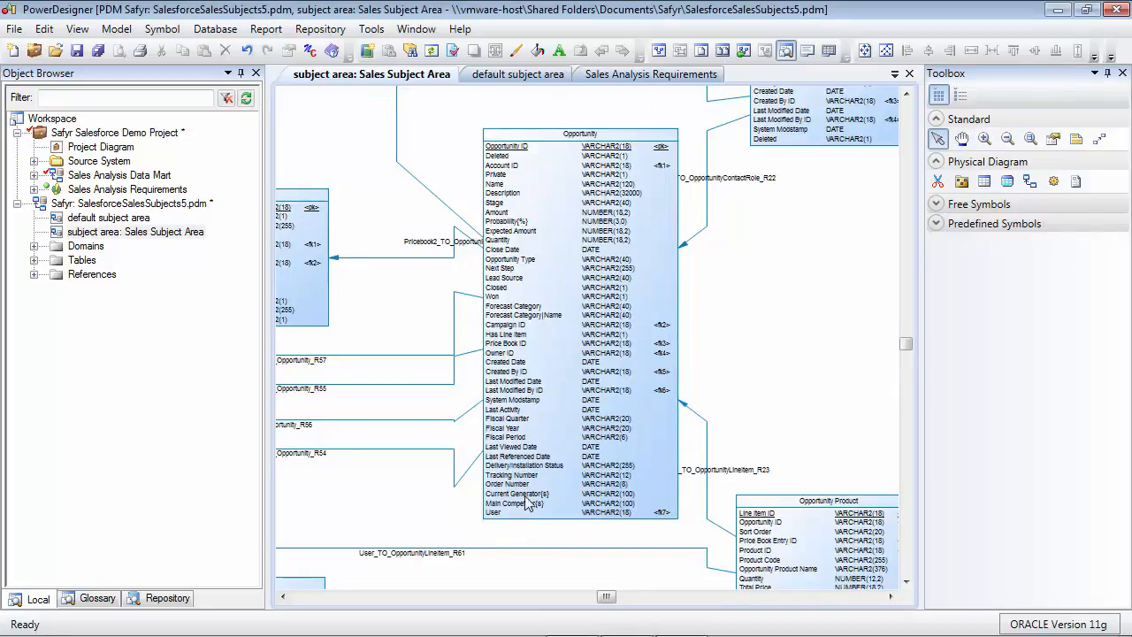
left_click(521, 391)
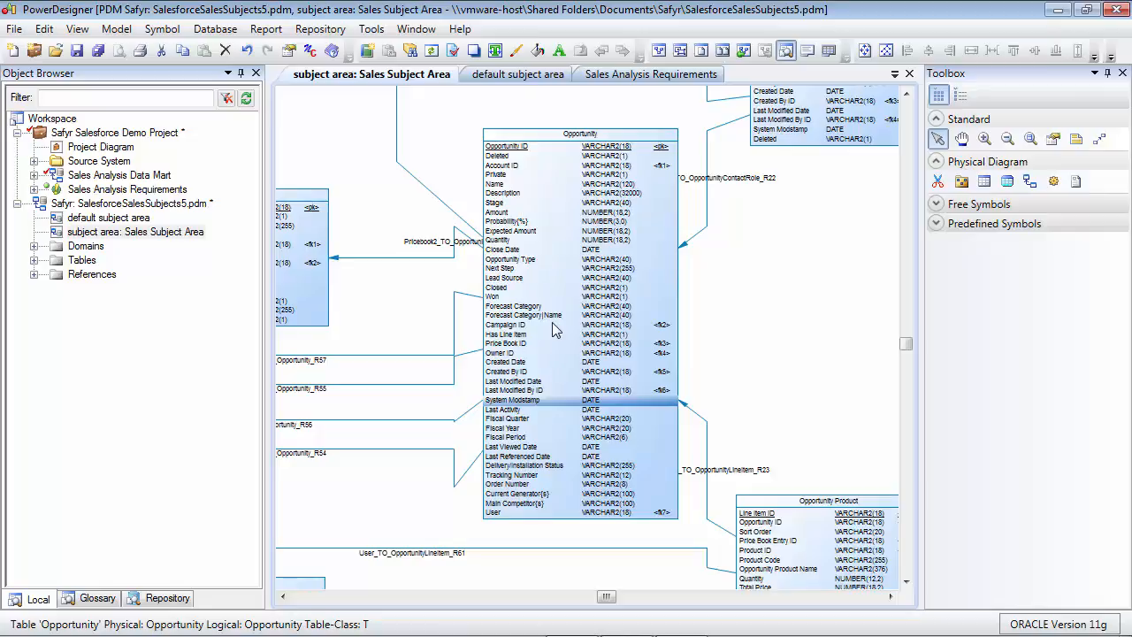
left_click(727, 322)
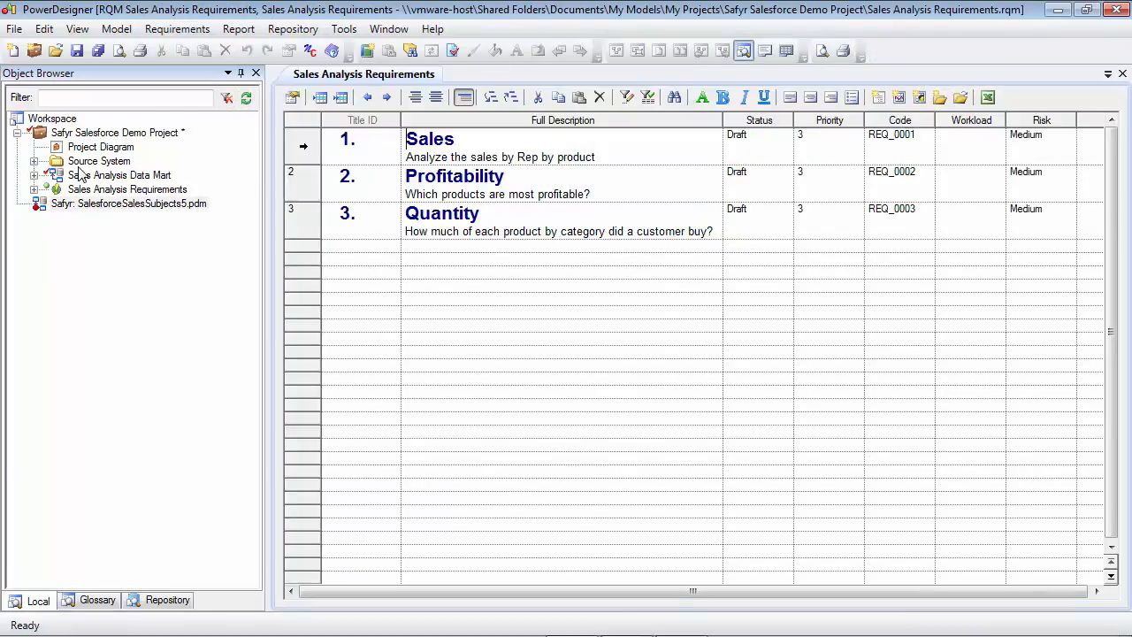
Step: Open the Overall View and Sales Subject Area diagrams of the SalesforceSalesSubjectsDemo source model and examine the Product, Price Book, Account and Opportunity Product tables
left_click(34, 161)
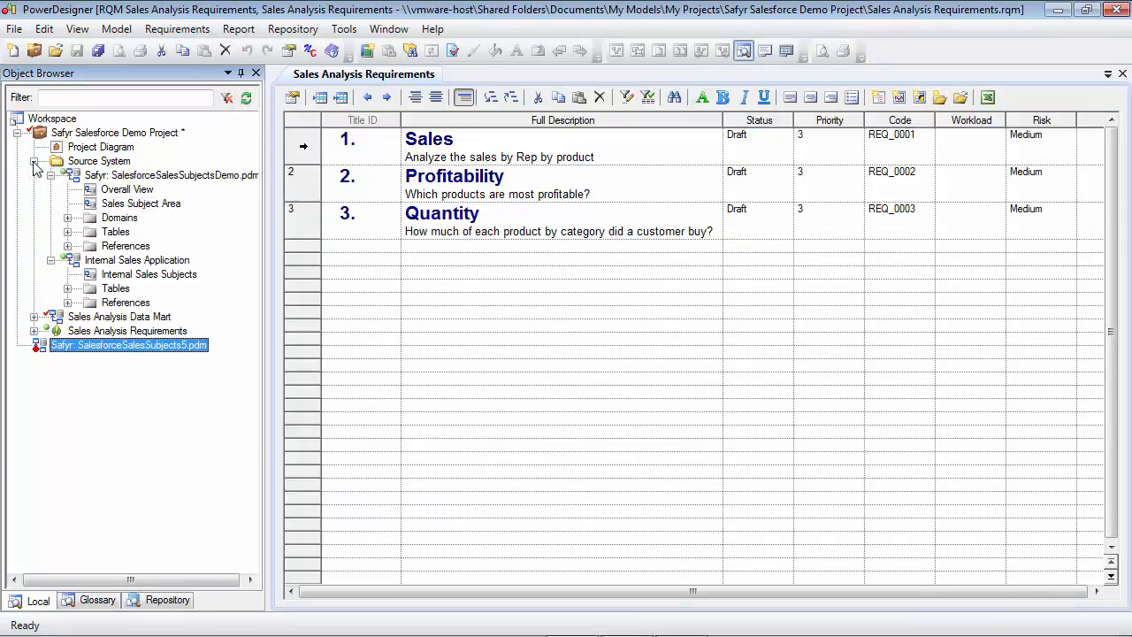
double_click(91, 193)
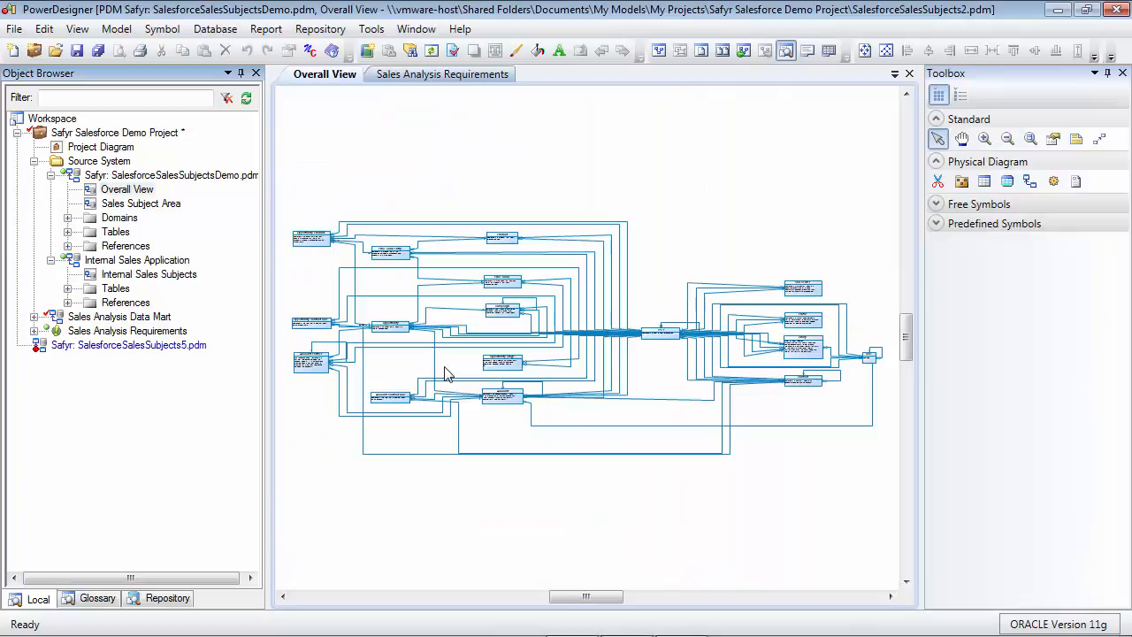
double_click(92, 207)
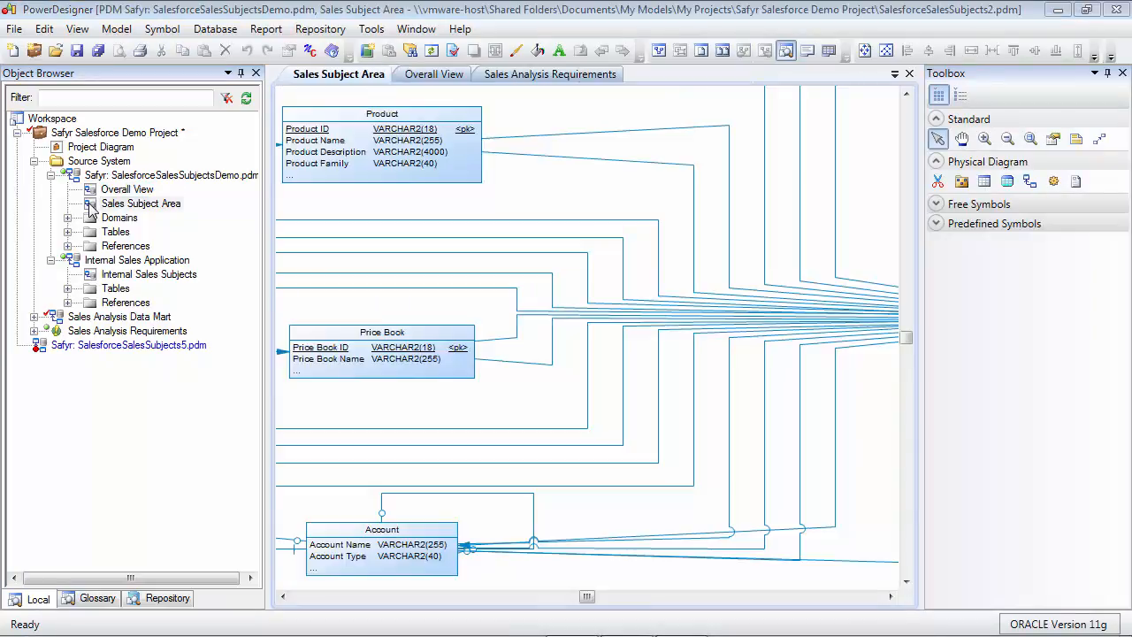
key("F8")
left_click(984, 140)
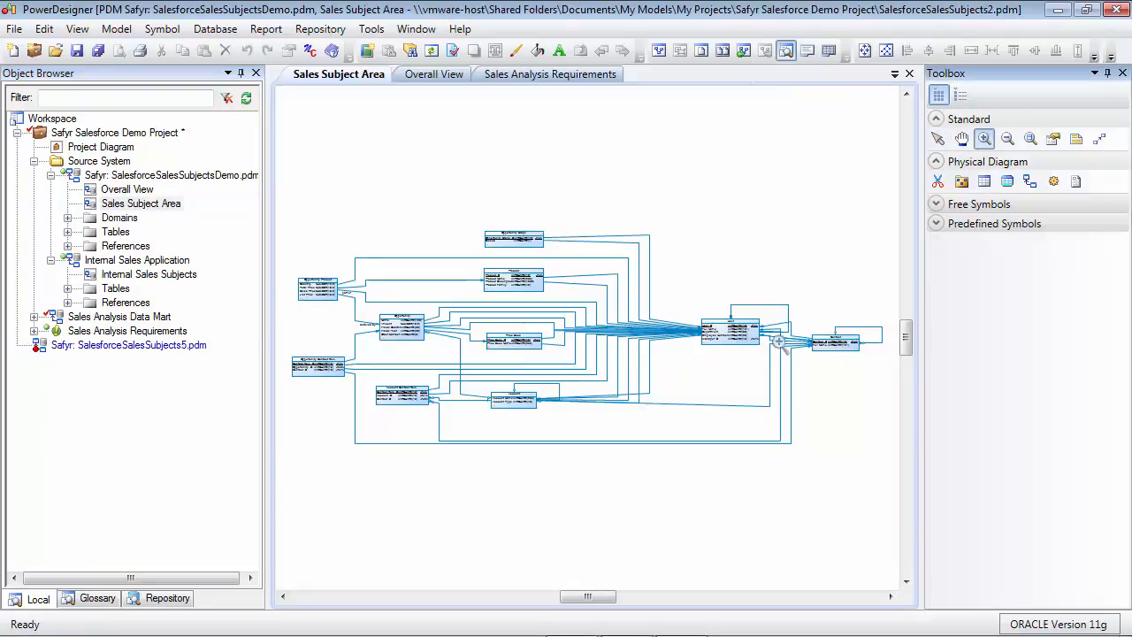
left_click(567, 389)
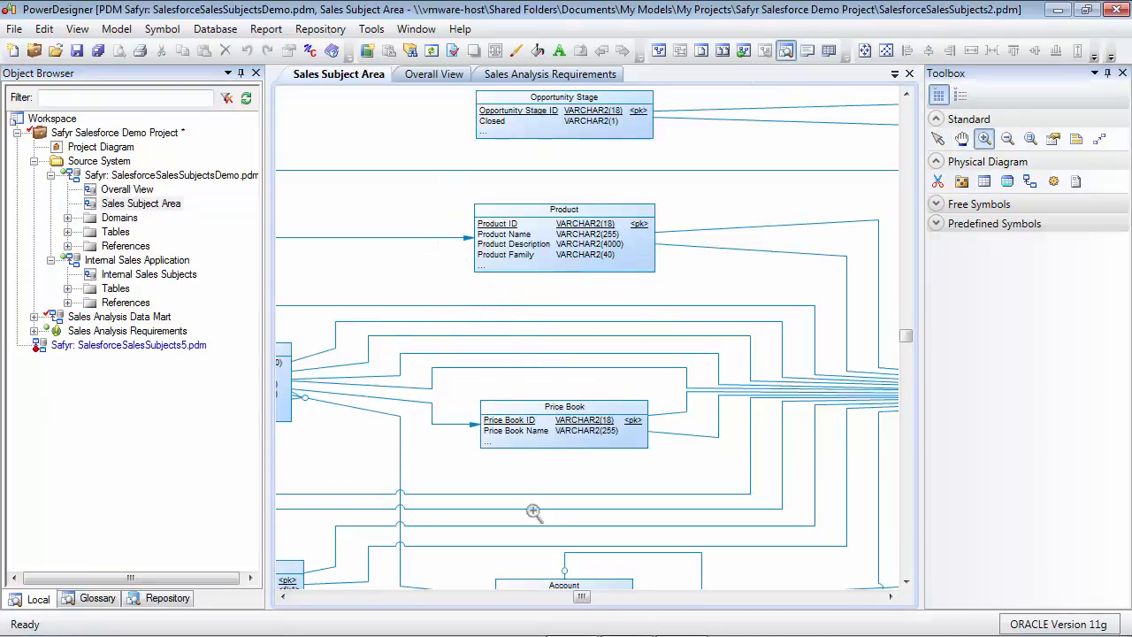
scroll(534, 512, "down", 5)
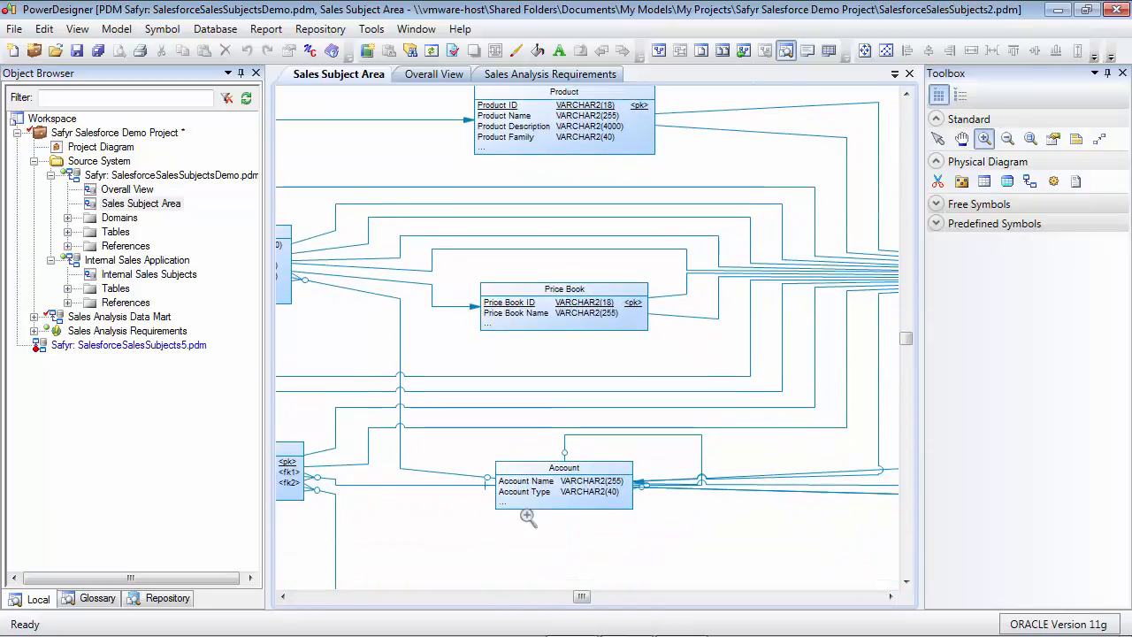
left_click_drag(583, 597, 566, 597)
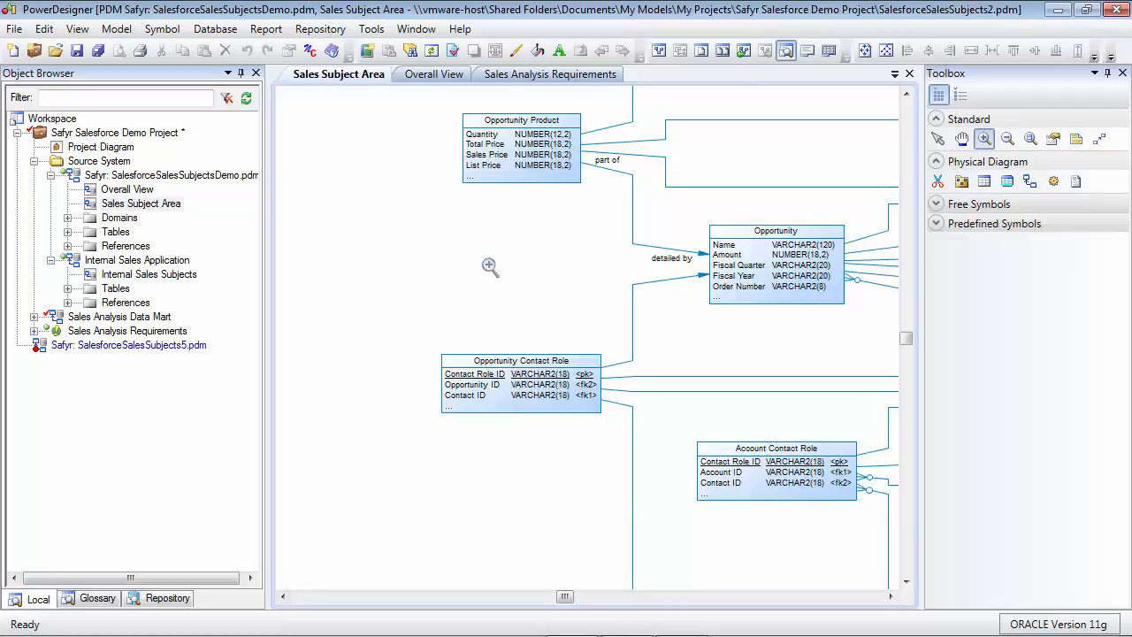
Step: Review the Opportunity Product table's general properties and full column list from the diagram, then close them without changes
double_click(563, 128)
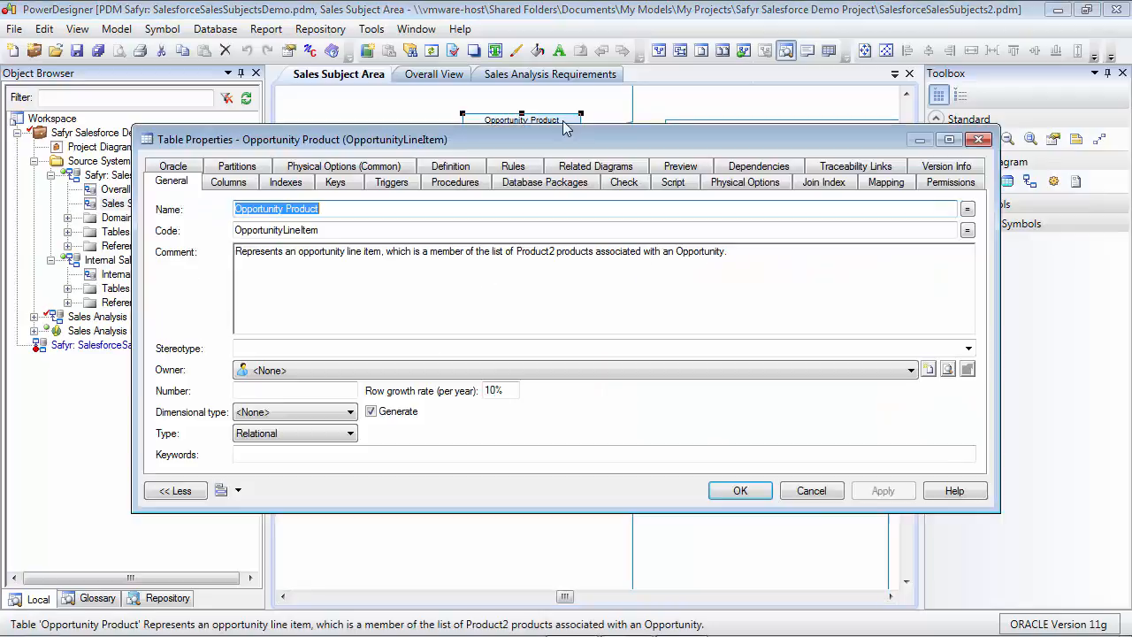
left_click(237, 182)
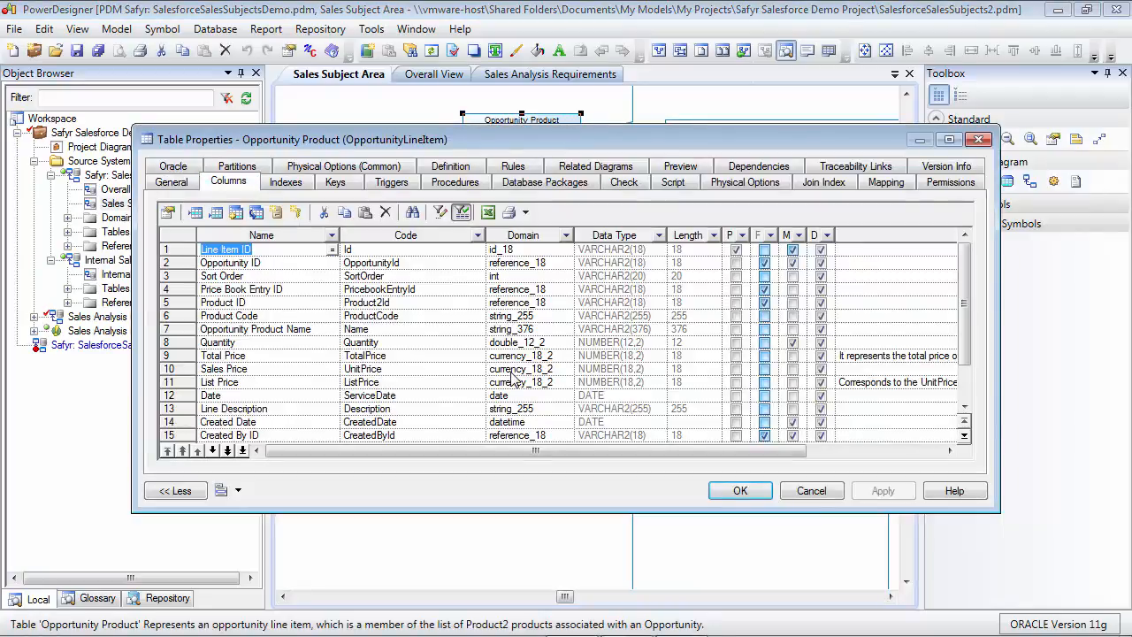
left_click(801, 492)
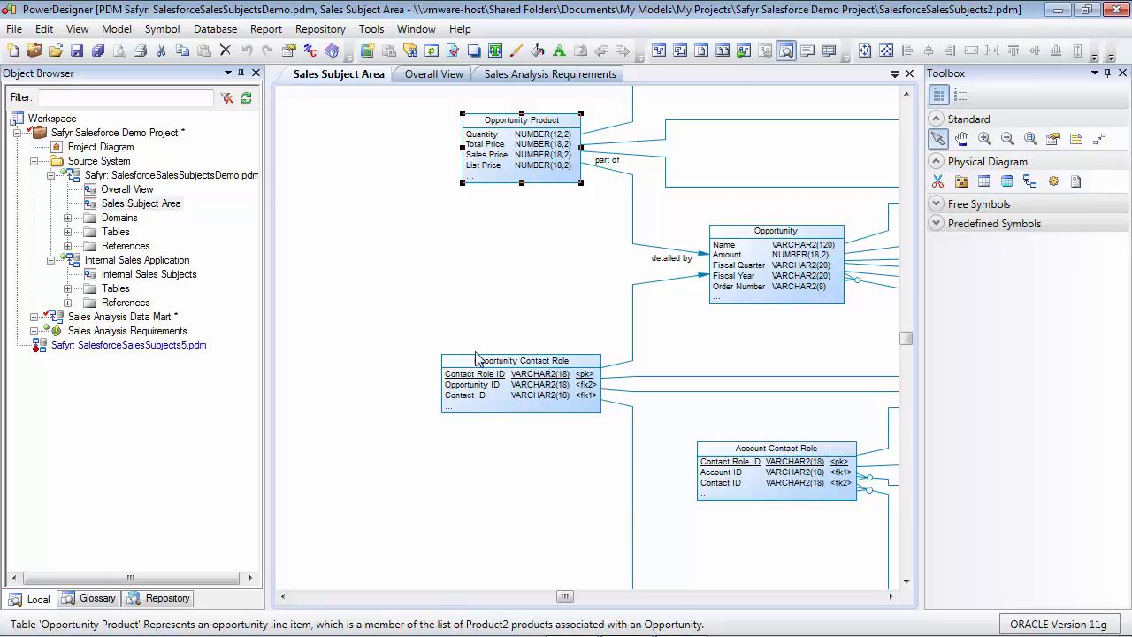
left_click(418, 319)
Step: Bring up the model's List of Tables and review the names, codes and comments, including the Account Share entry
left_click(116, 28)
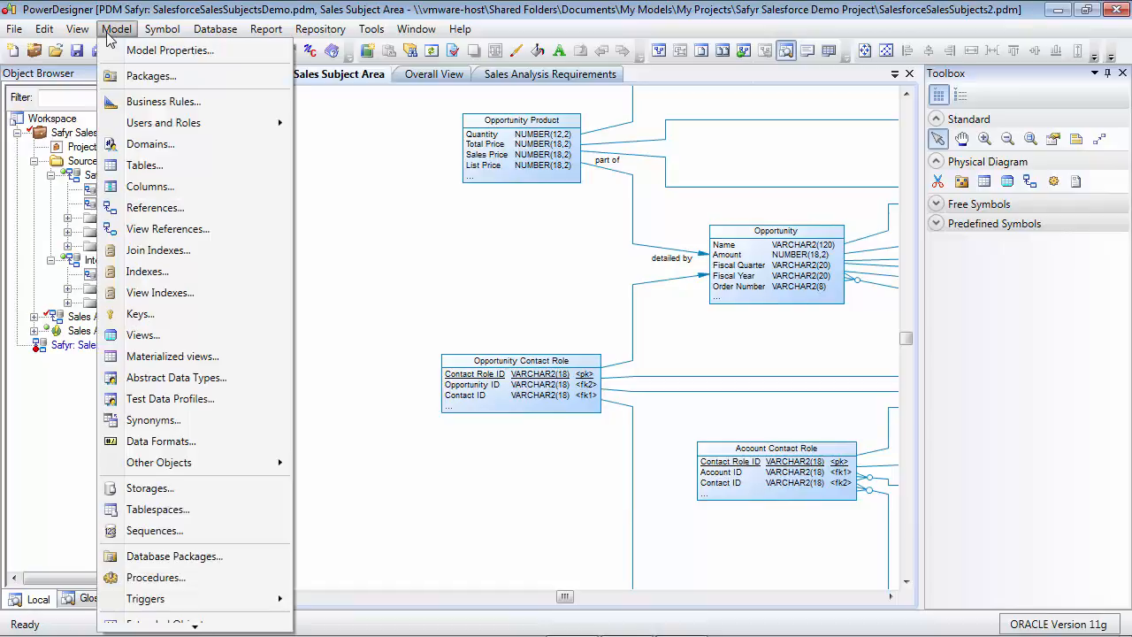
left_click(142, 163)
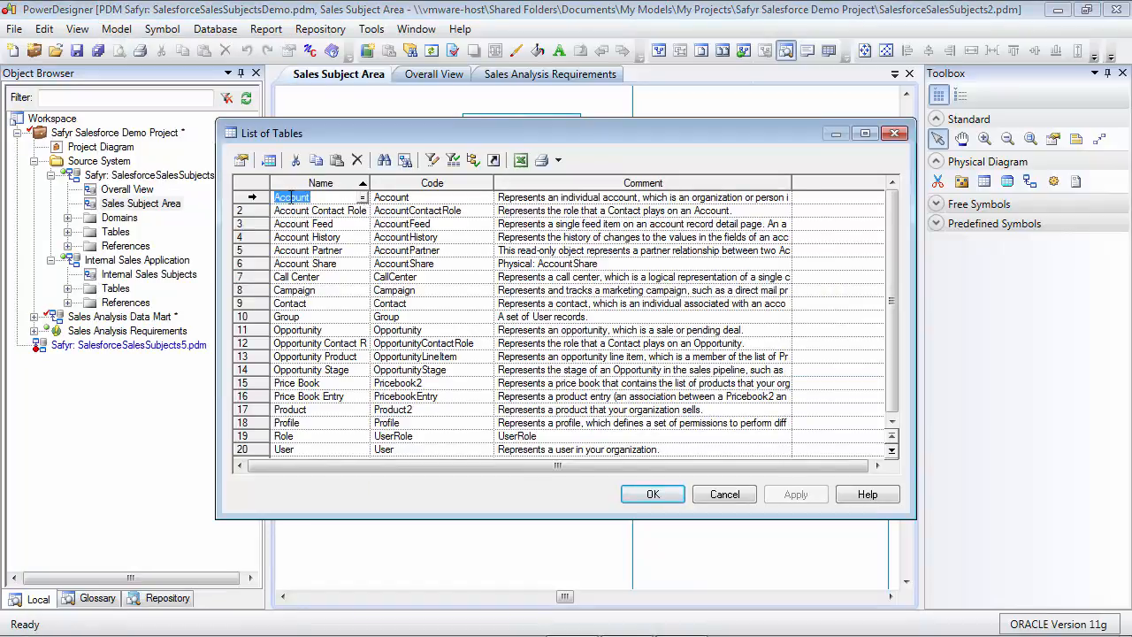
left_click(321, 266)
left_click(400, 266)
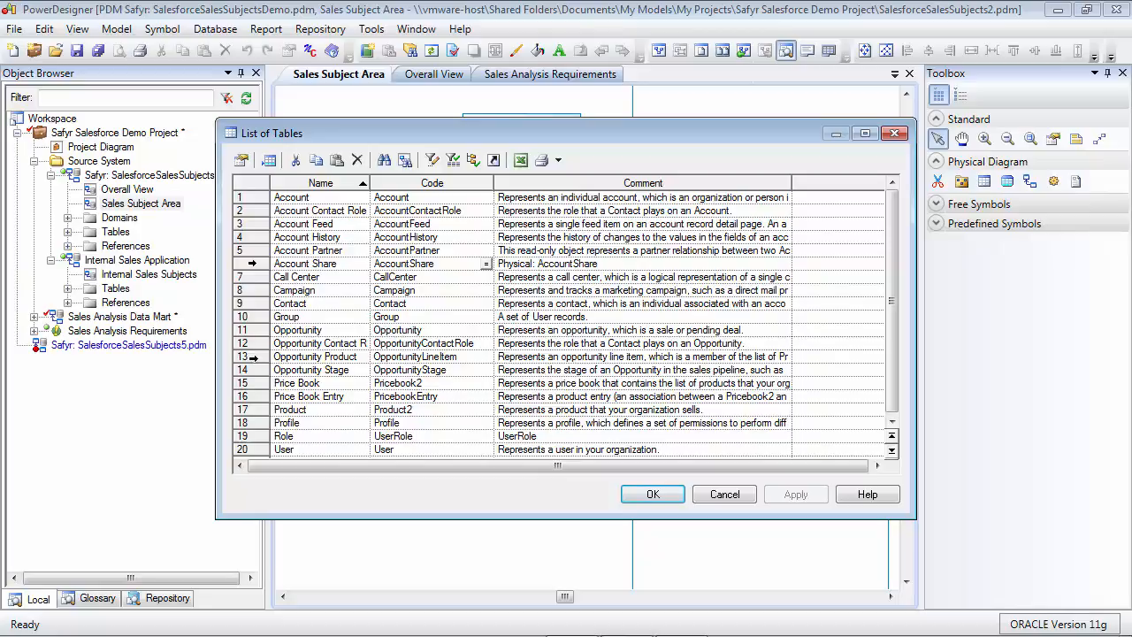
Step: Review the Opportunity Product table's general comment and column comments from the table list, then close its properties and the list without changes
double_click(252, 357)
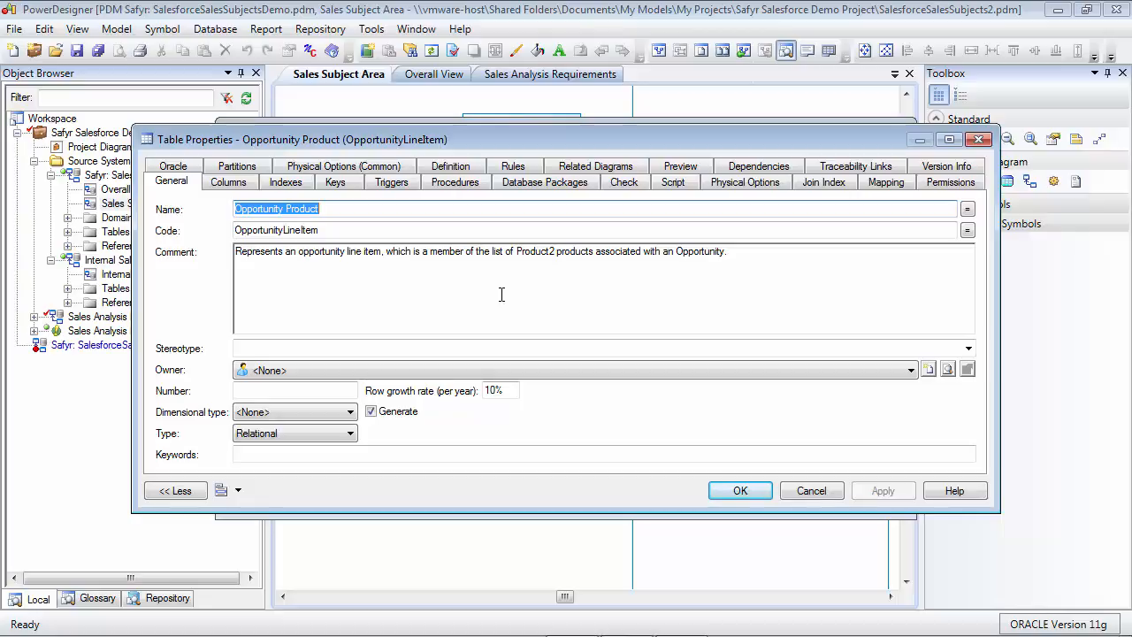
left_click(227, 182)
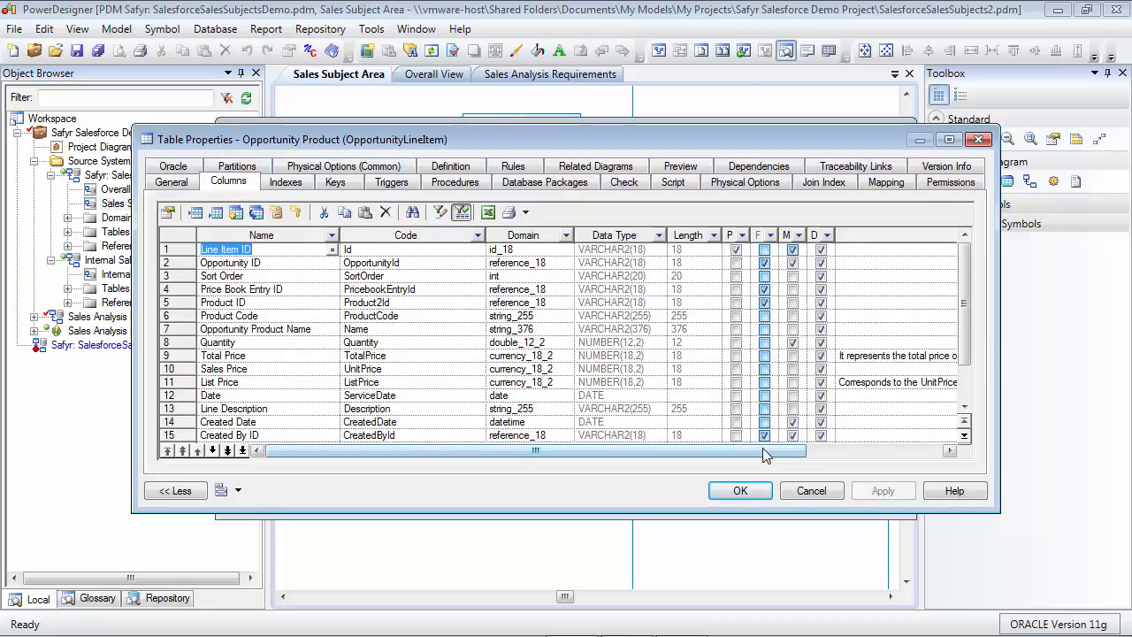
left_click_drag(730, 452, 797, 453)
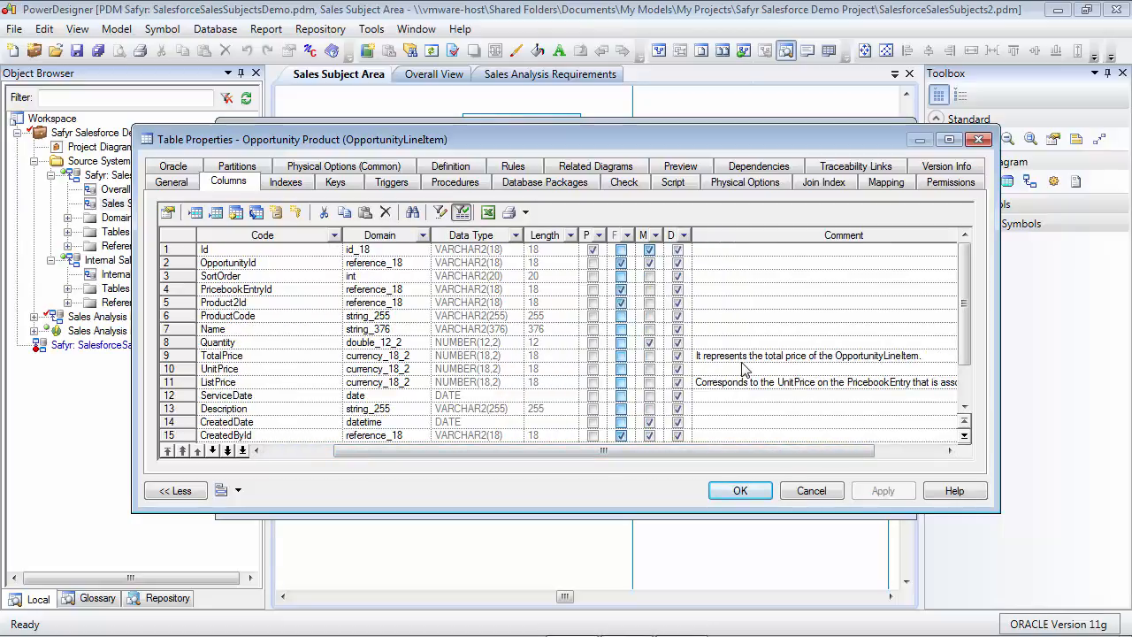
left_click(805, 491)
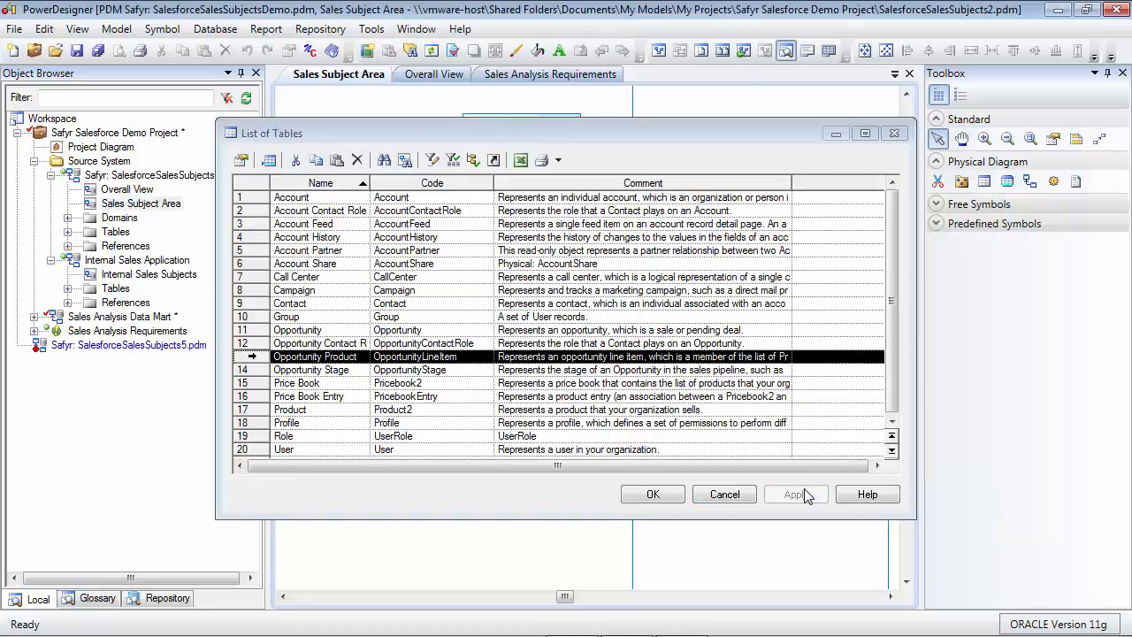
left_click(745, 495)
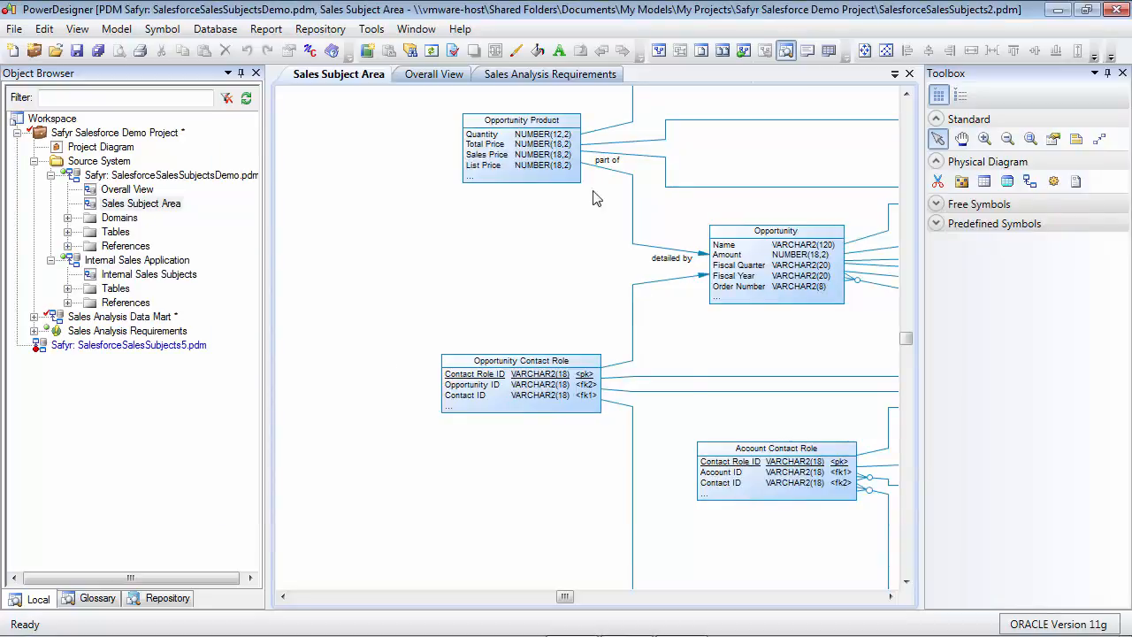
Step: Review the Opportunity Details Opportunity Items reference's name, comment and definition annotation, then close it without changes
left_click(636, 230)
double_click(636, 230)
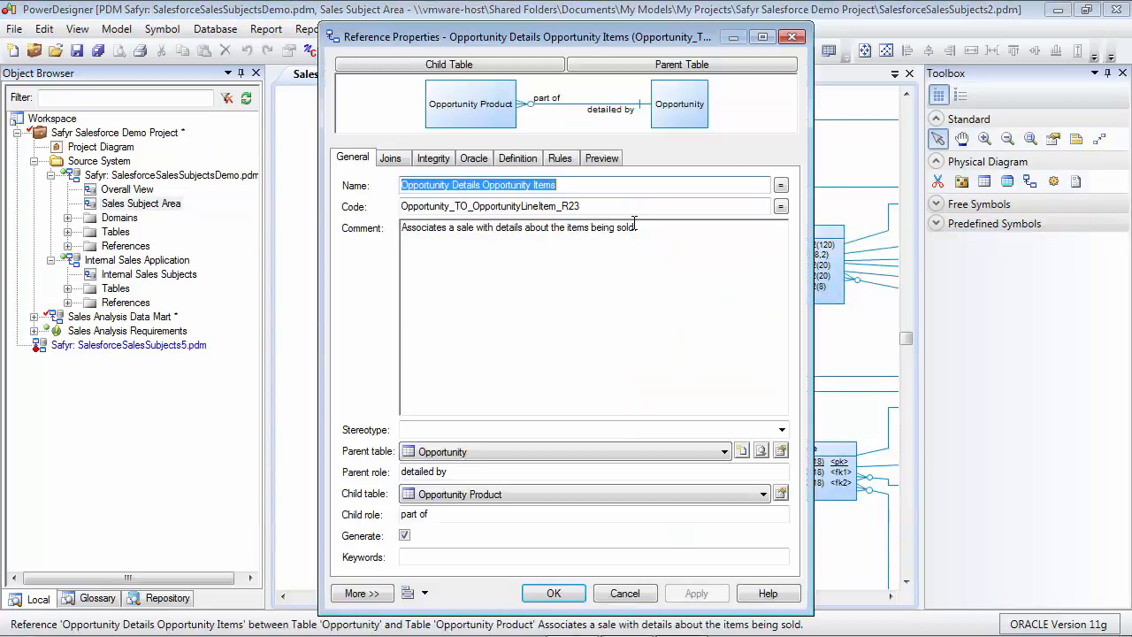
left_click(611, 189)
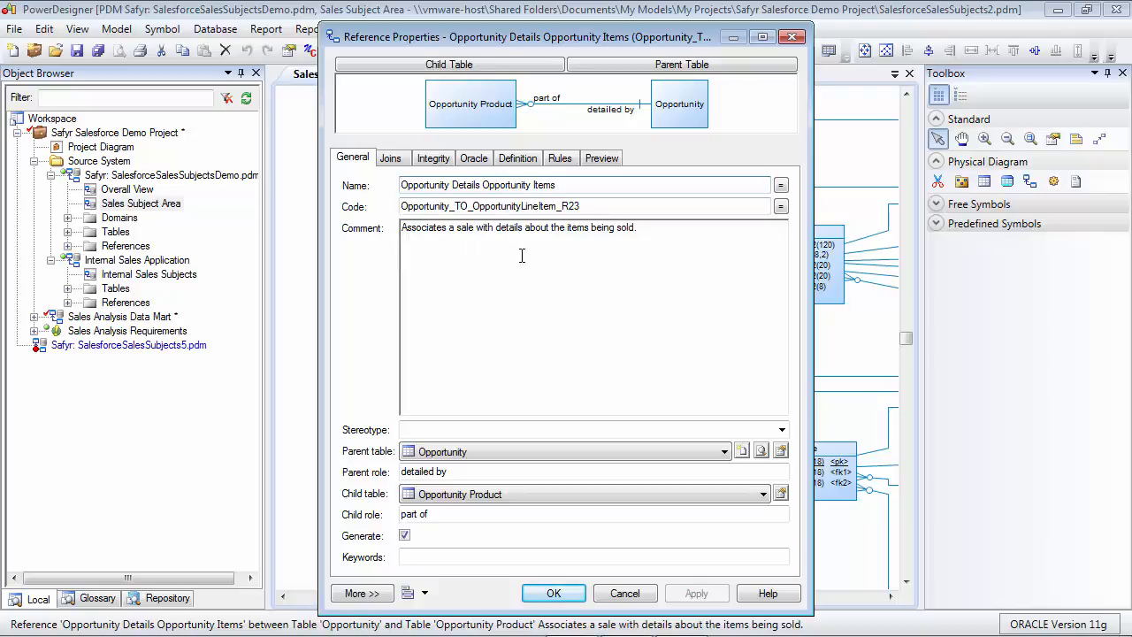
left_click_drag(667, 231, 374, 232)
left_click(453, 276)
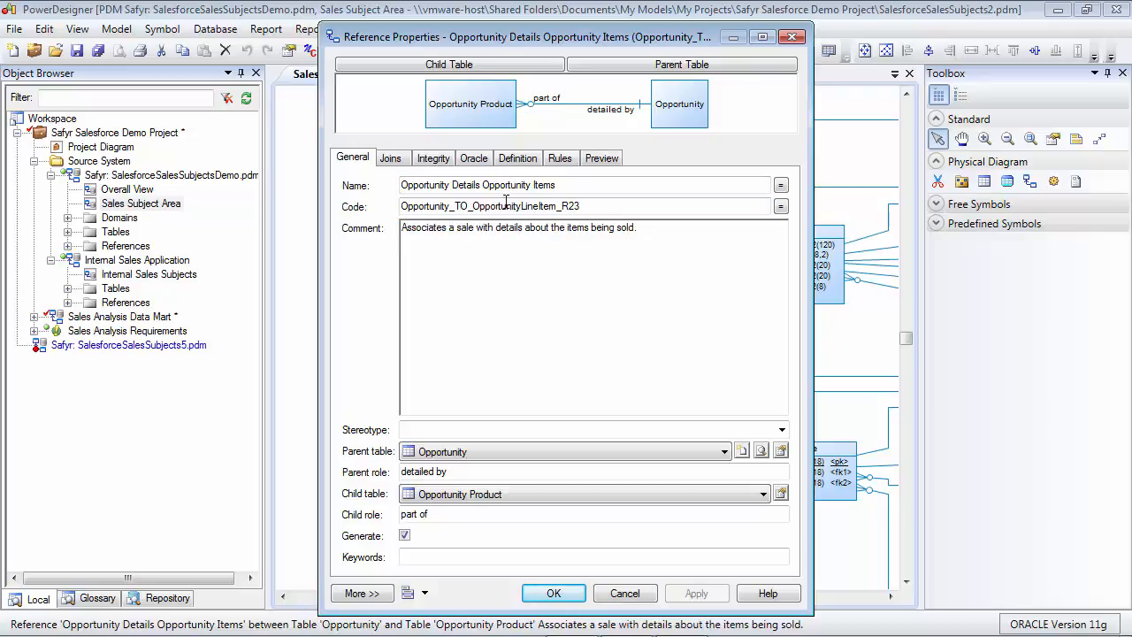
left_click(519, 159)
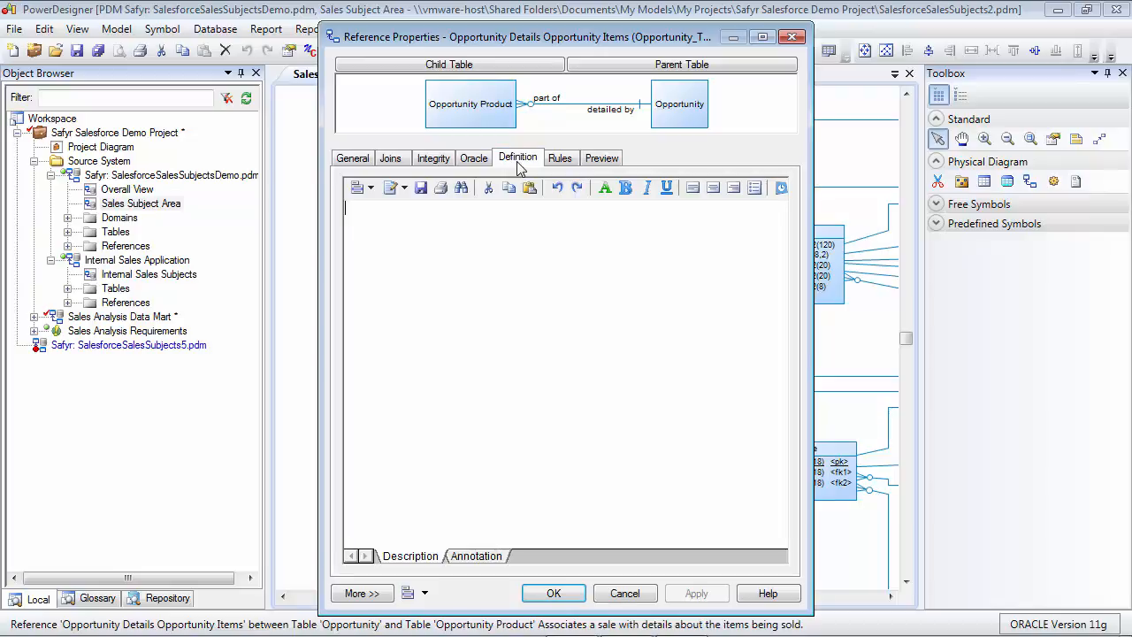
left_click(486, 557)
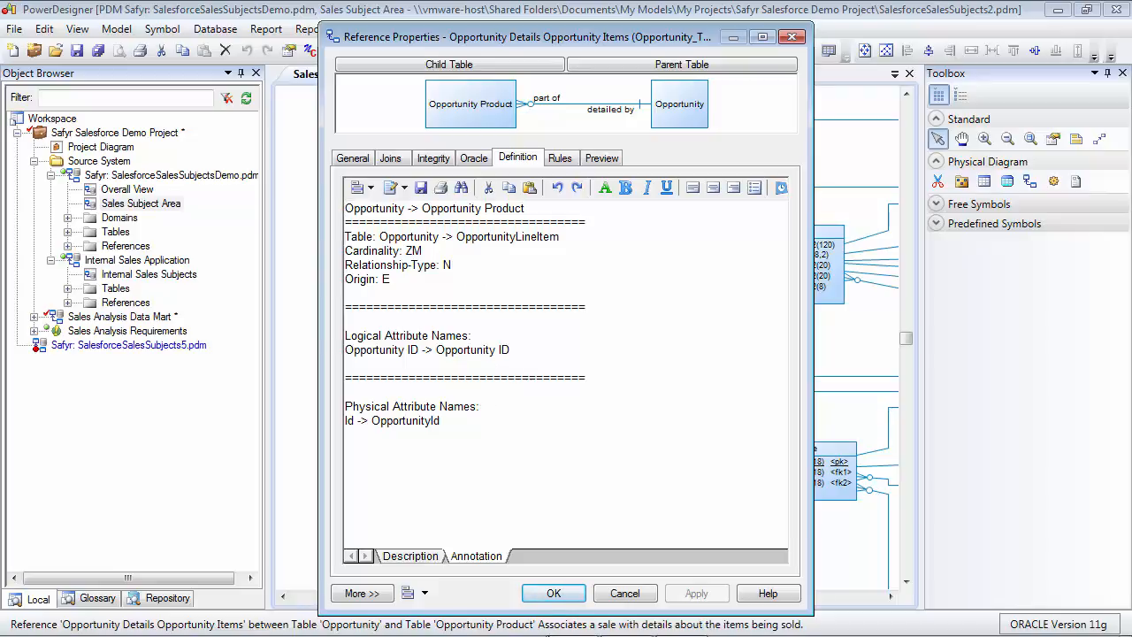
left_click(612, 594)
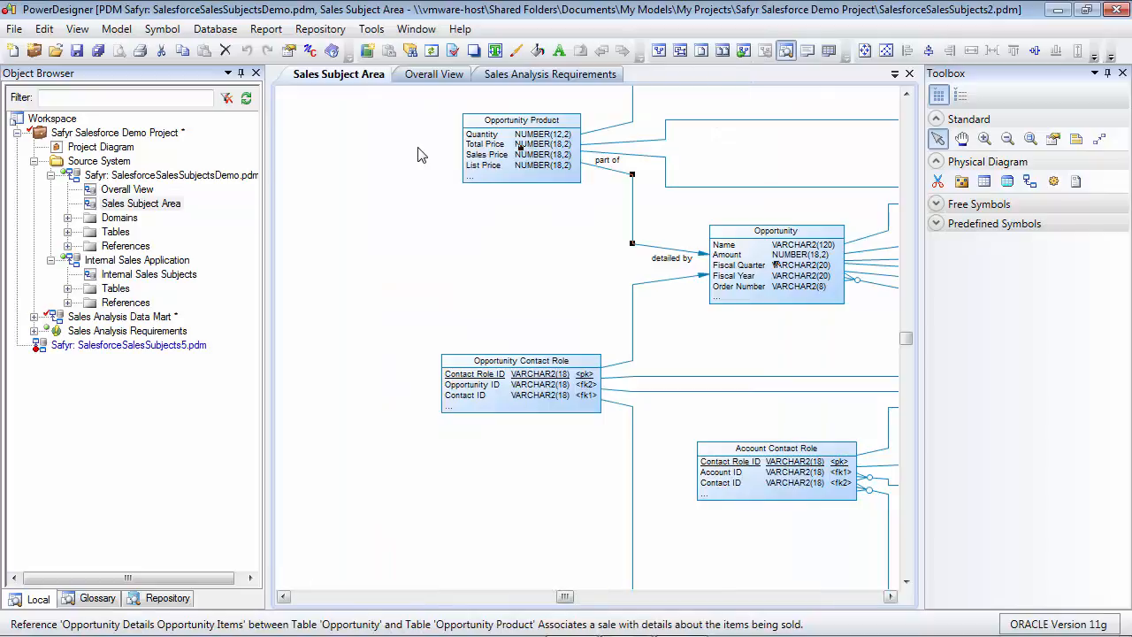
Step: Return to the Overall View diagram of the SalesforceSalesSubjectsDemo model
double_click(106, 189)
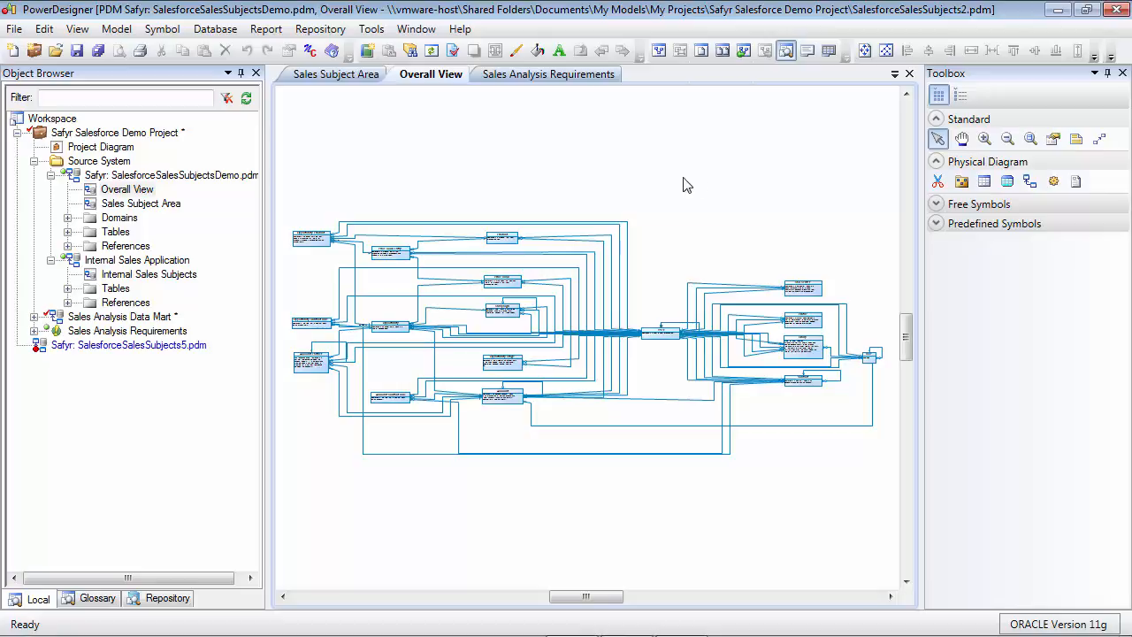
Step: Examine the Opportunity Product, Price Book Entry, Account Partner and User tables with their descriptions in the Overall View diagram
left_click(984, 139)
left_click_drag(284, 217, 453, 306)
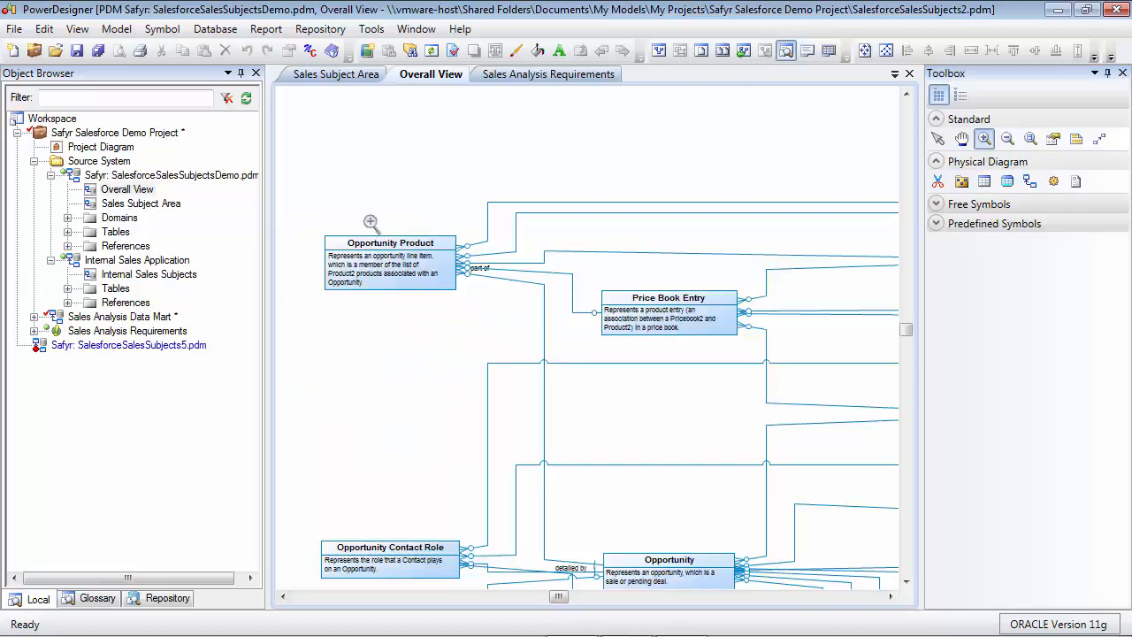
right_click(365, 205)
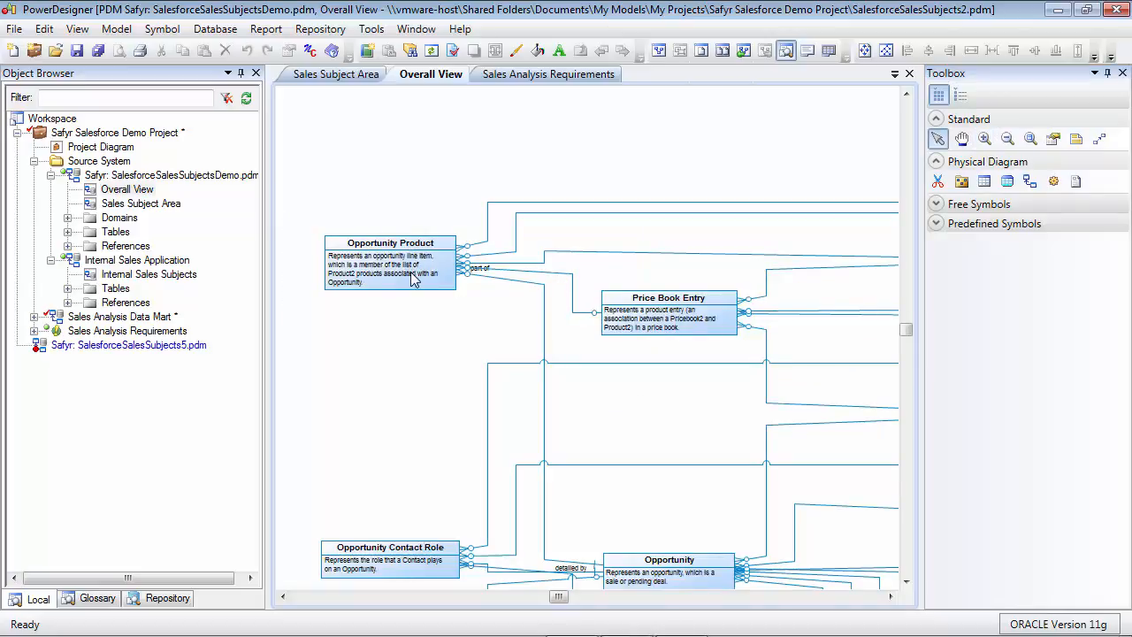
left_click(412, 280)
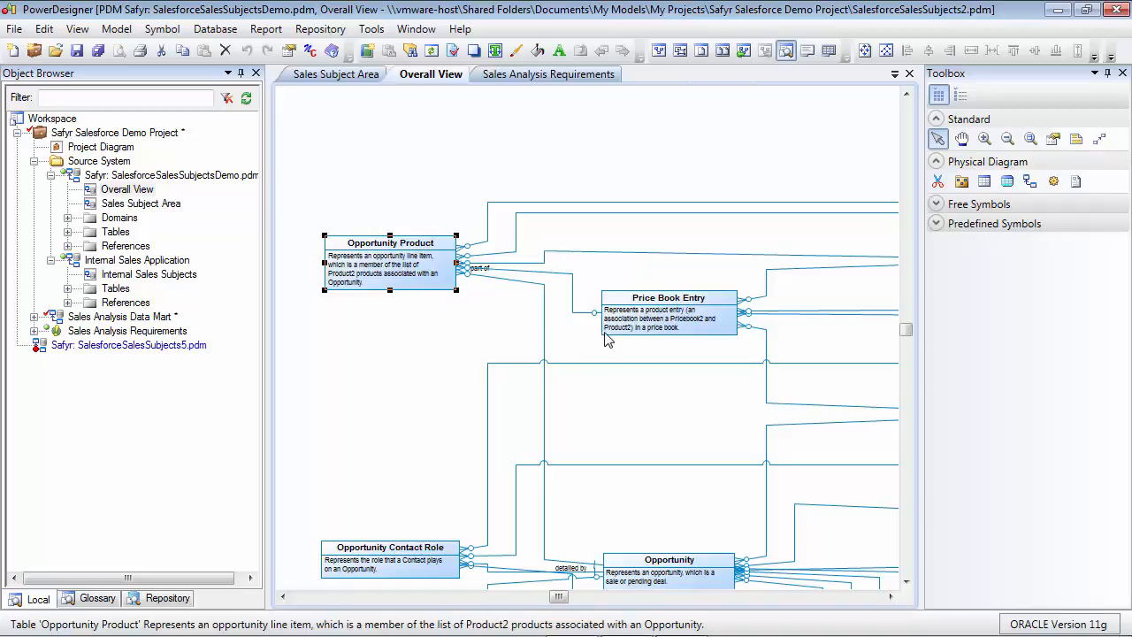
left_click(629, 331)
scroll(619, 412, "down", 5)
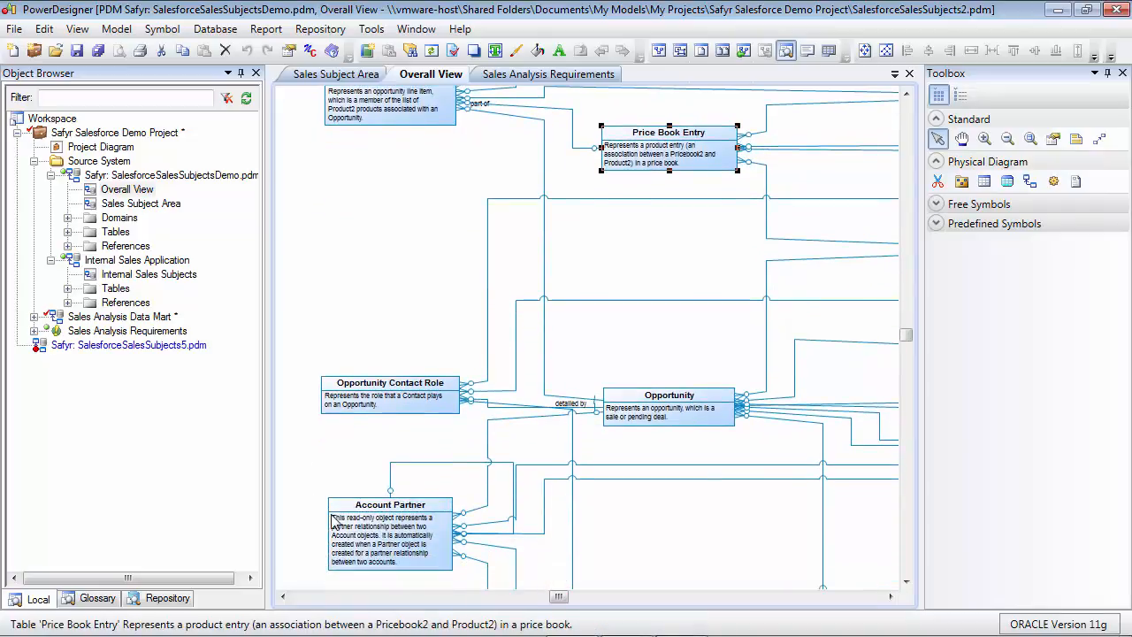
left_click(334, 517)
left_click_drag(894, 599, 890, 602)
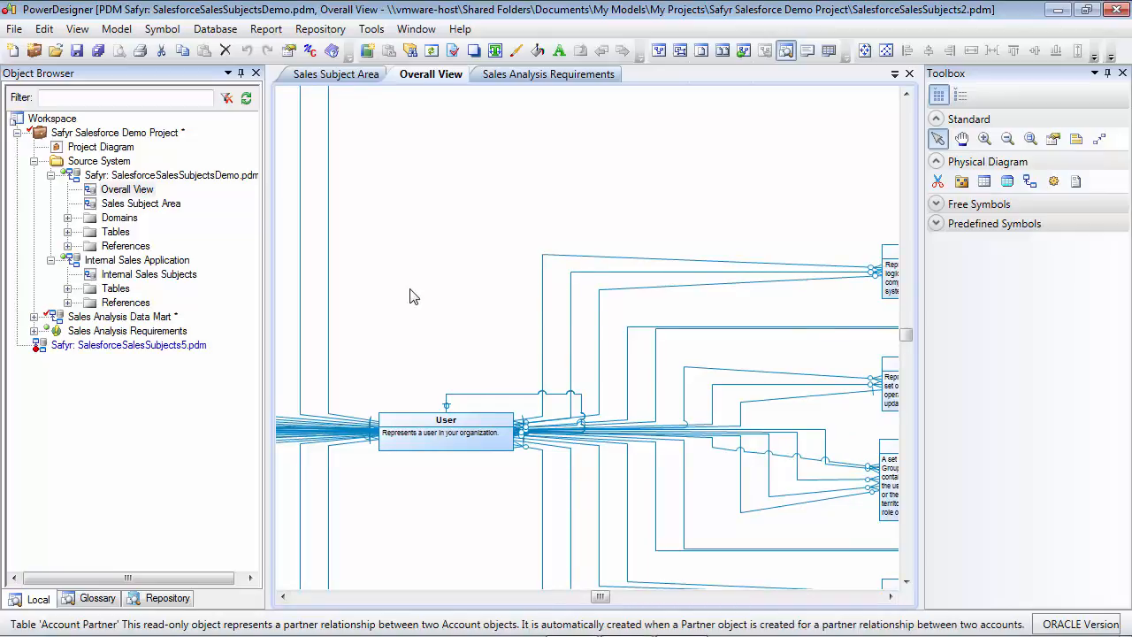
Step: View the Internal Sales Subjects diagram and the Sales Data Mart diagram of the Sales Analysis Data Mart model
double_click(91, 278)
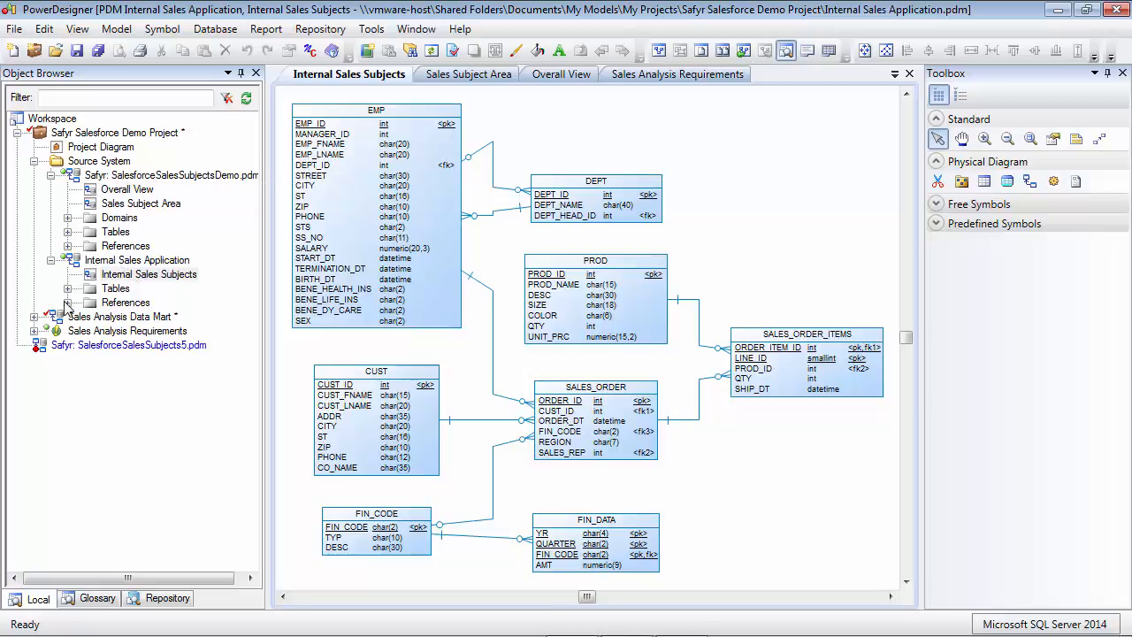
left_click(34, 317)
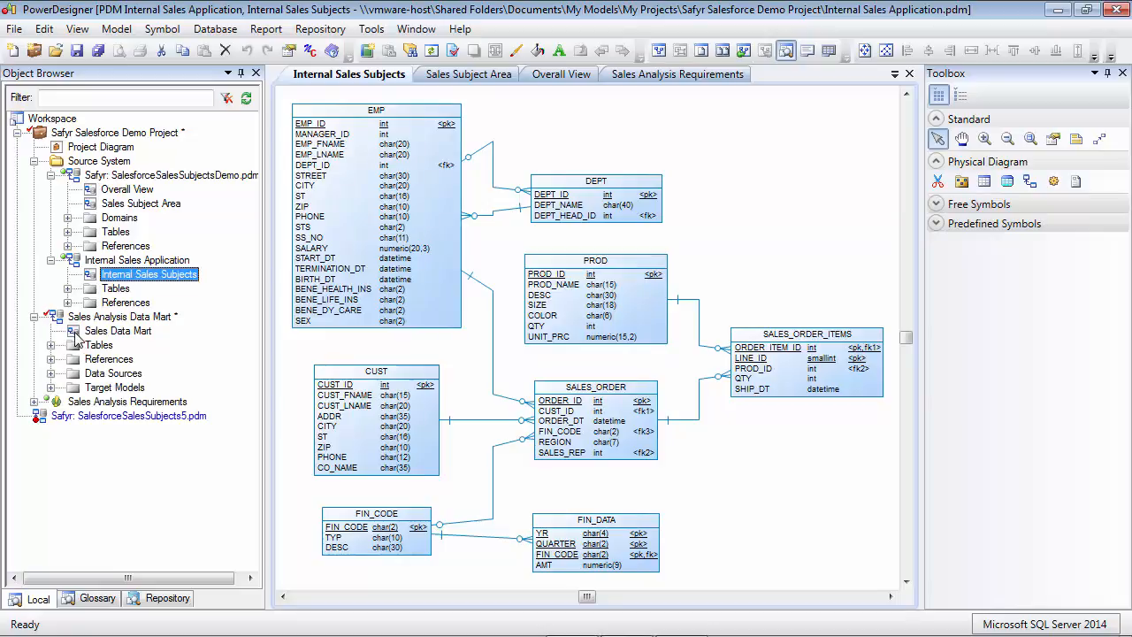
double_click(74, 335)
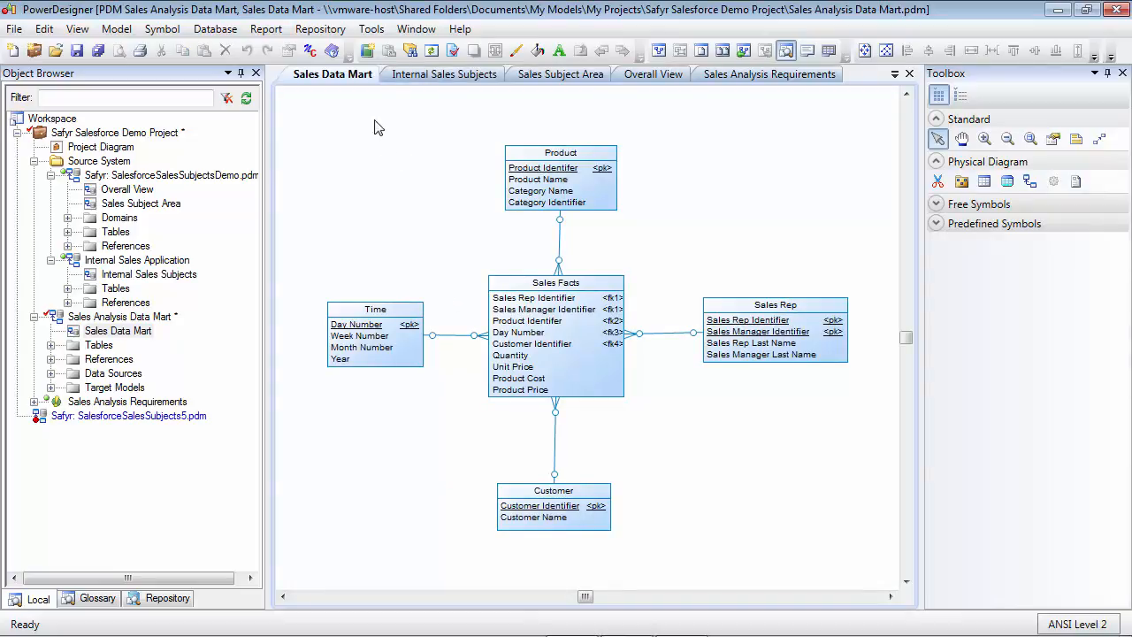
Step: Bring up the Mapping Editor for the data mart and list the Internal Sales Application's source tables
left_click(371, 28)
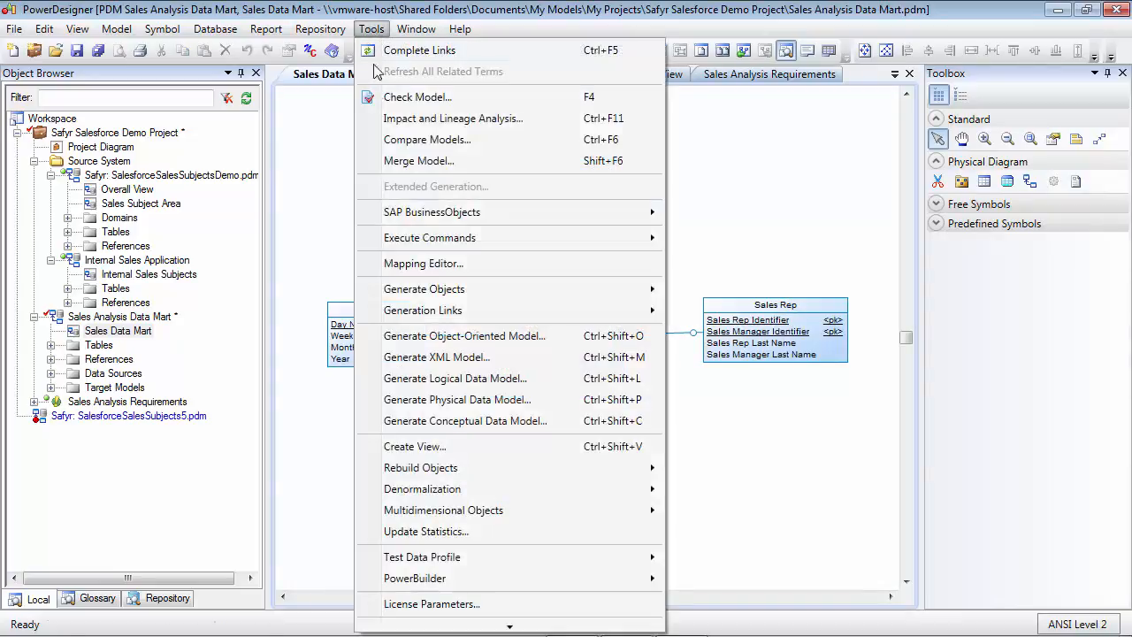
left_click(394, 266)
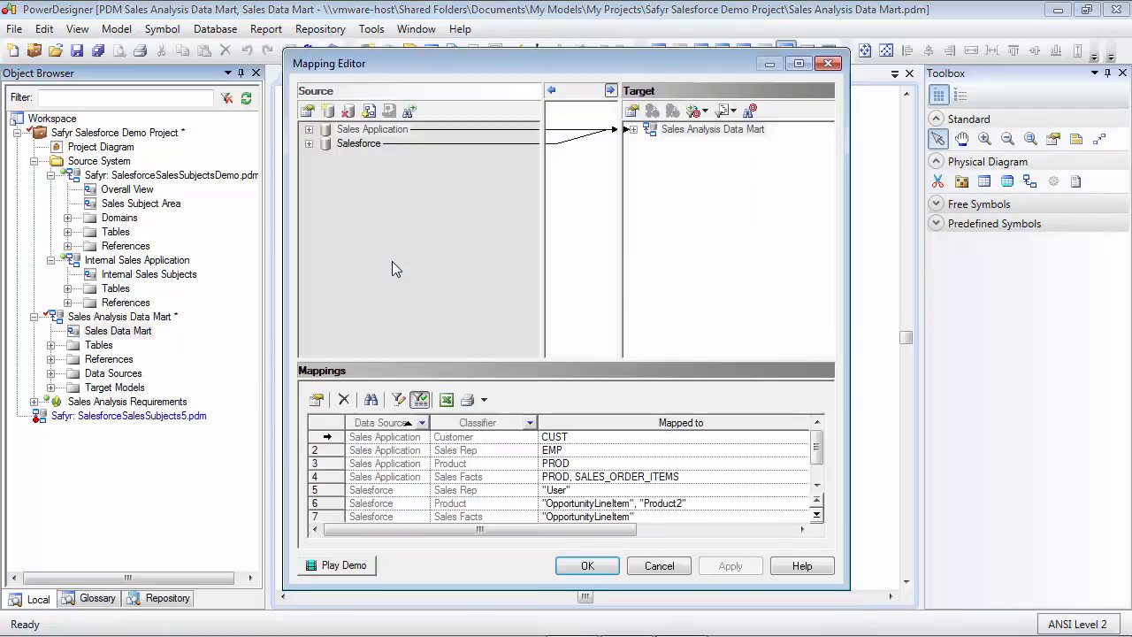
left_click(308, 129)
left_click(326, 143)
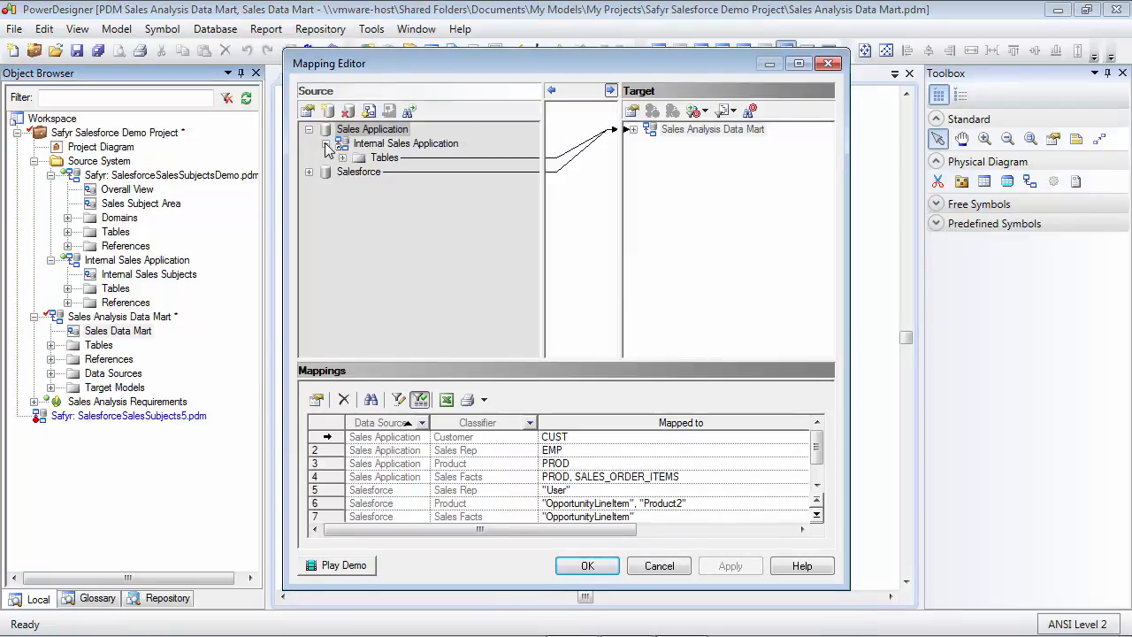
left_click(342, 158)
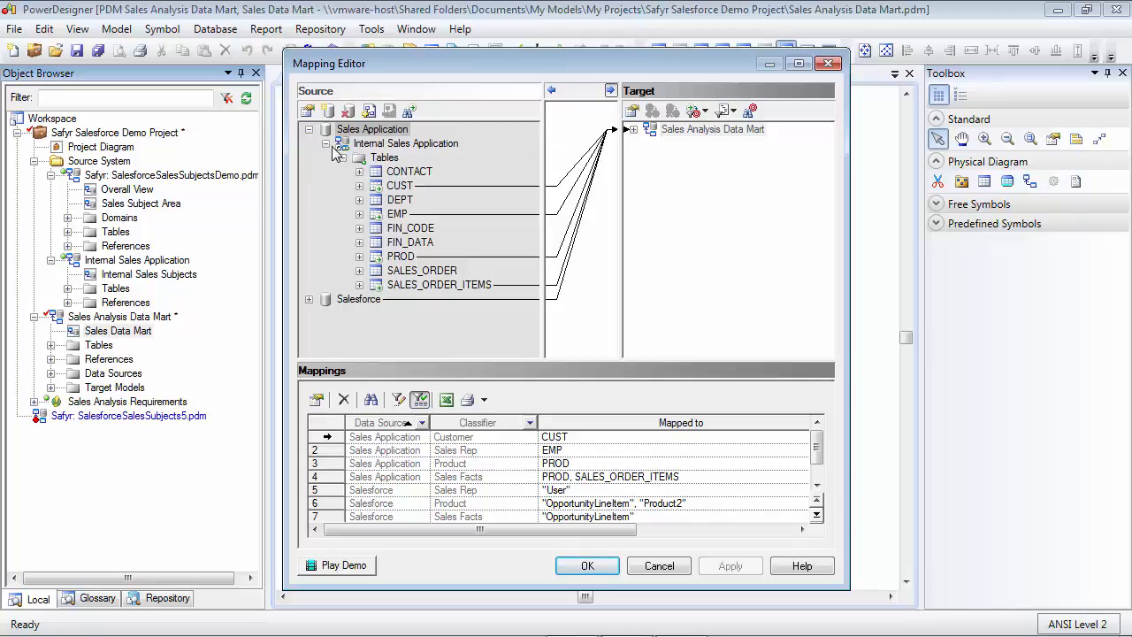
Step: Collapse the Internal Sales Application source and list the Salesforce source's tables from SalesforceSalesSubjectsDemo
left_click(326, 144)
left_click(308, 158)
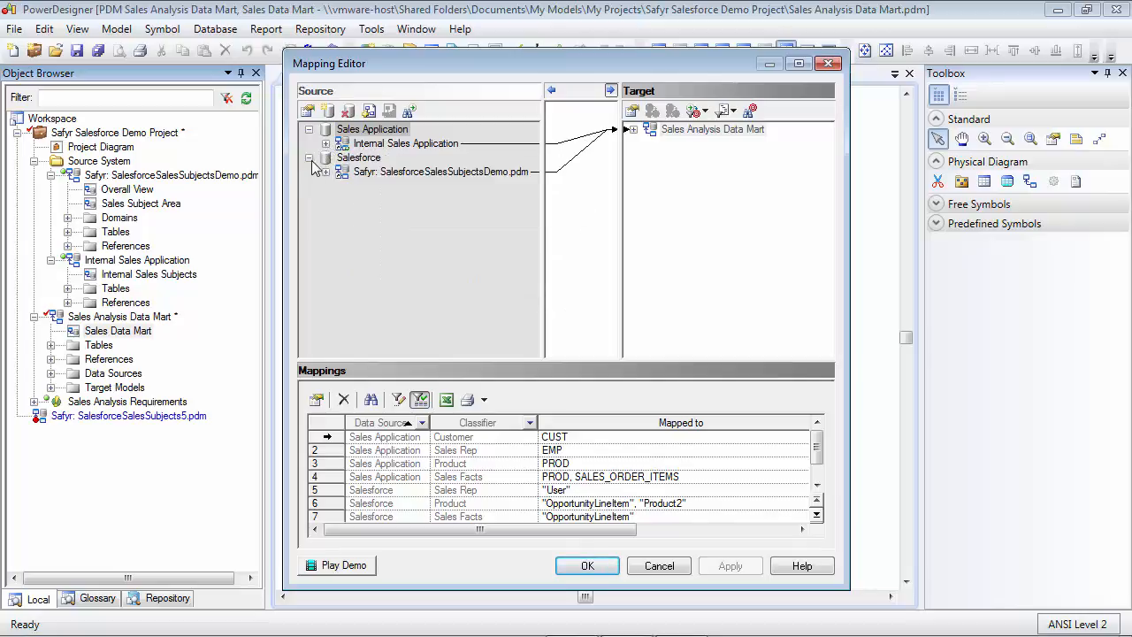
left_click(326, 171)
left_click(342, 186)
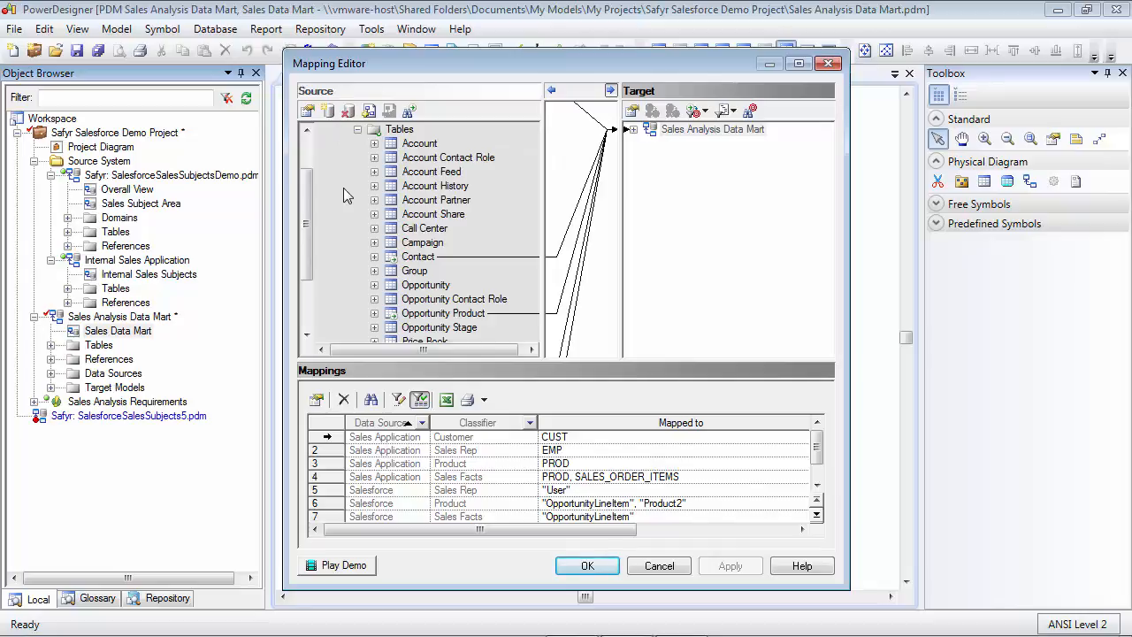
Step: Inspect the column mapping of Unit Price in the target Sales Facts table, then dismiss the Mapping Editor without changes
left_click(632, 130)
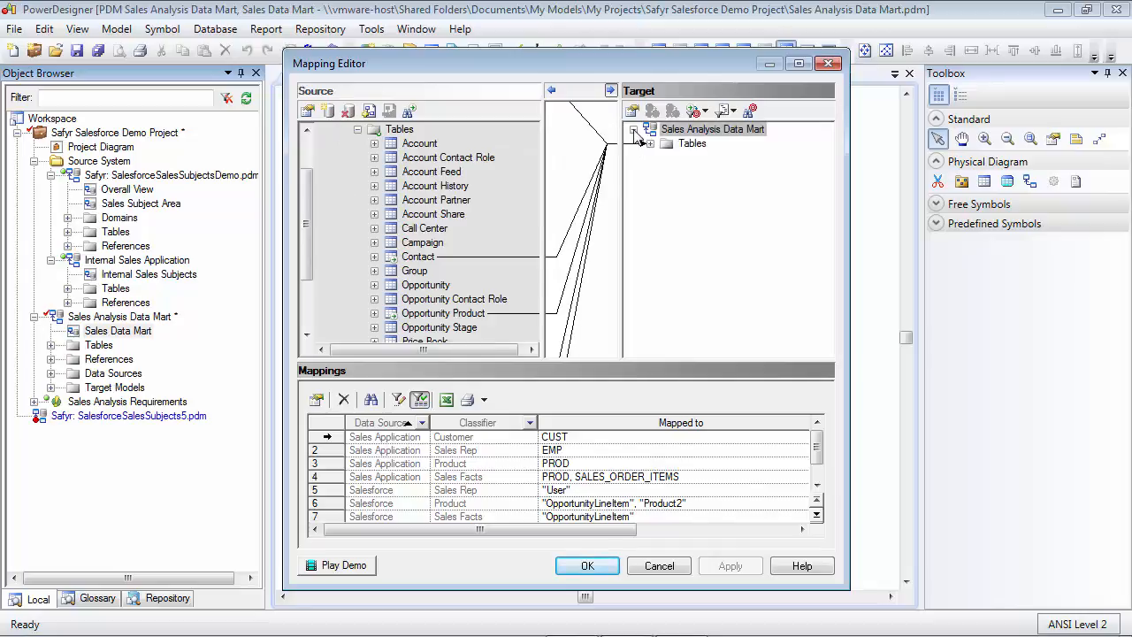
left_click(650, 143)
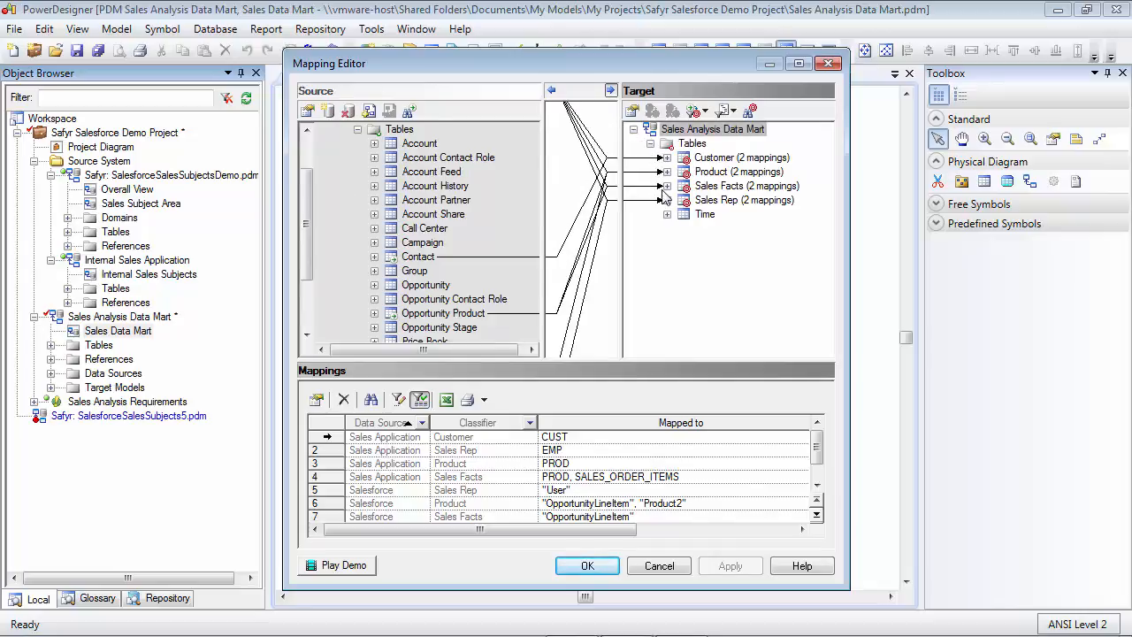
left_click(667, 187)
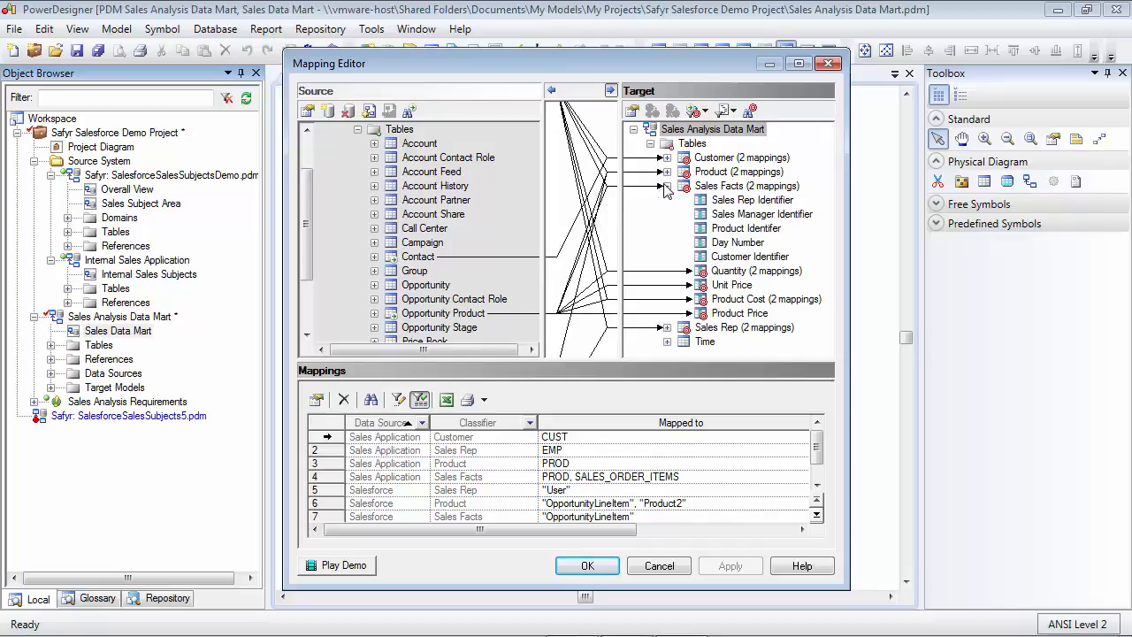
left_click(700, 292)
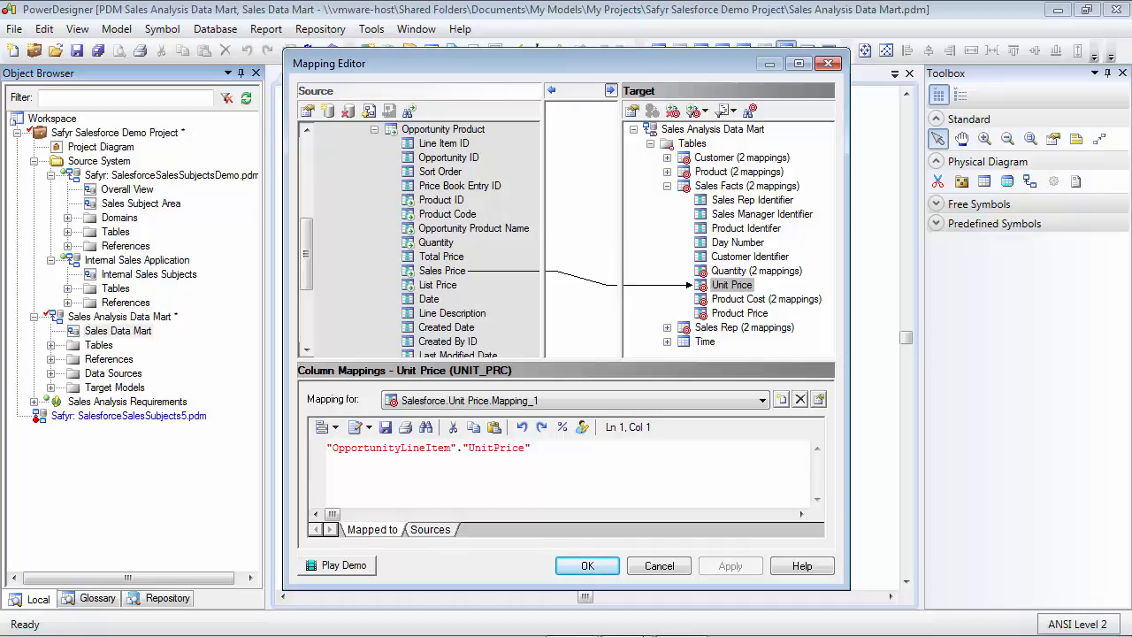
left_click(639, 566)
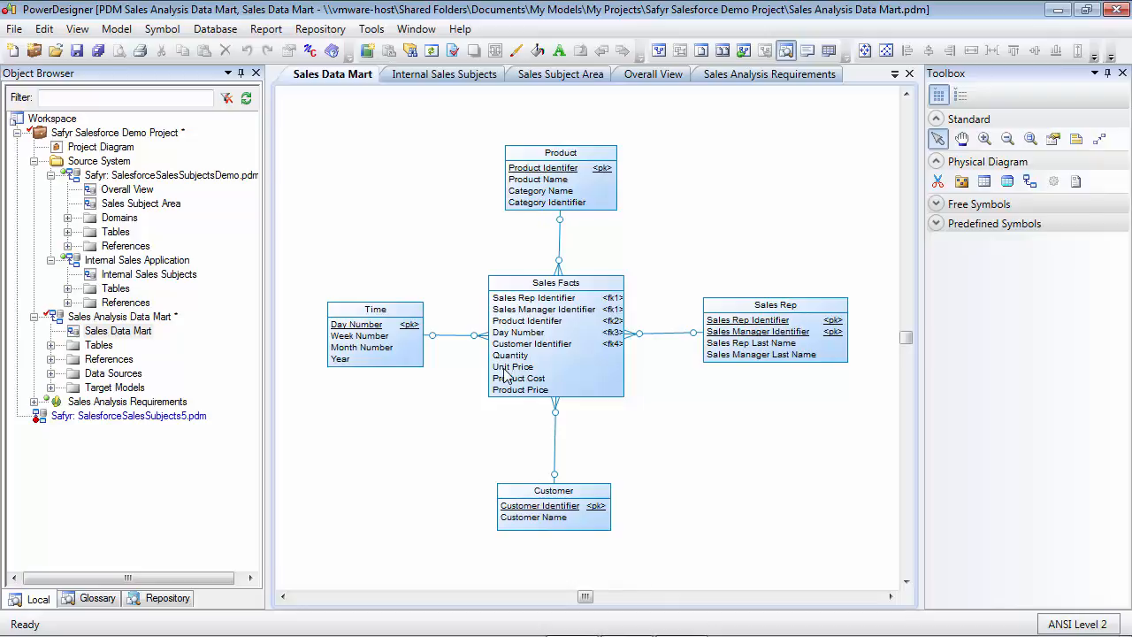
Step: Show the Sales Analysis Requirements and review the Profitability requirement's traceability links, widening the Linked Object column to show full names
left_click(34, 403)
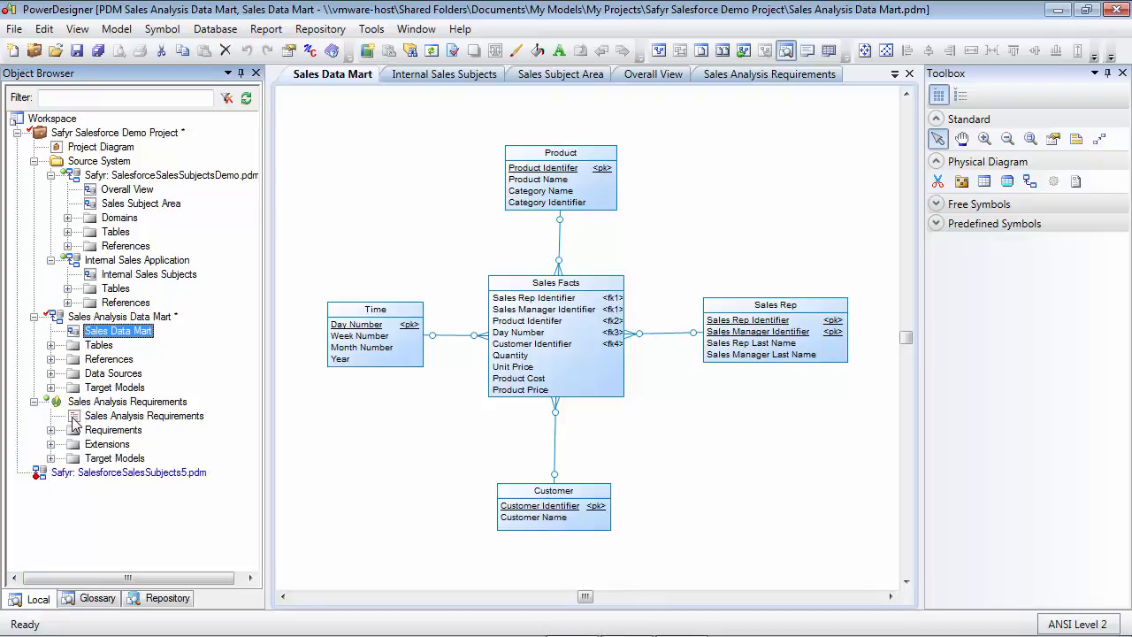
double_click(73, 419)
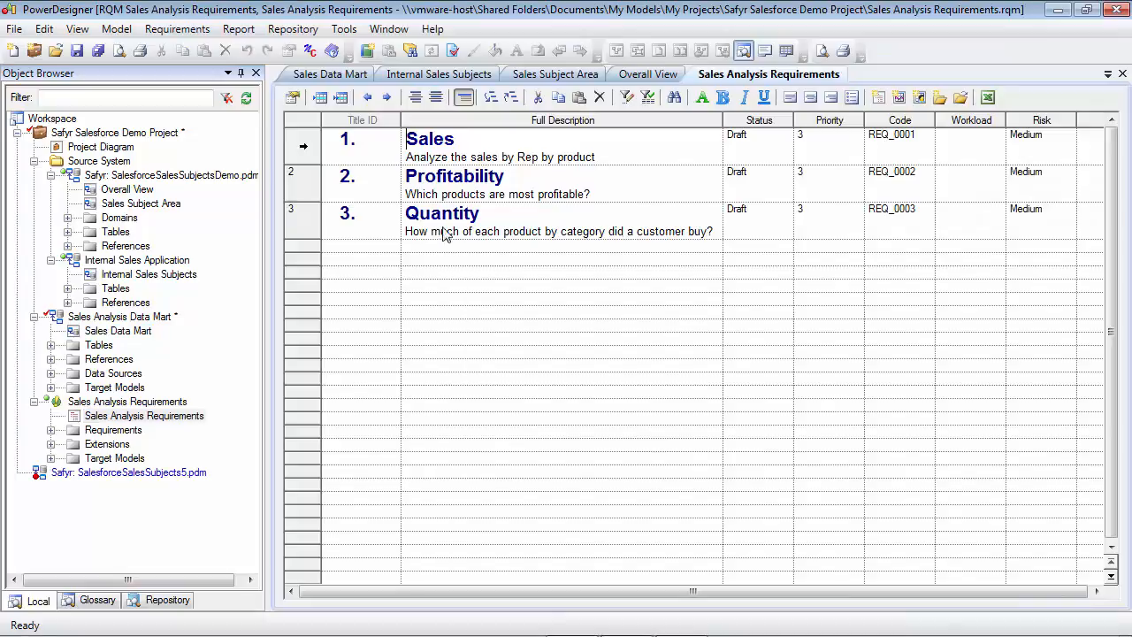
double_click(303, 183)
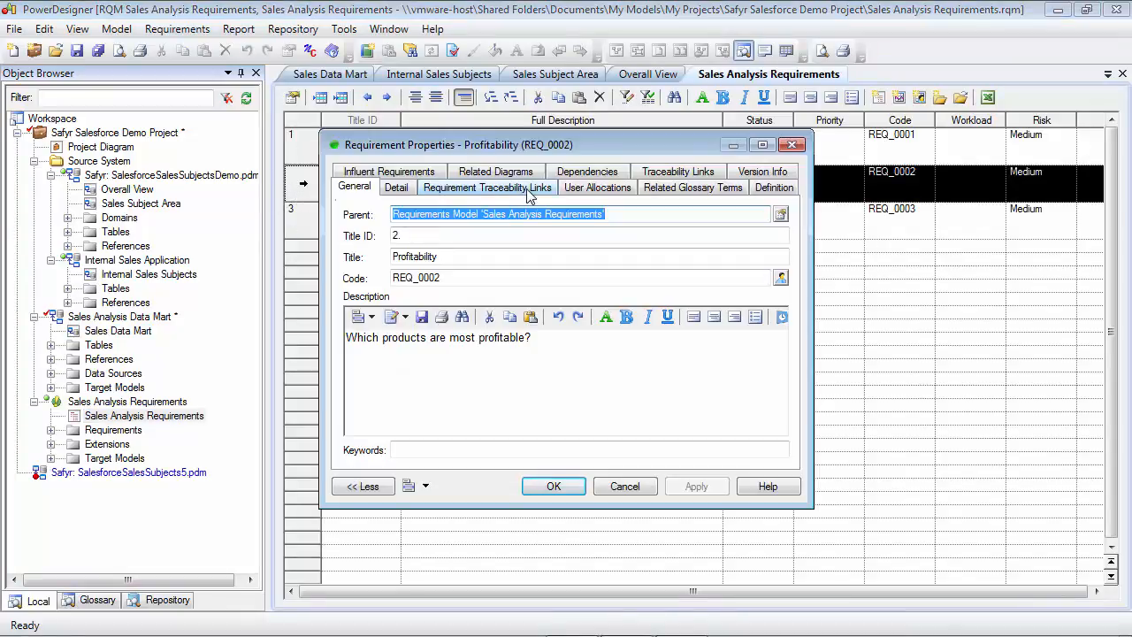
left_click(530, 188)
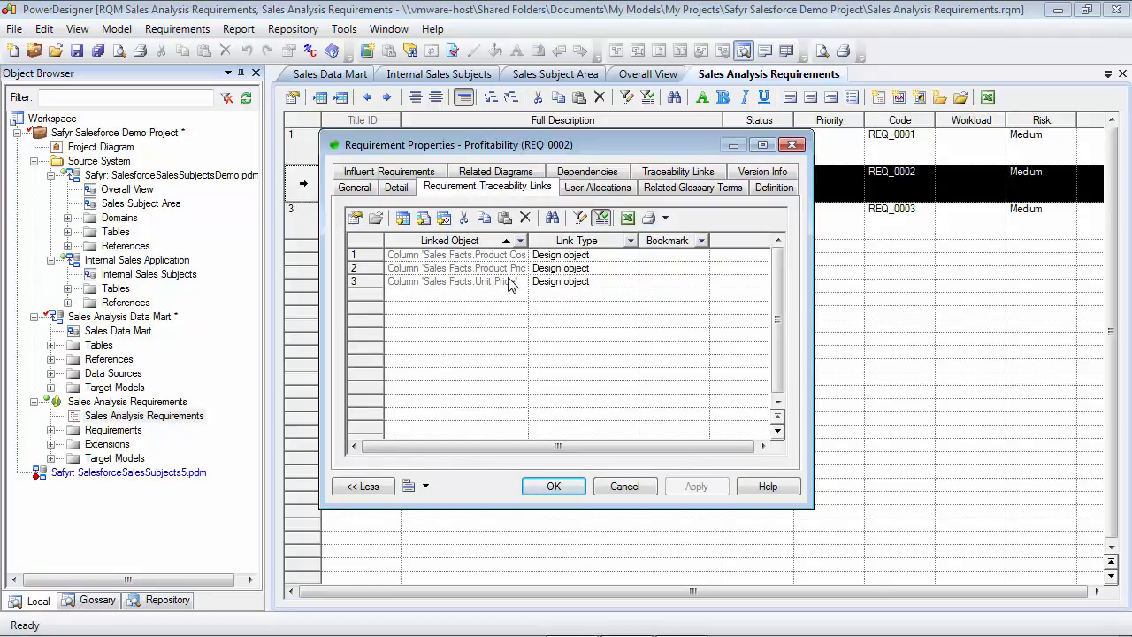
left_click_drag(530, 240, 556, 241)
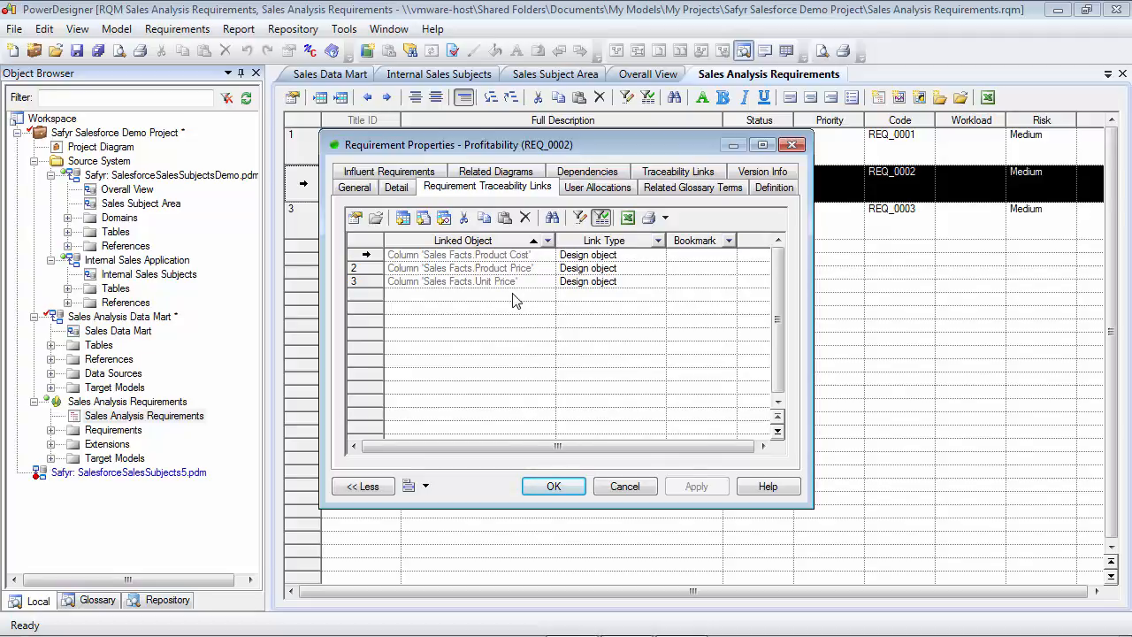
Step: Run Impact and Lineage Analysis on the Profitability requirement, trace Sales Facts.Unit Price to its source column, then close the analysis and requirement properties
left_click(564, 175)
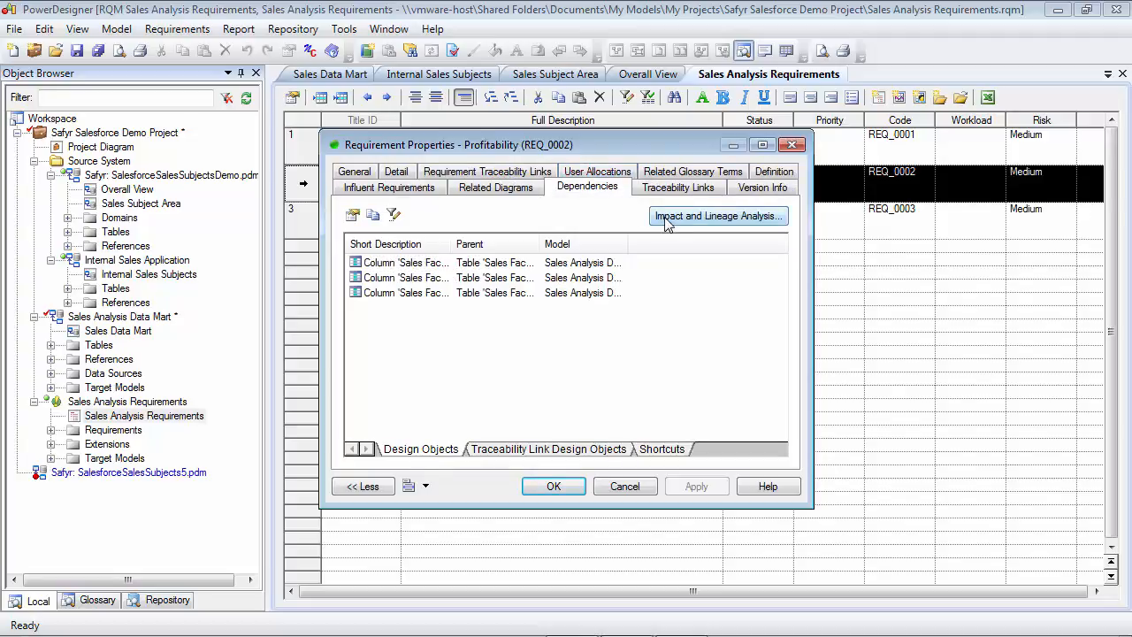
left_click(667, 220)
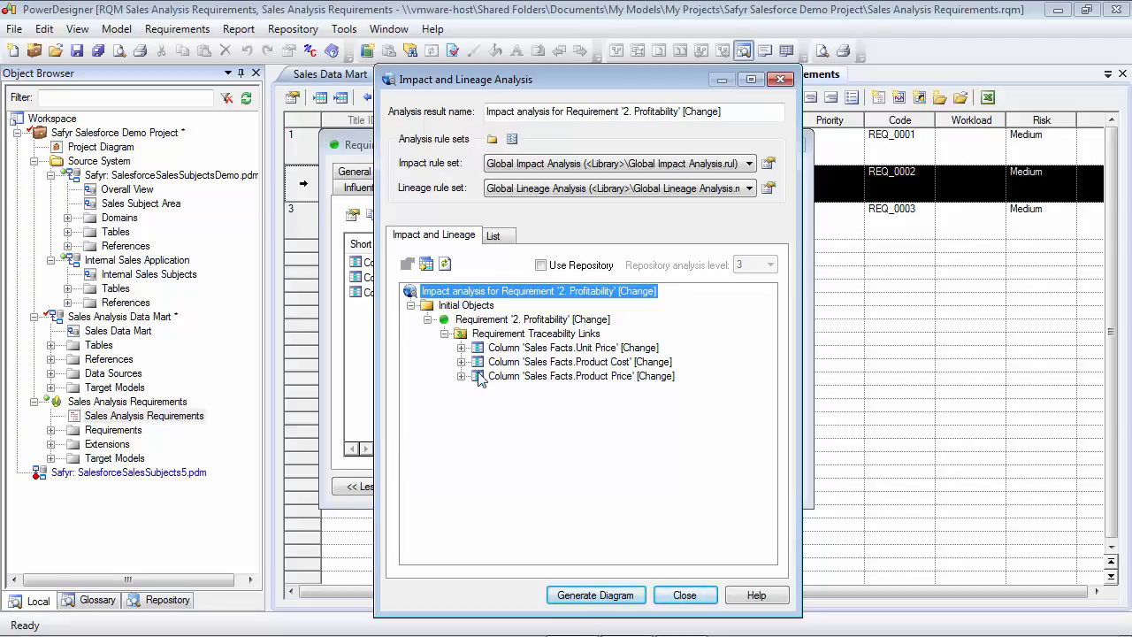
left_click(461, 349)
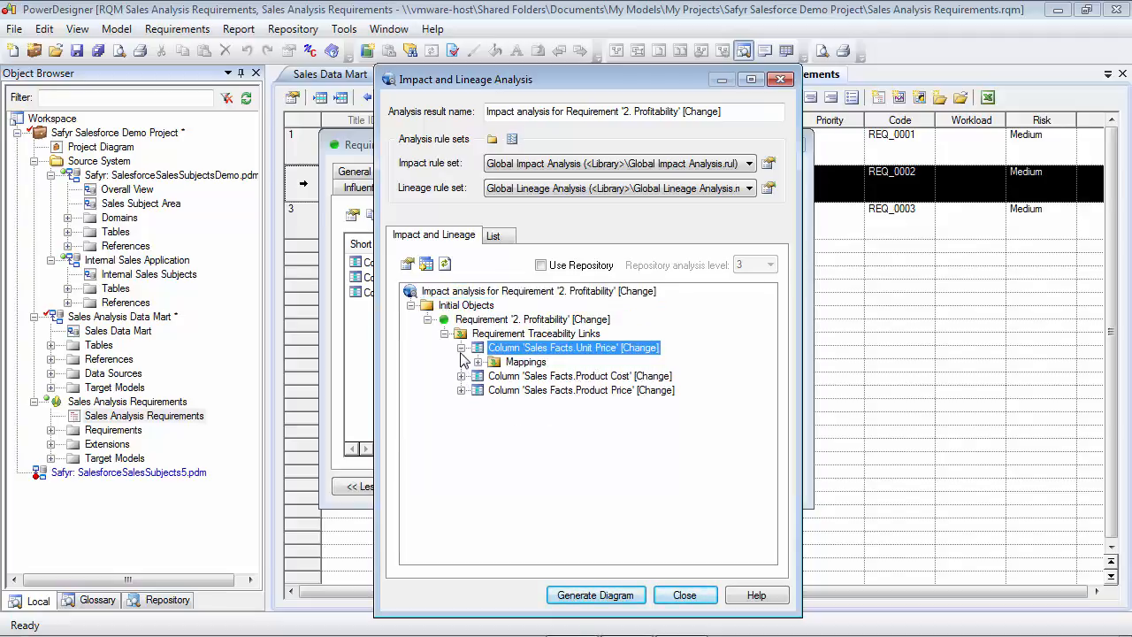
left_click(478, 362)
left_click(494, 376)
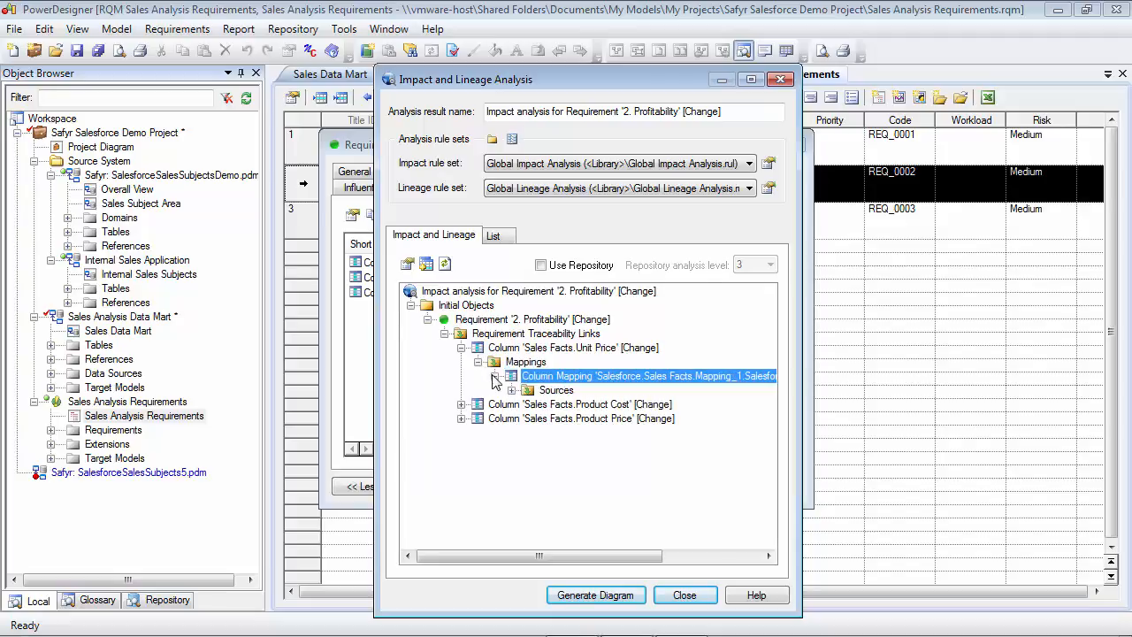
left_click(511, 390)
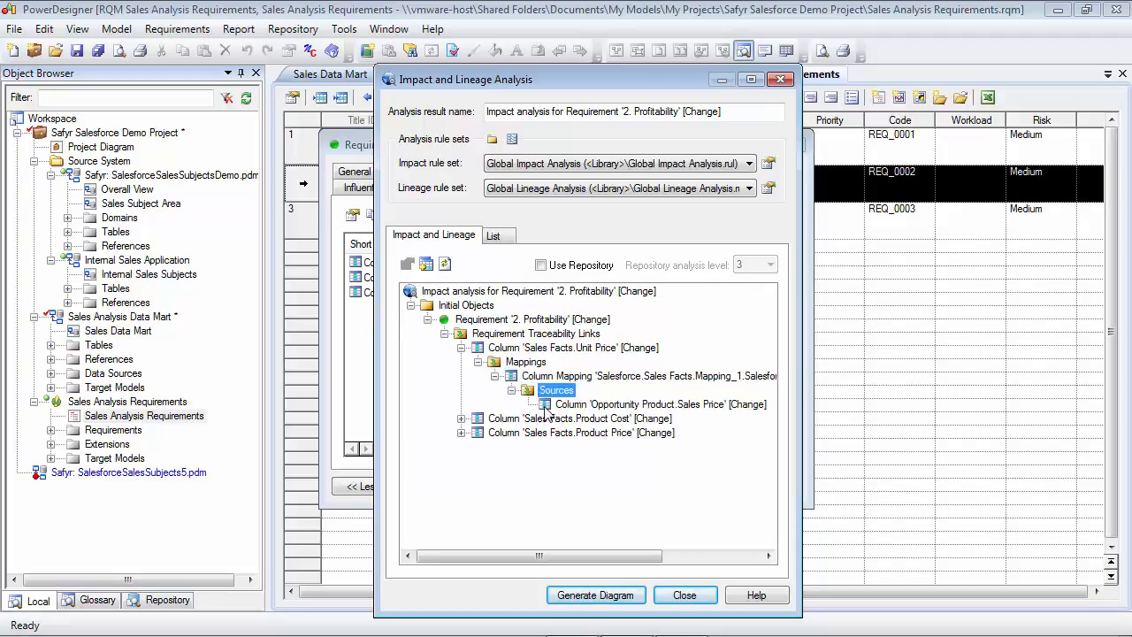
left_click(546, 407)
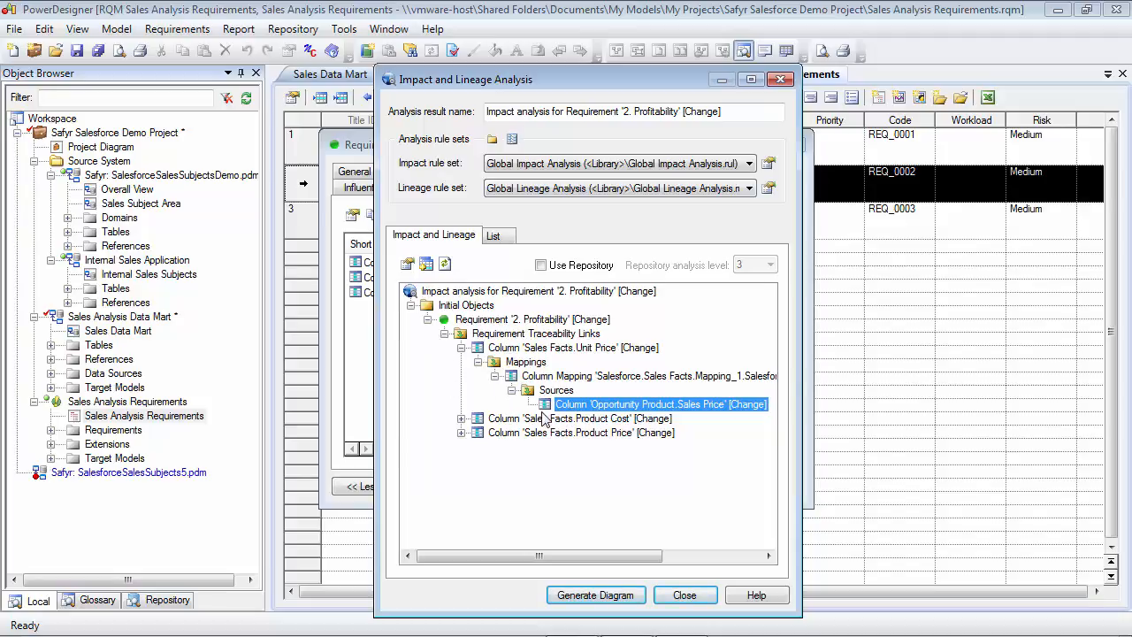
left_click(685, 595)
left_click(606, 489)
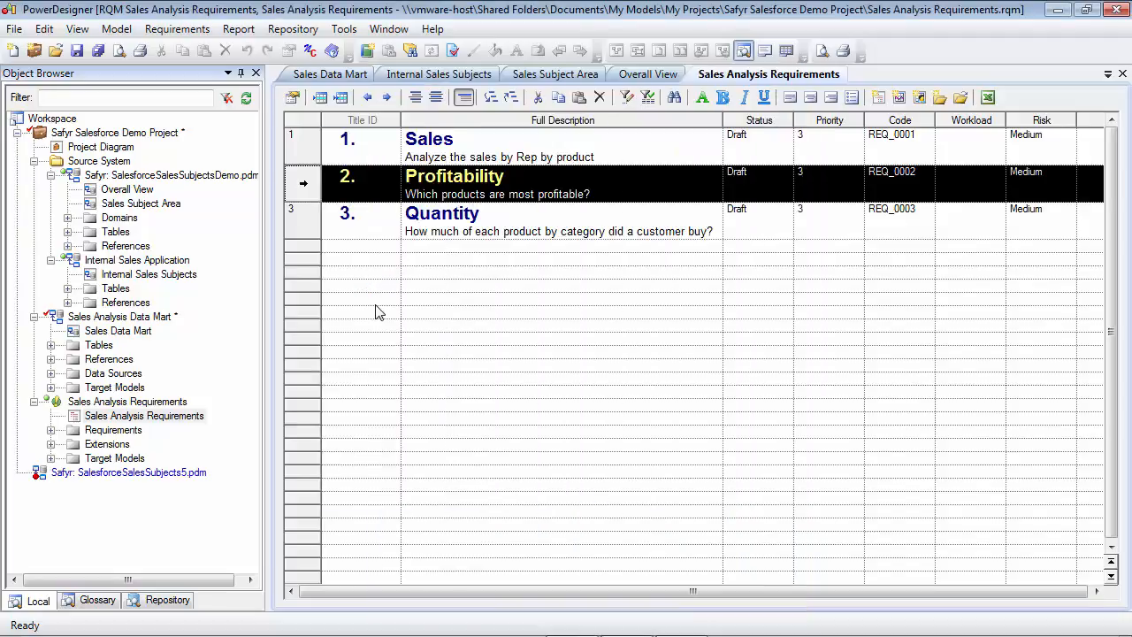
Step: Show the Project Diagram and examine how the internal sales, Salesforce, data mart and requirements models are linked
left_click(91, 190)
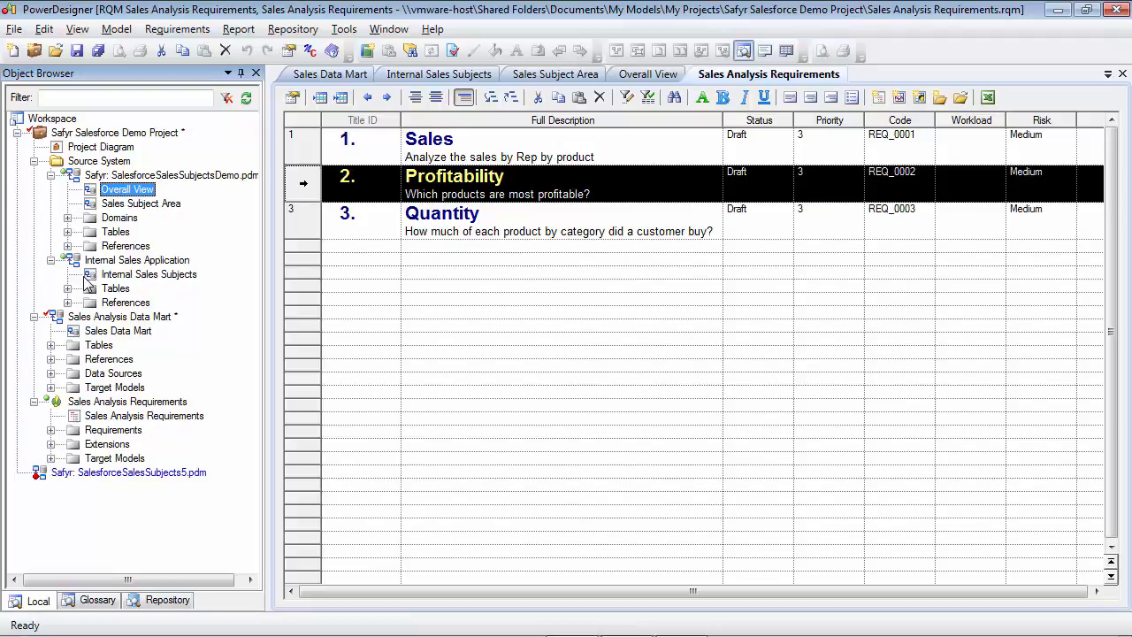
double_click(57, 149)
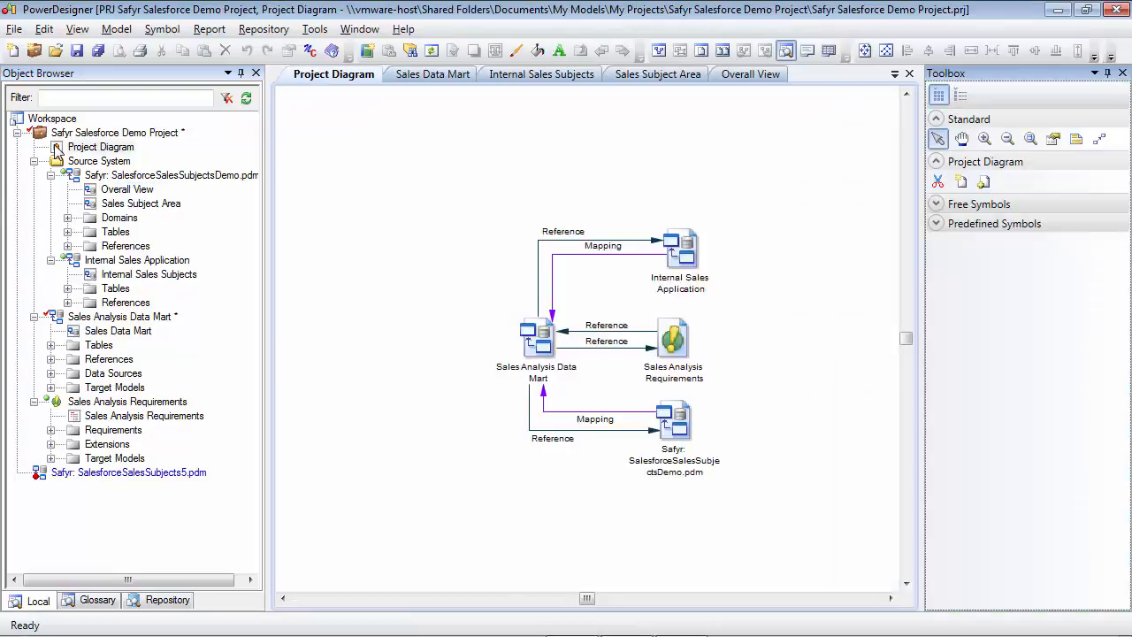
double_click(962, 140)
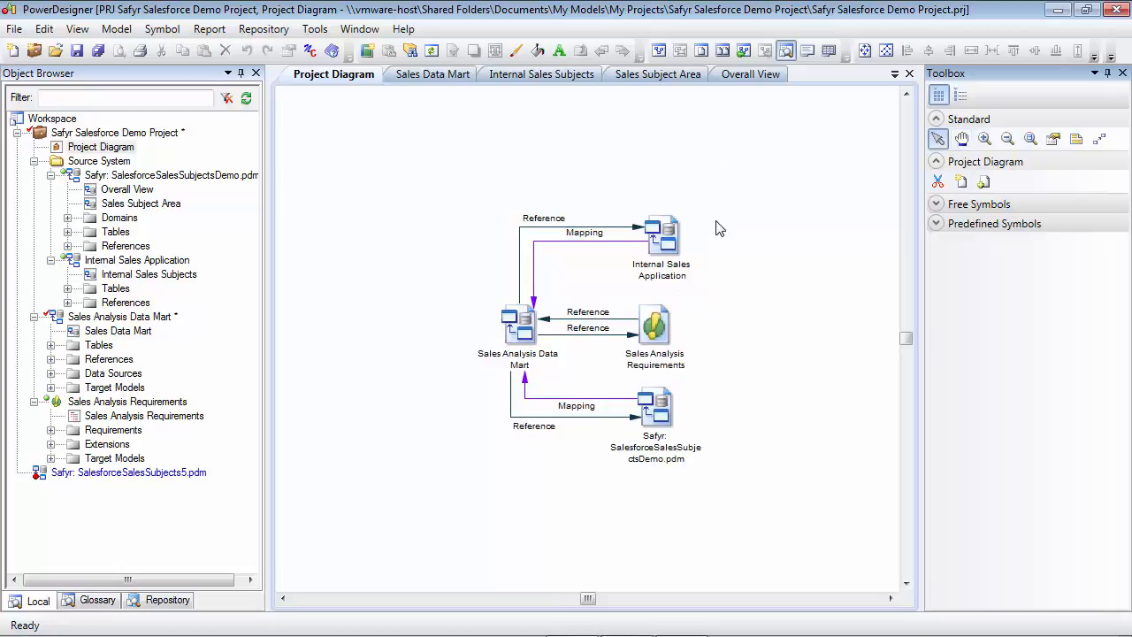
left_click(662, 244)
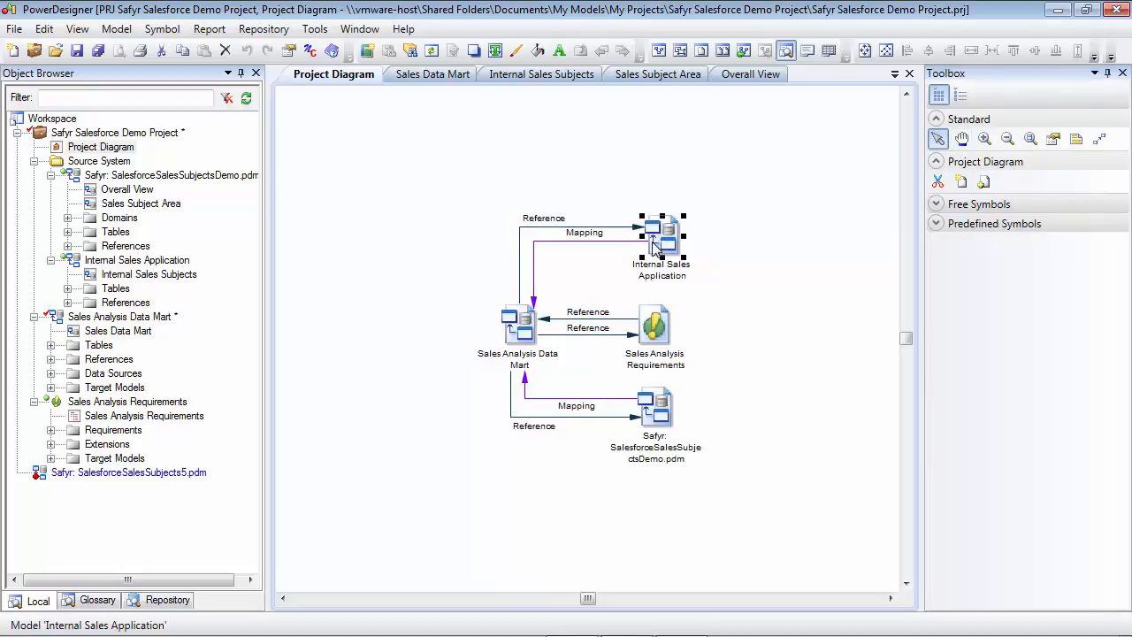
left_click(650, 416)
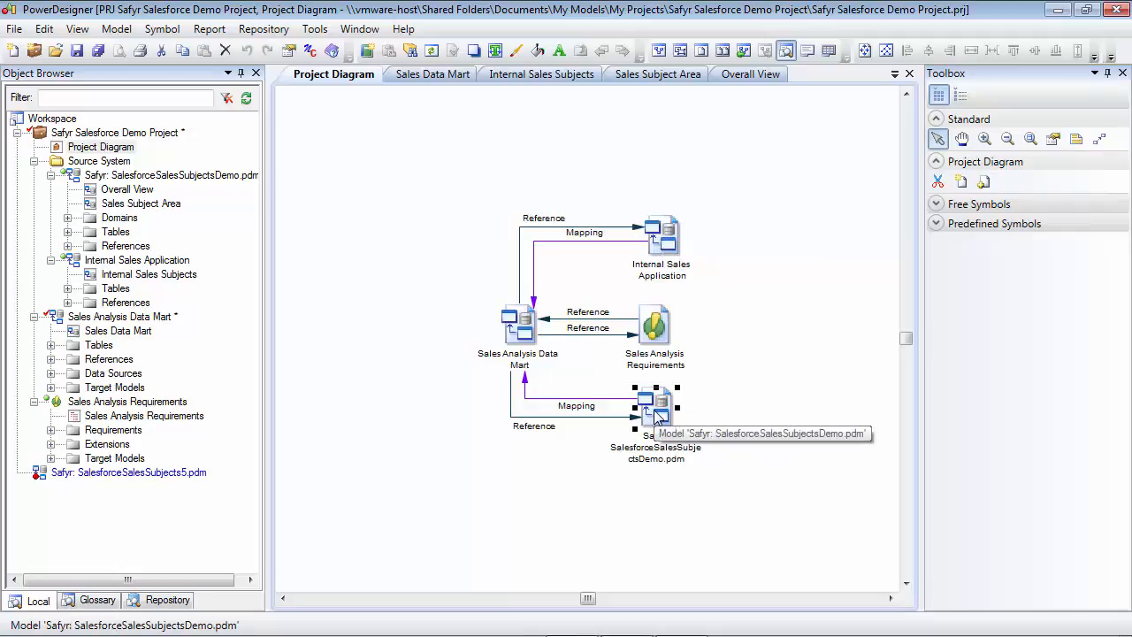
left_click(514, 326)
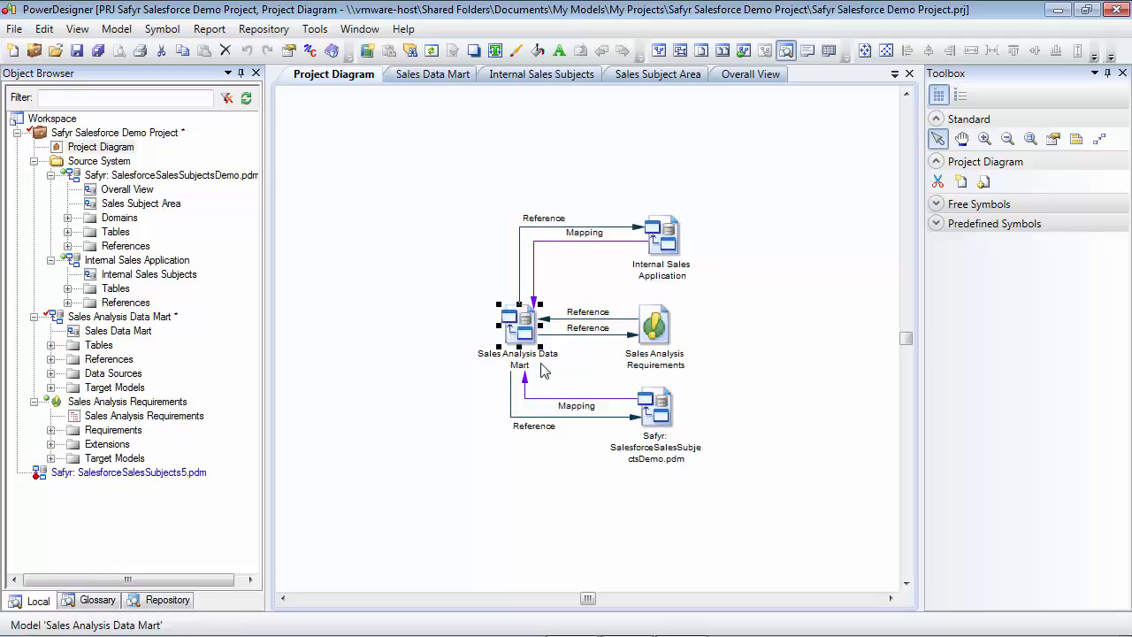
left_click(654, 327)
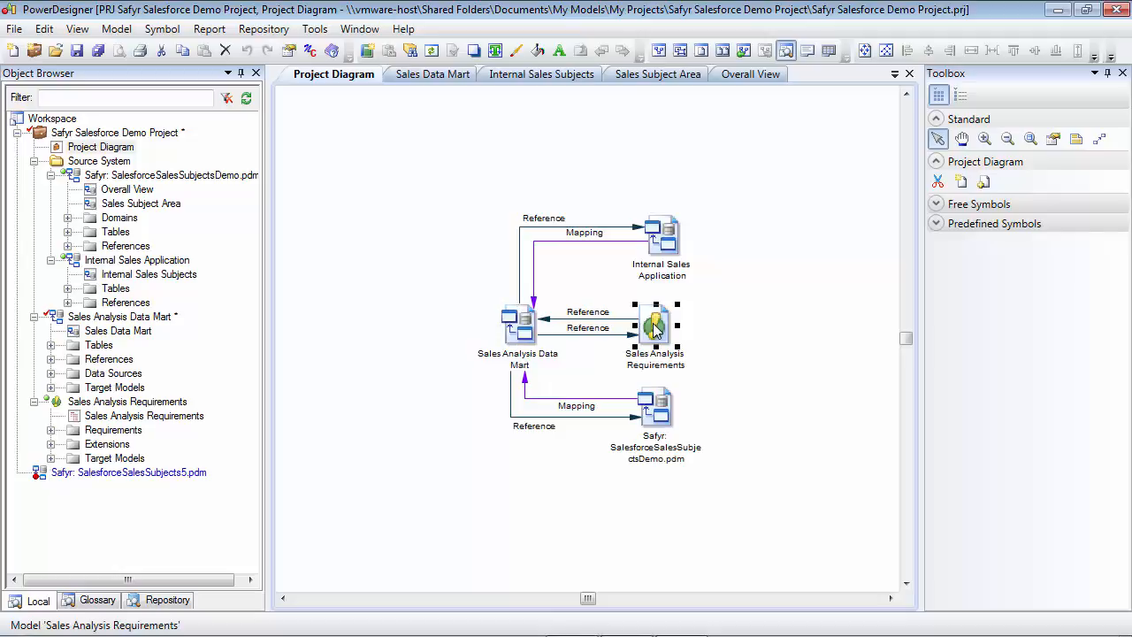